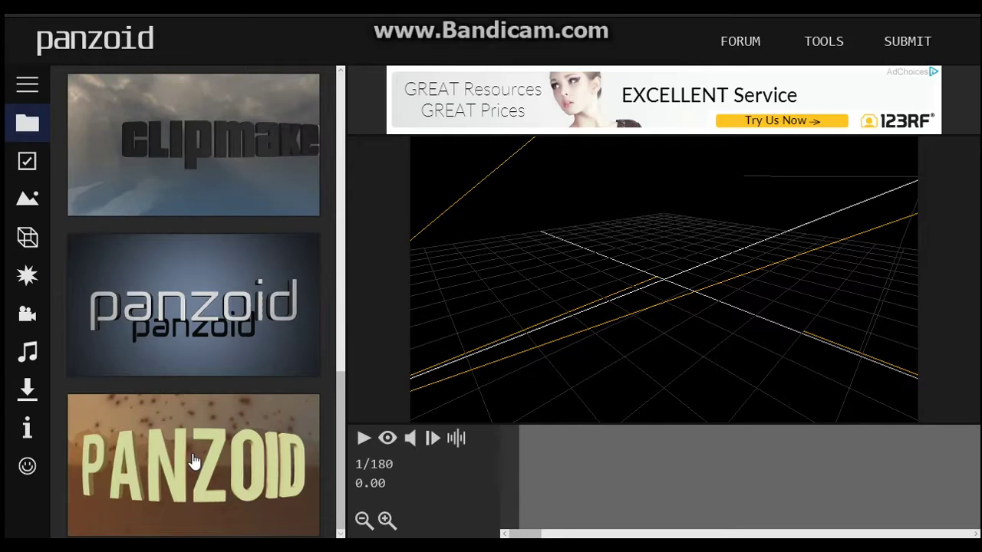
Step: Refresh the Panzoid editor with F5 and leave the page without saving changes
key("F5")
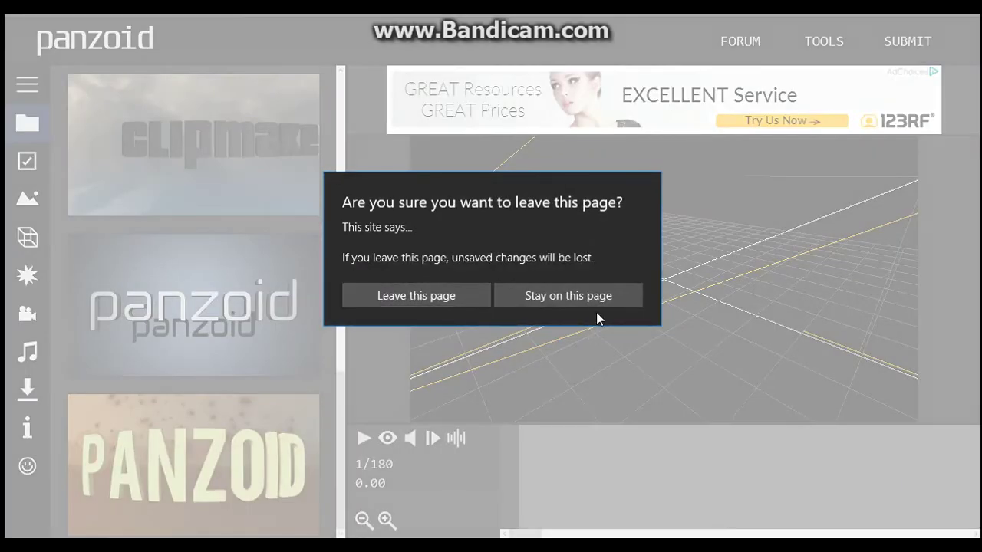
left_click(463, 299)
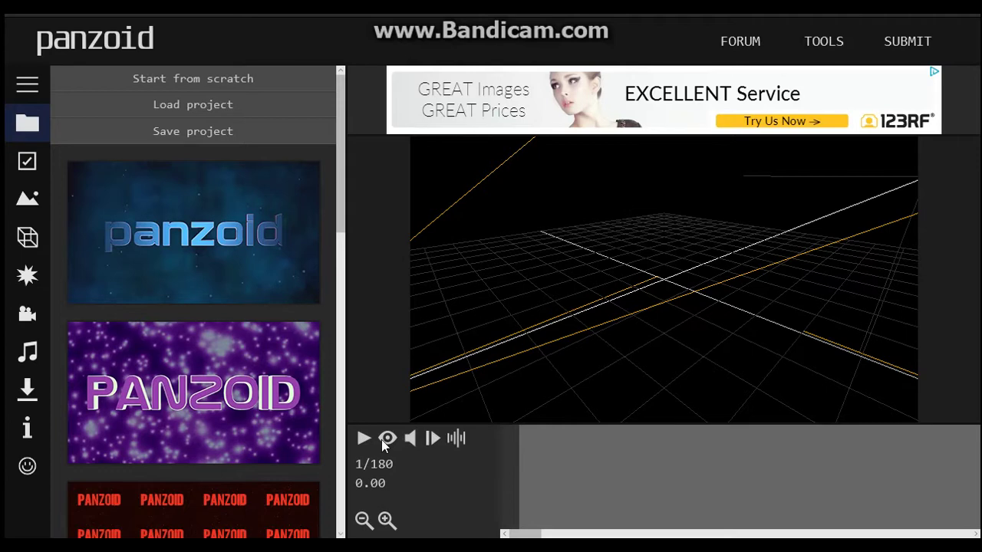
Step: Bring the 3D PANZOID text scene on its orange backdrop into the preview
left_click(387, 438)
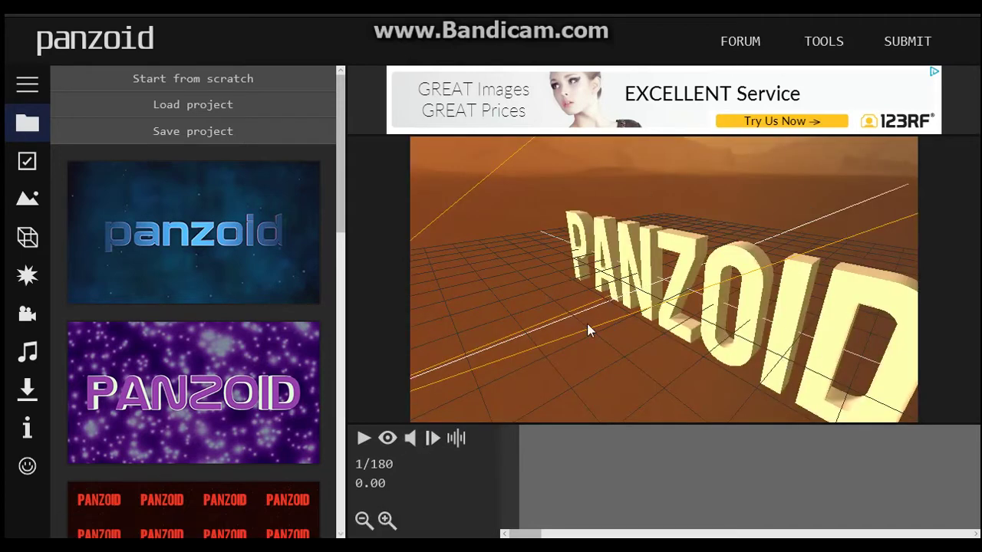
Step: Orbit the 3D text, turn on full render preview, and play the intro once
left_click_drag(599, 310, 471, 379)
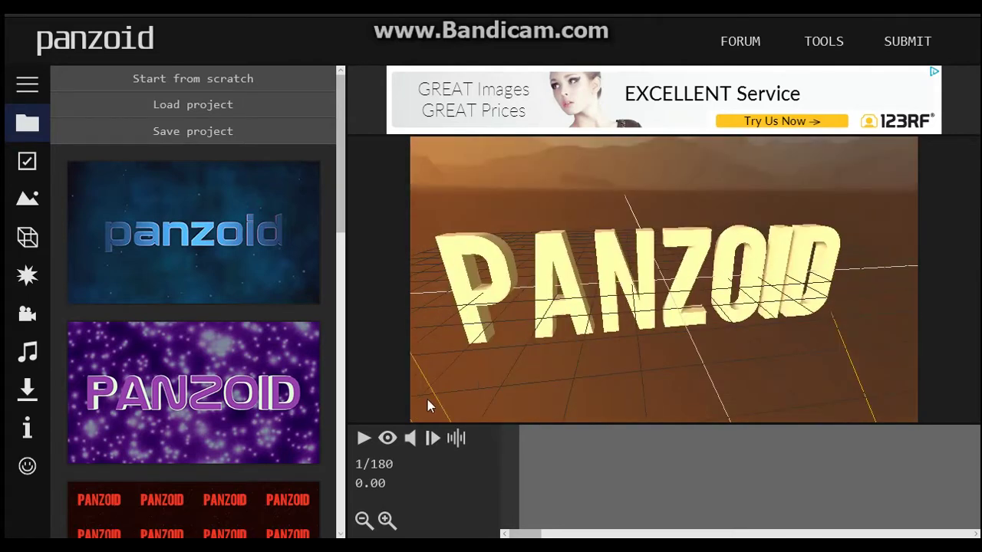
left_click(389, 439)
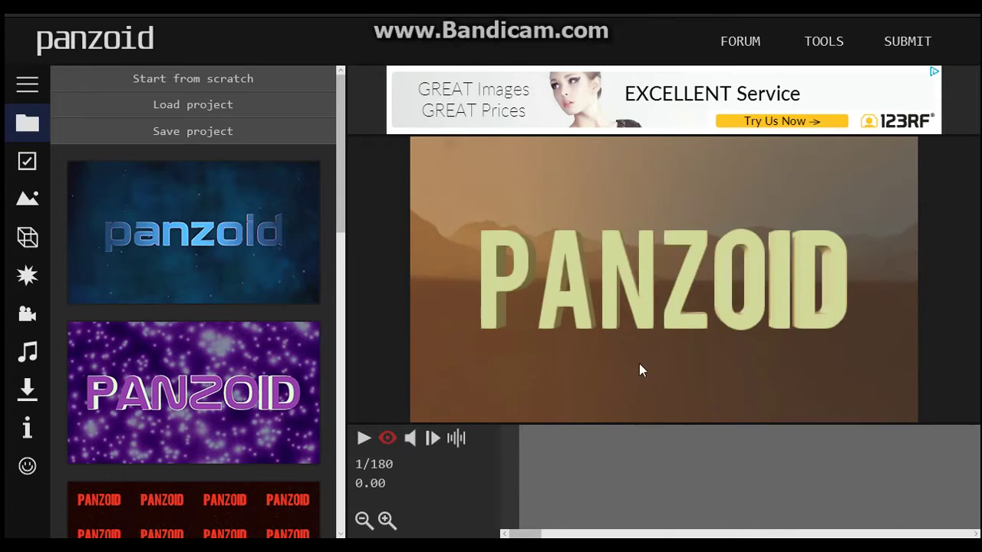
left_click(364, 441)
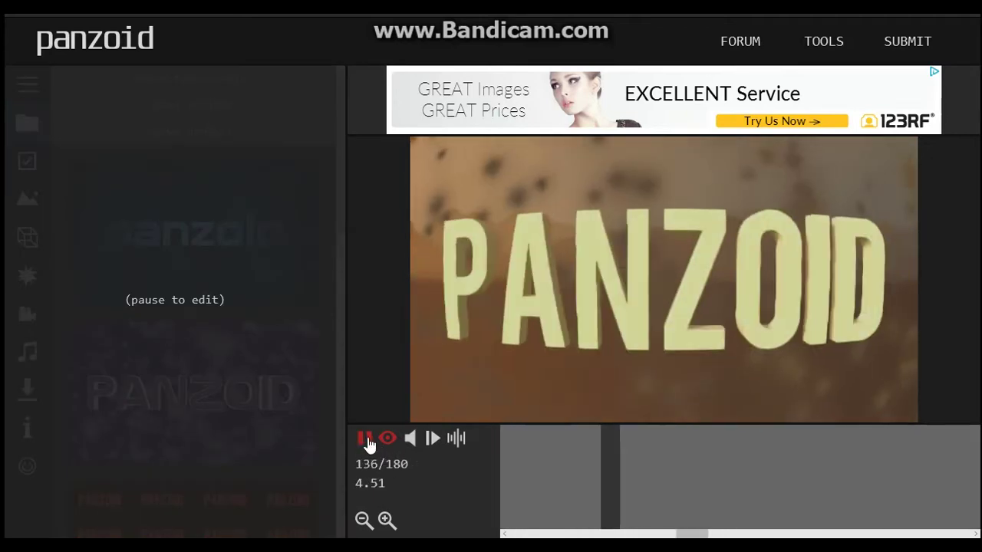
left_click(365, 439)
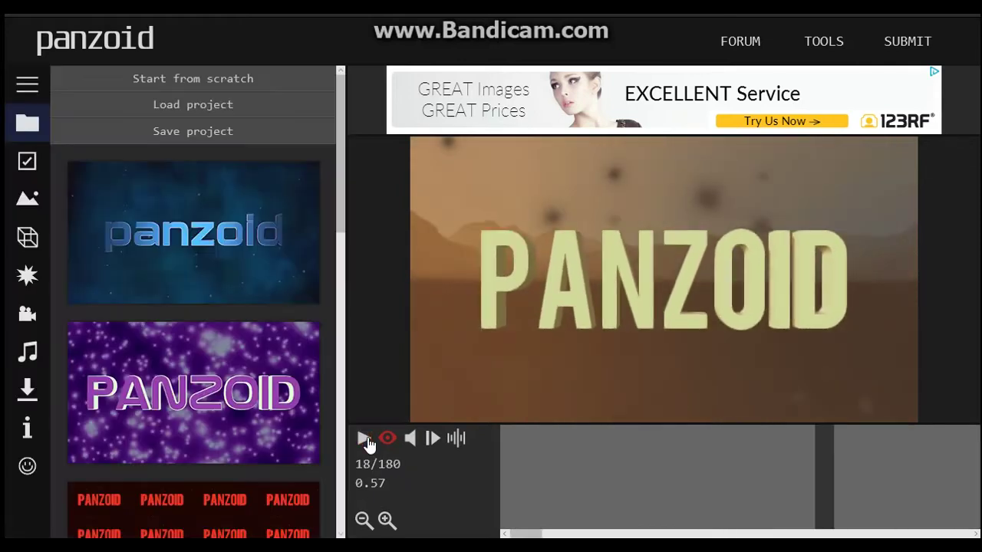
left_click_drag(788, 482, 401, 454)
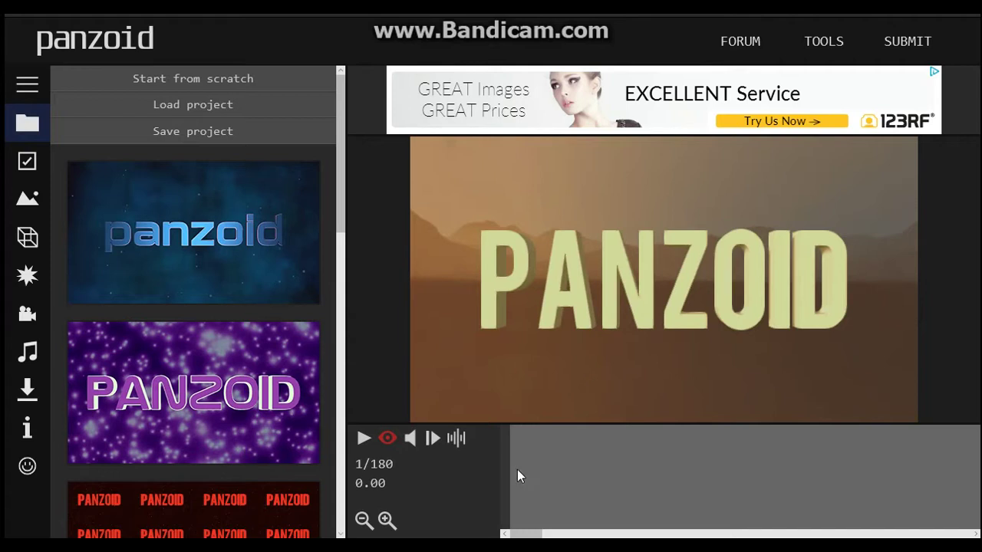
left_click(434, 442)
Step: Replay the intro, pausing around frames 103 and 112, then return to frame 1
left_click(365, 441)
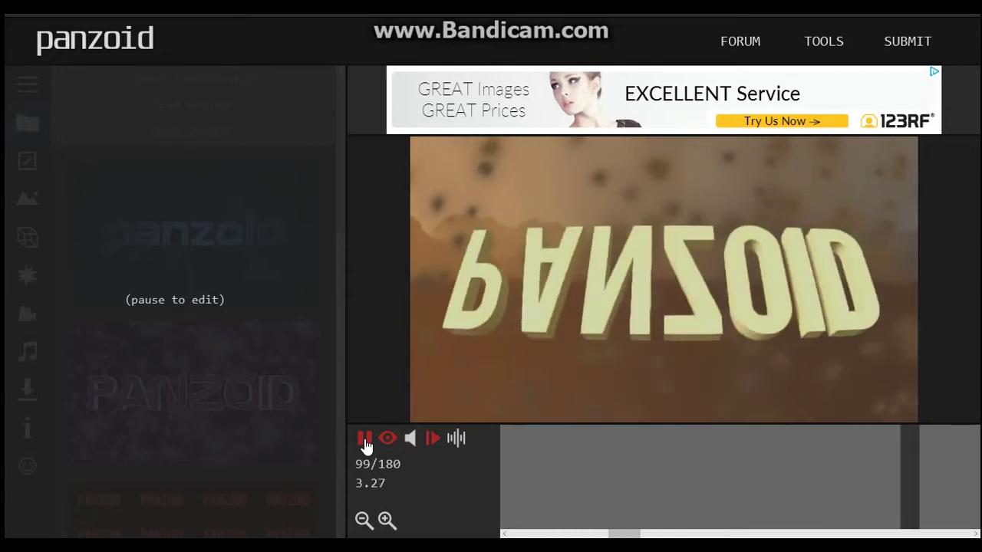
left_click(365, 442)
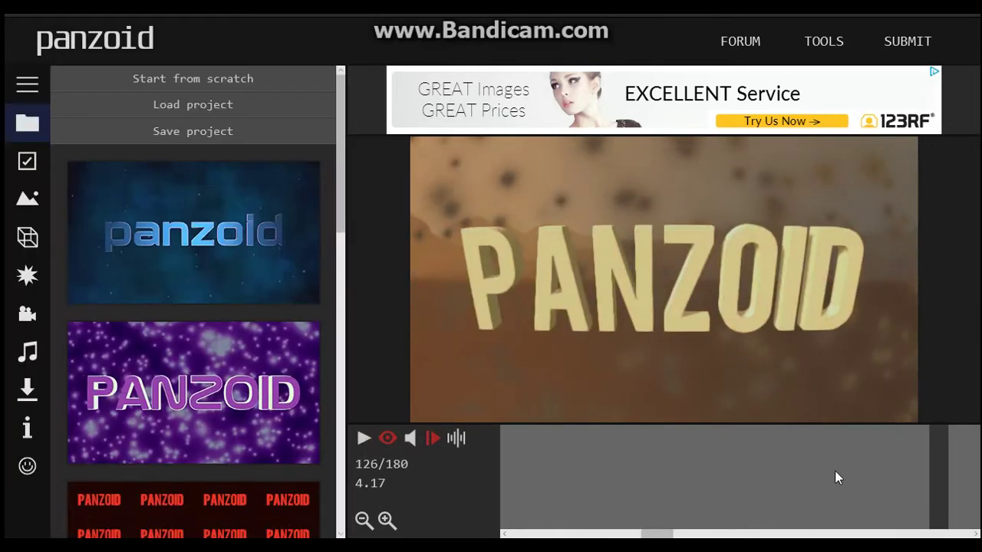
left_click_drag(934, 460, 367, 508)
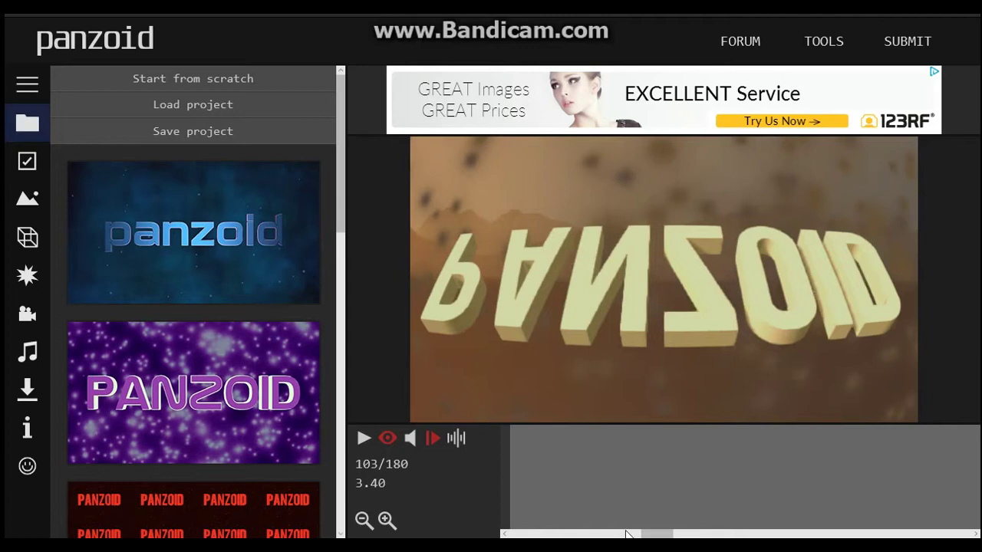
left_click_drag(654, 536, 489, 509)
left_click_drag(583, 494, 384, 476)
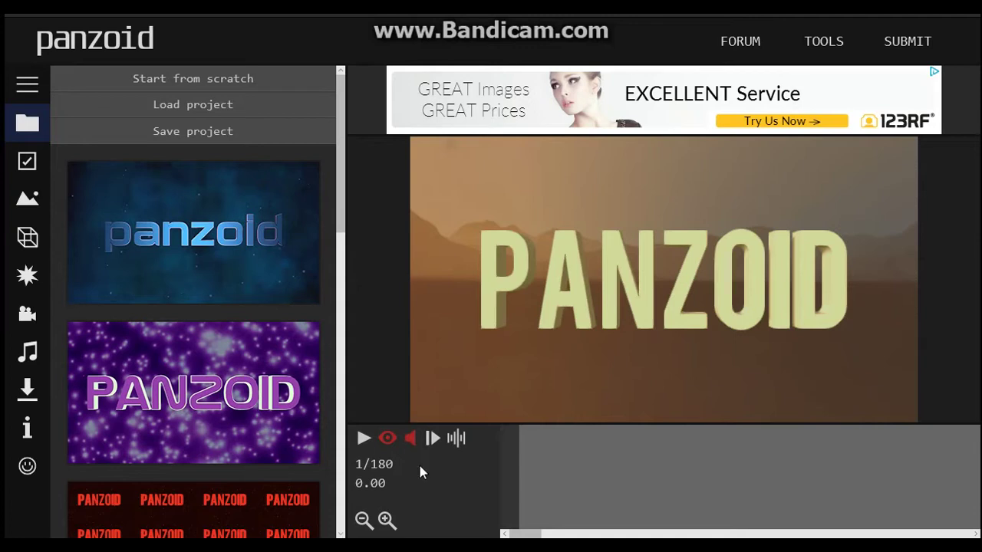
left_click(363, 441)
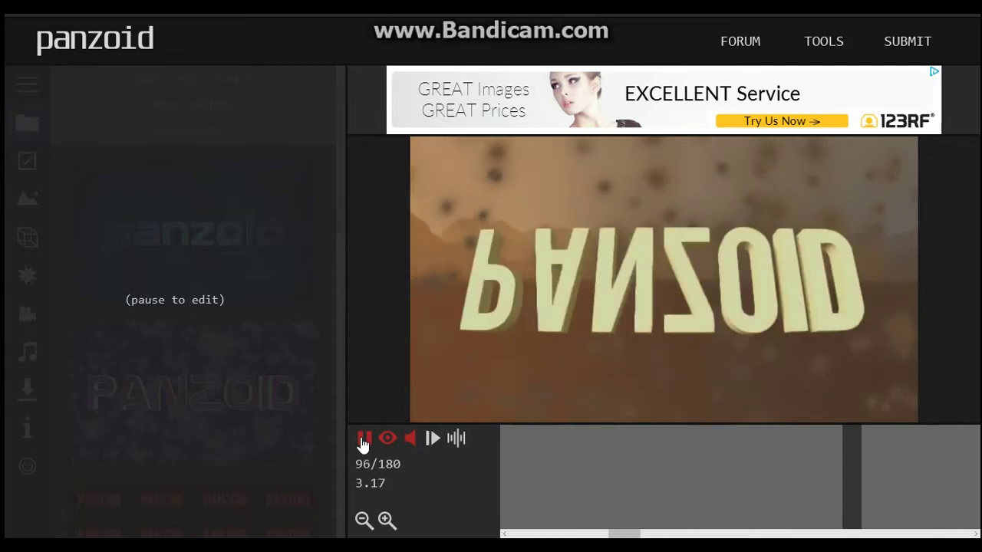
left_click(363, 440)
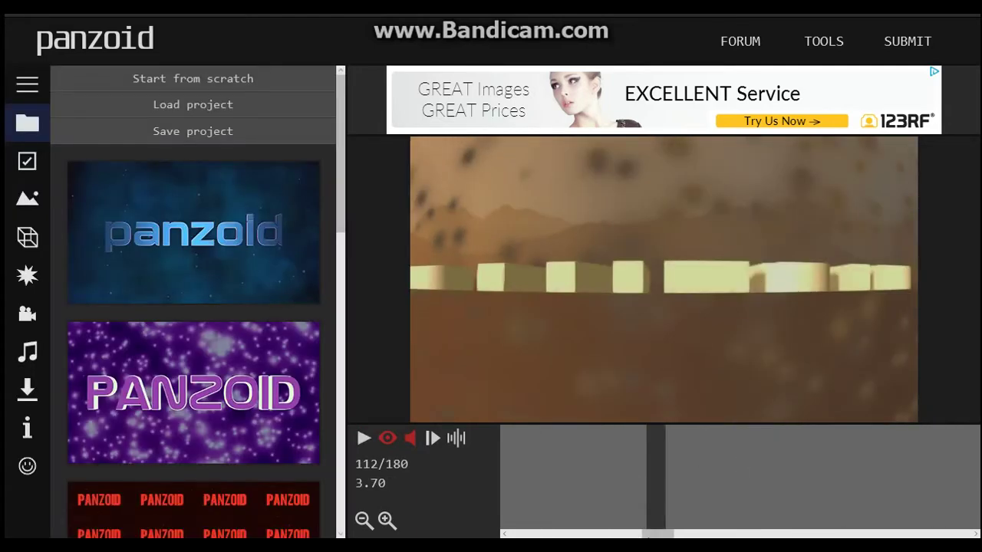
left_click_drag(669, 535, 522, 534)
left_click(505, 483)
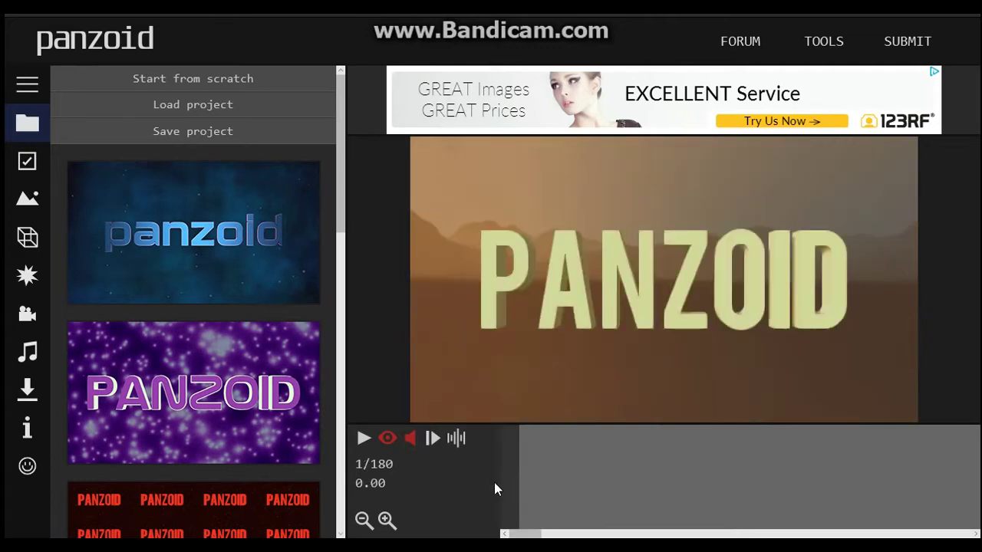
left_click(463, 444)
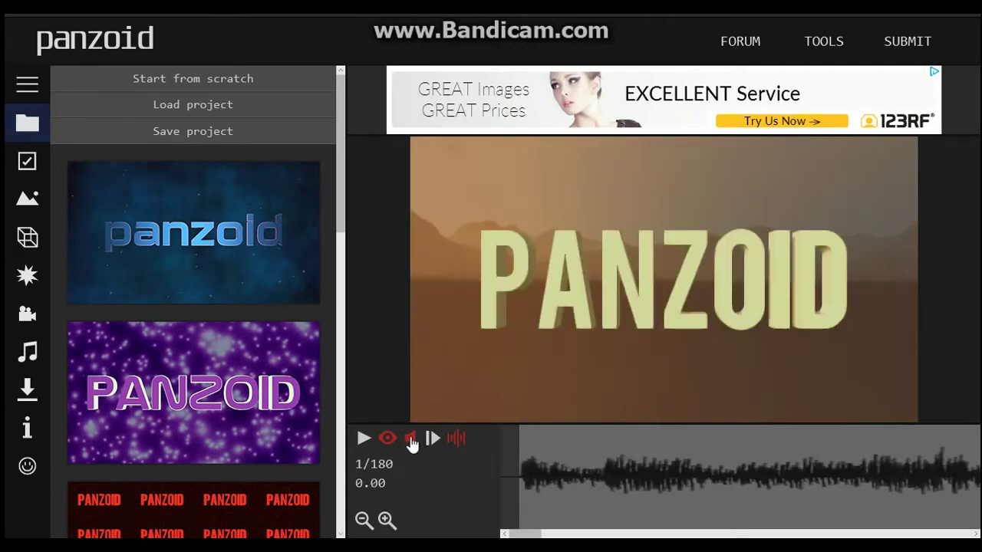
mouse_move(526, 535)
left_mouse_down()
mouse_move(743, 533)
mouse_move(507, 535)
left_mouse_up()
left_click(364, 439)
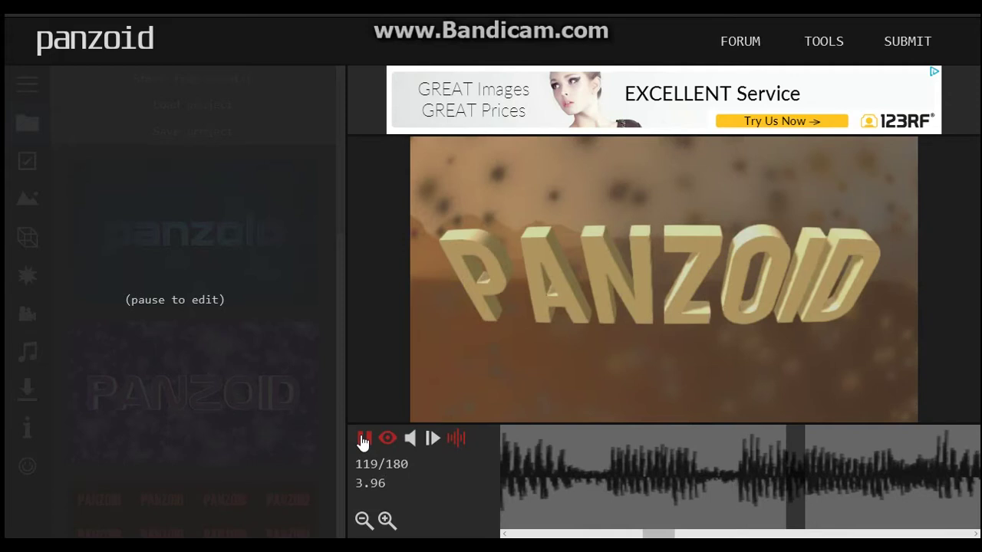
left_click(363, 440)
left_click_drag(609, 469, 445, 438)
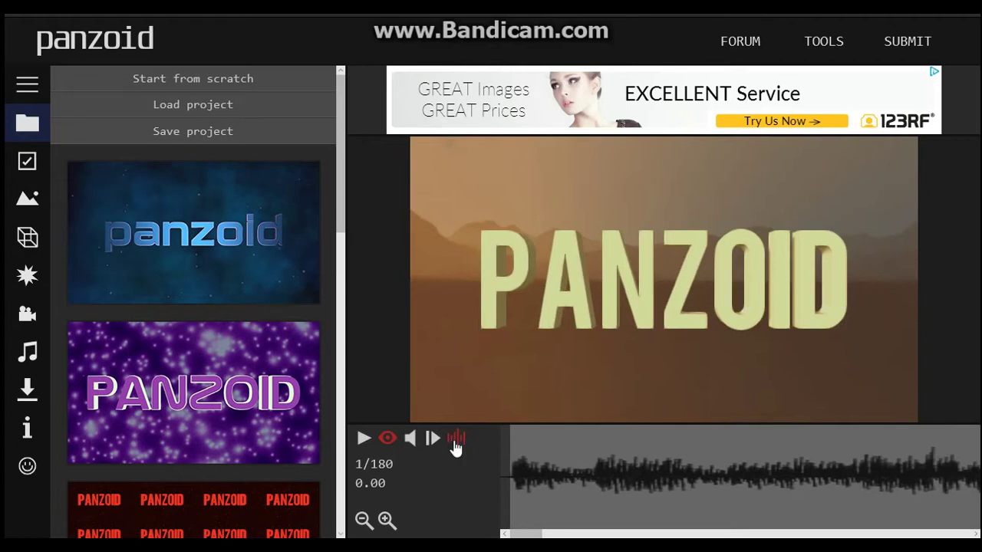
left_click(454, 438)
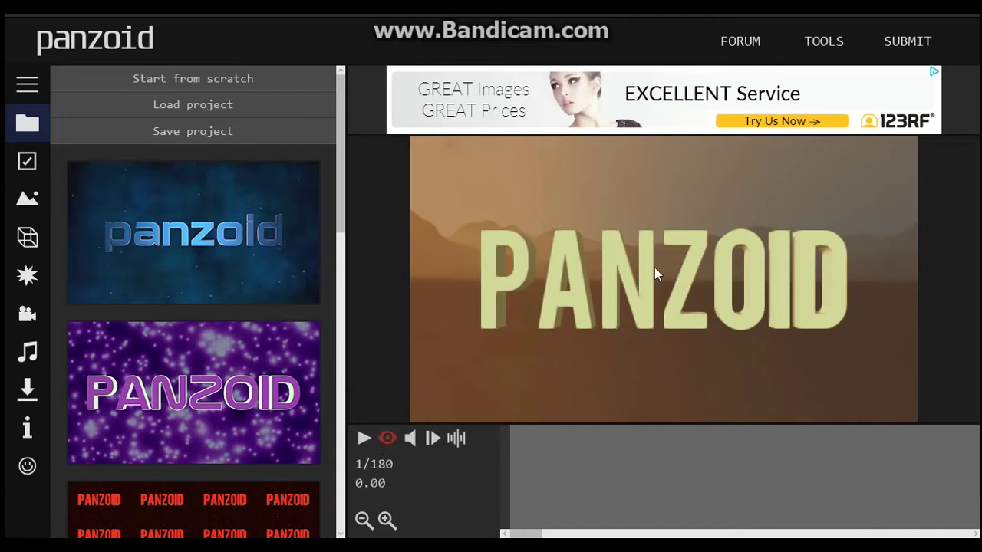
Step: Set the video resolution to 854x480 (480p) and bring up the Outdoor sky and land settings
left_click(28, 163)
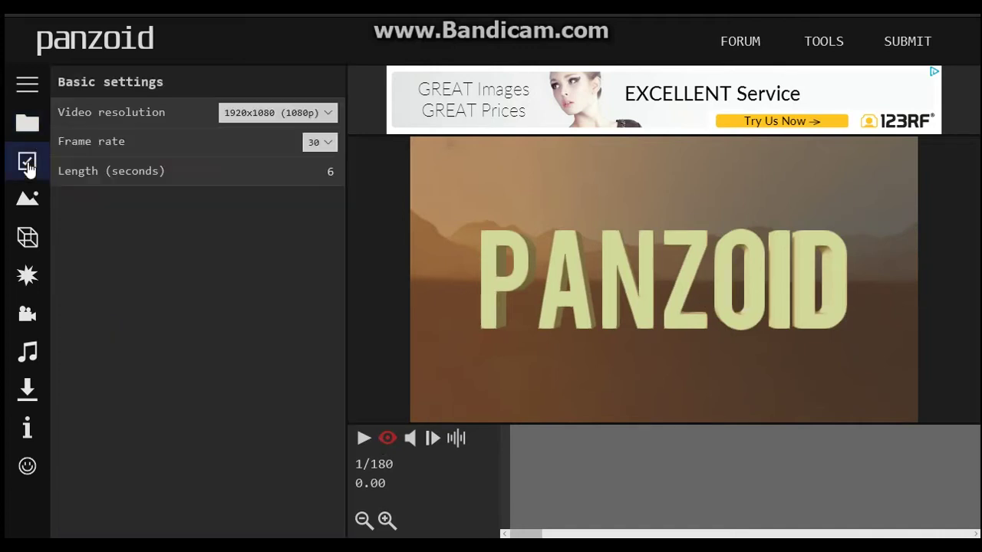
left_click(330, 113)
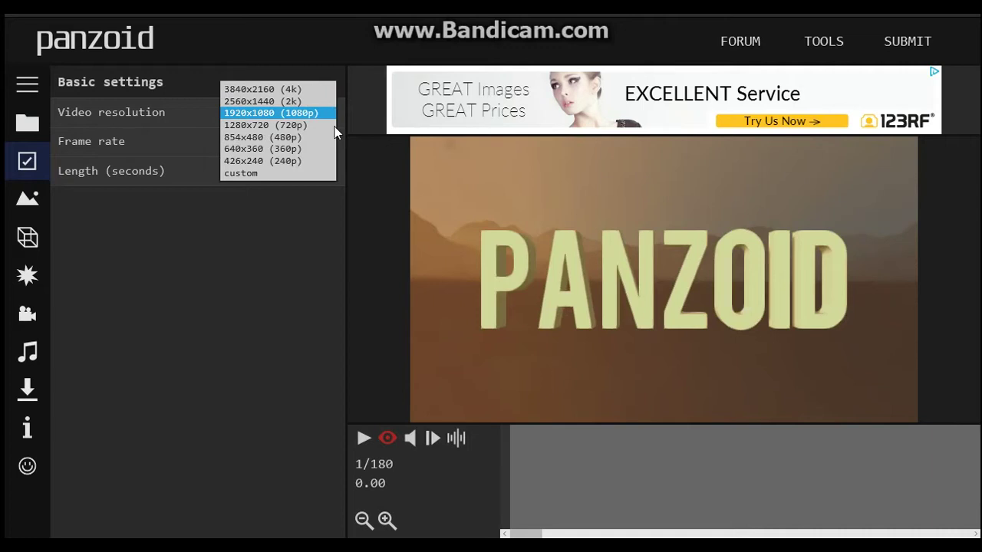
left_click(274, 137)
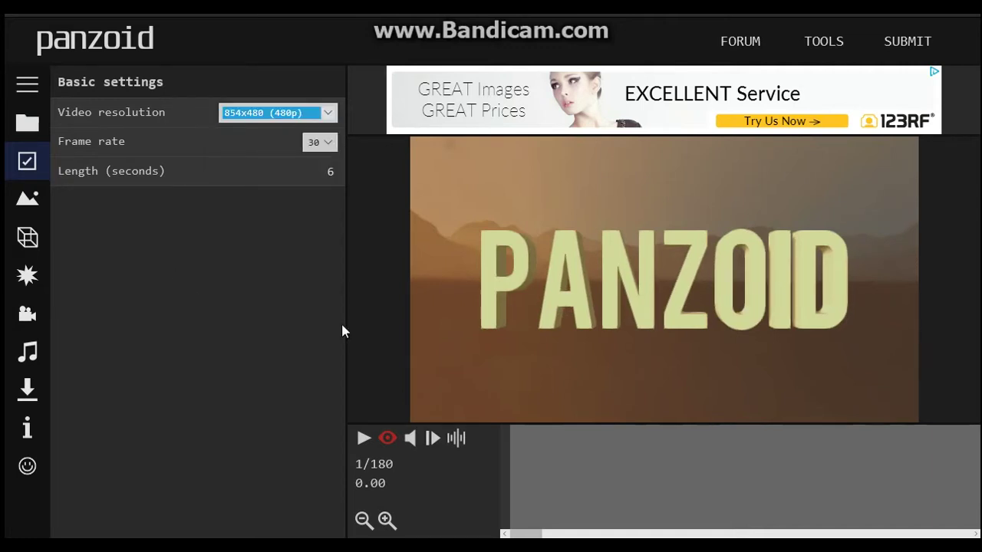
left_click(33, 210)
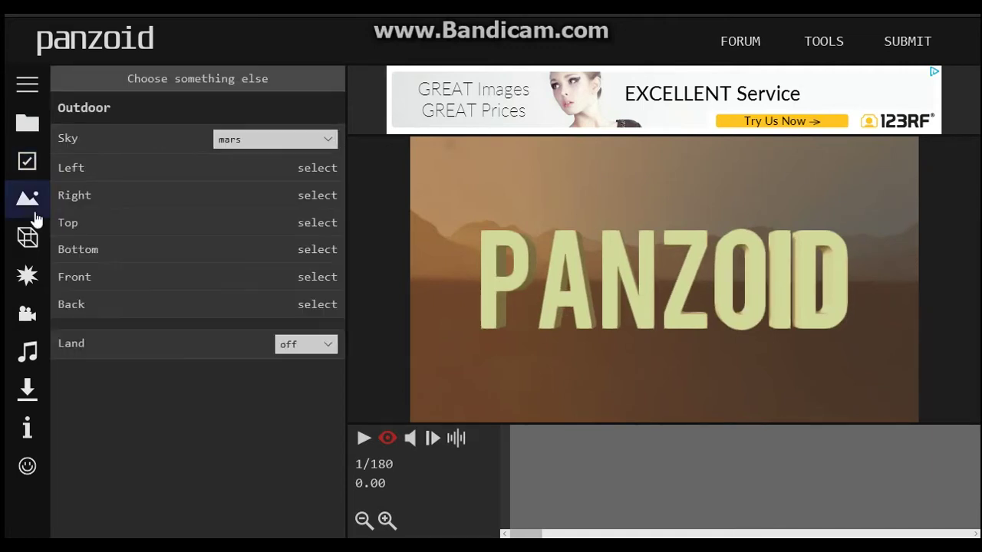
Step: Try the space sky and play a preview against the starfield
left_click(294, 138)
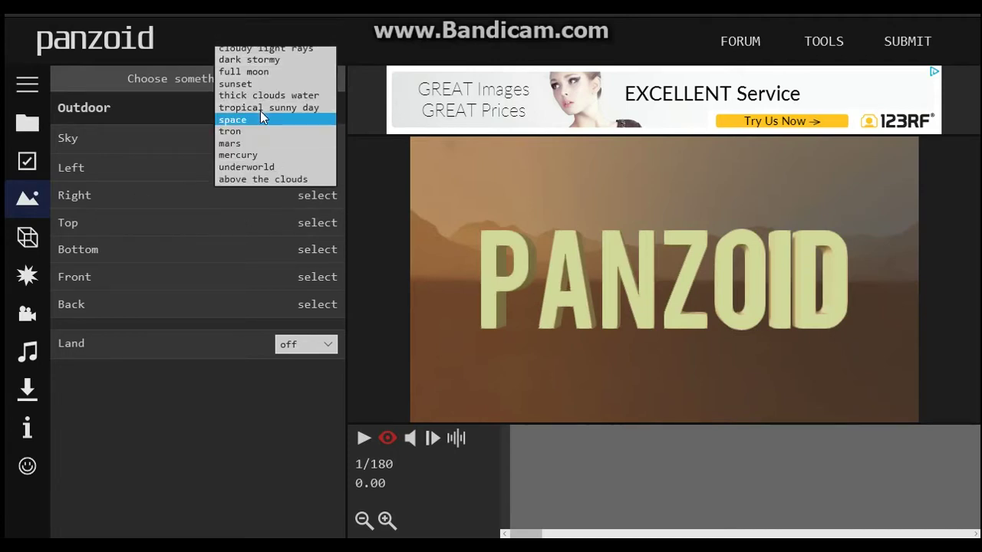
left_click(261, 116)
left_click(363, 439)
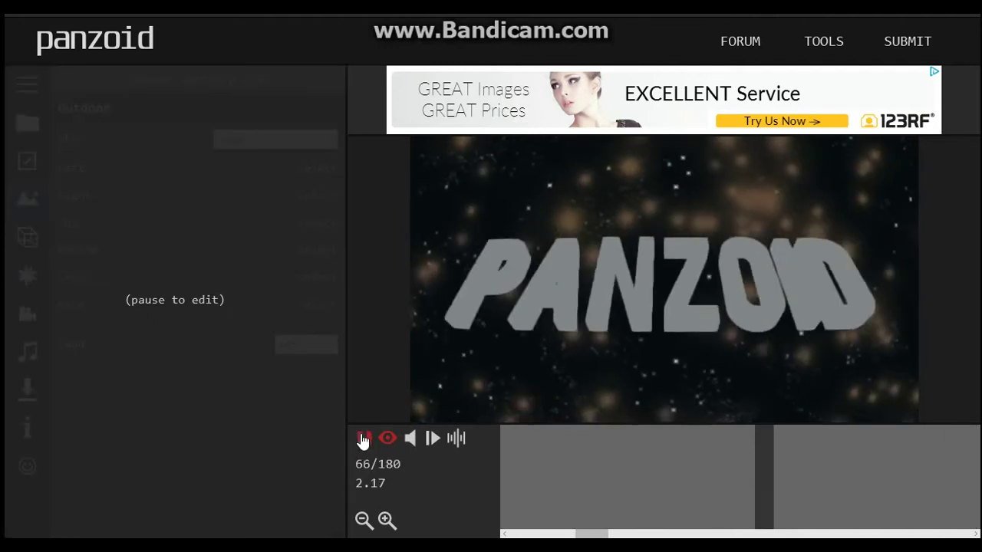
left_click(363, 438)
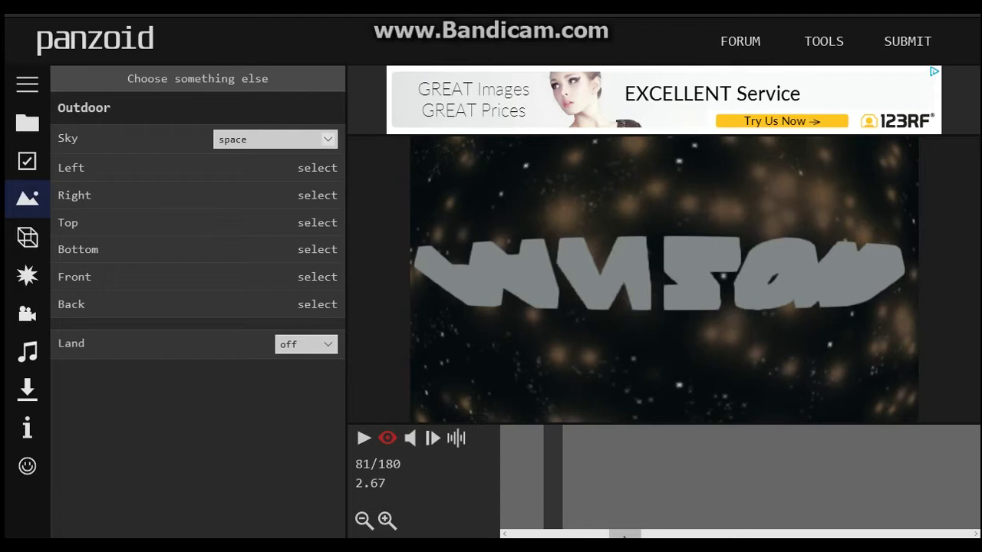
left_click_drag(591, 536, 522, 535)
left_click_drag(576, 479, 490, 476)
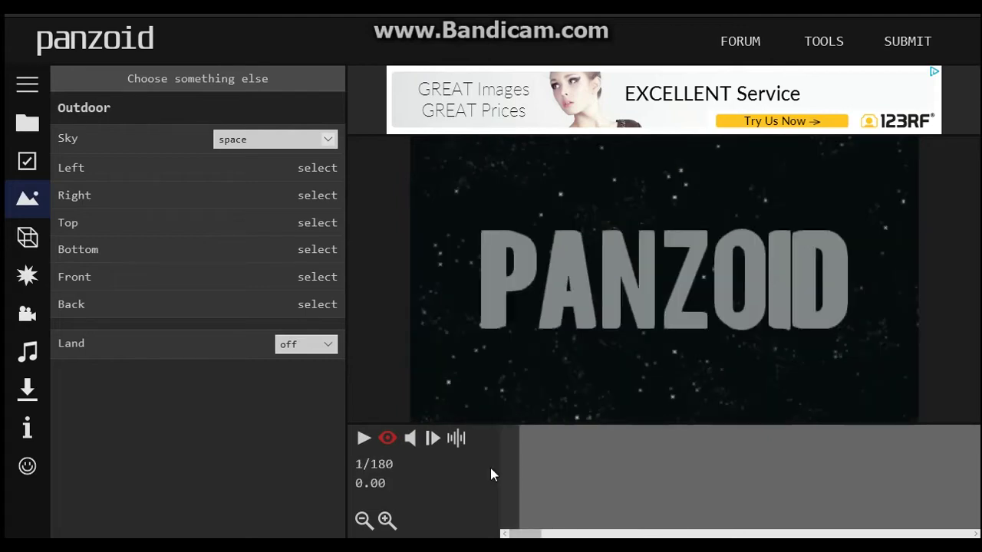
Step: Switch the sky back to mars and show the scene's 3D object list
left_click(310, 144)
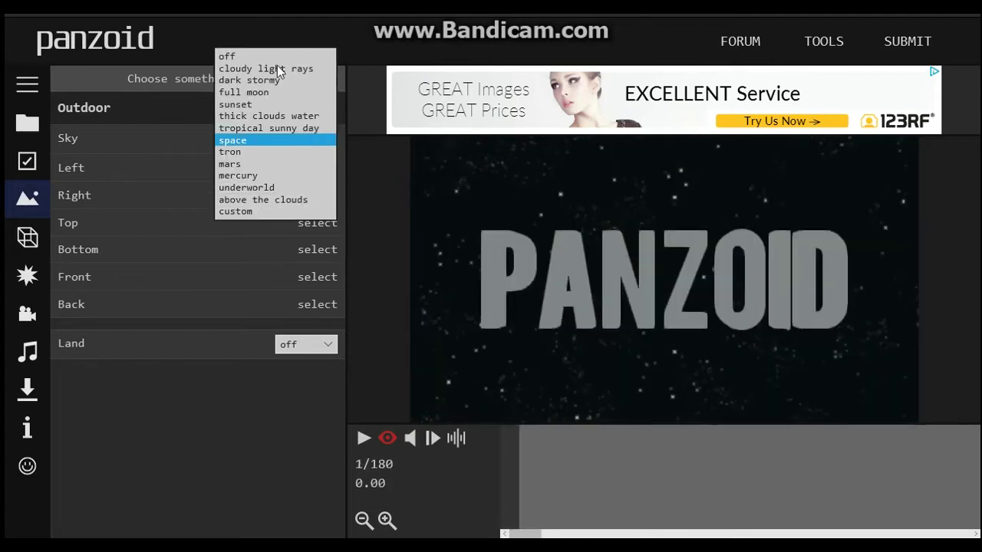
left_click(254, 168)
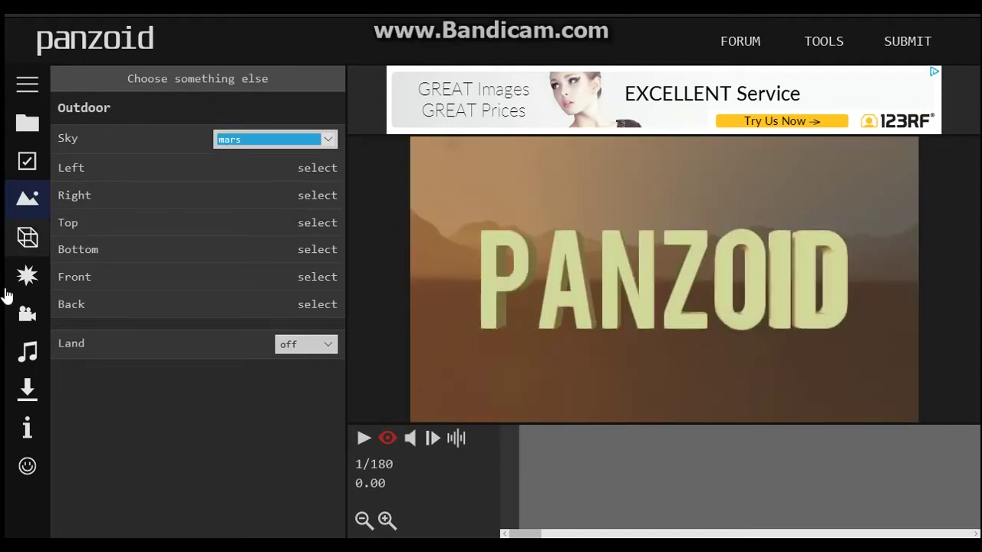
left_click(22, 254)
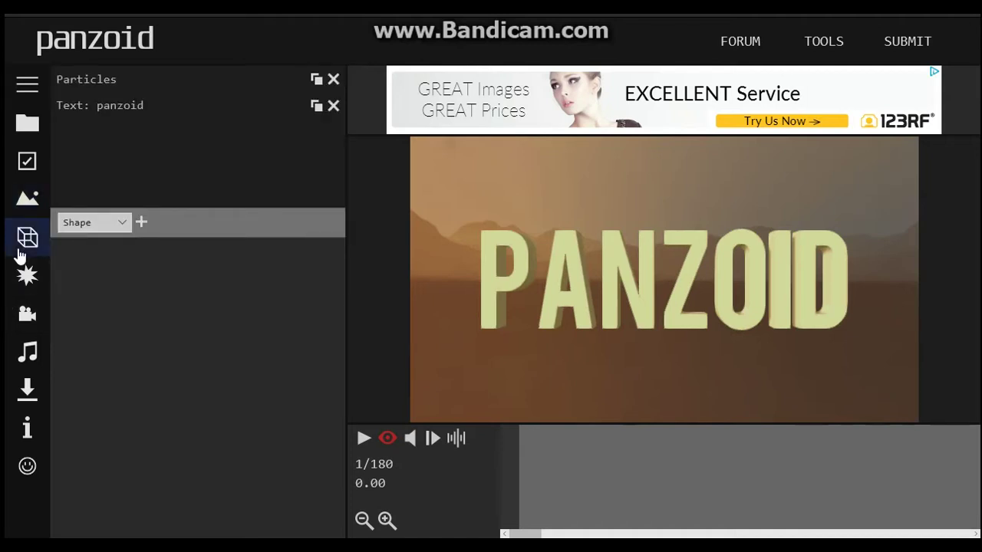
Step: Recolour both stops of the Particles colour gradient to teal
left_click(126, 106)
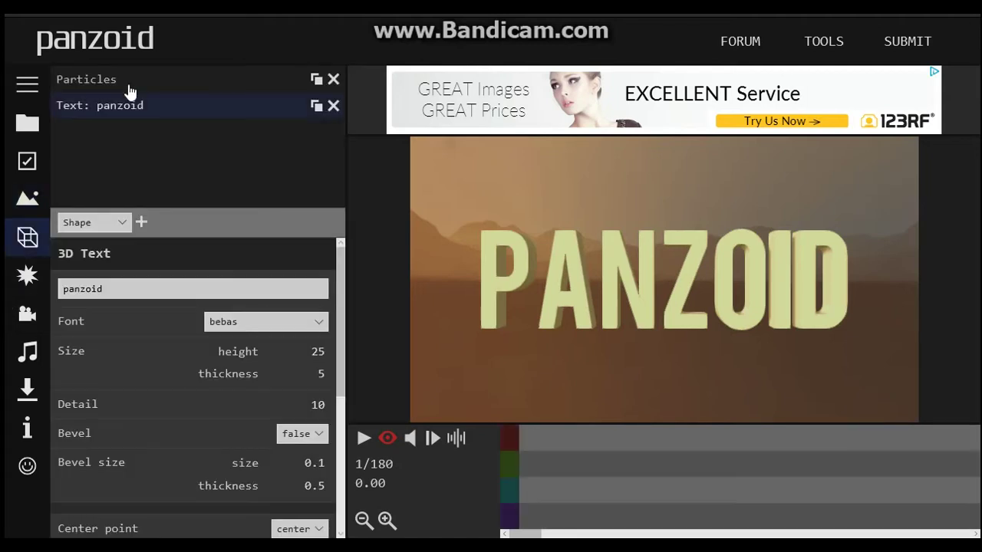
left_click(129, 84)
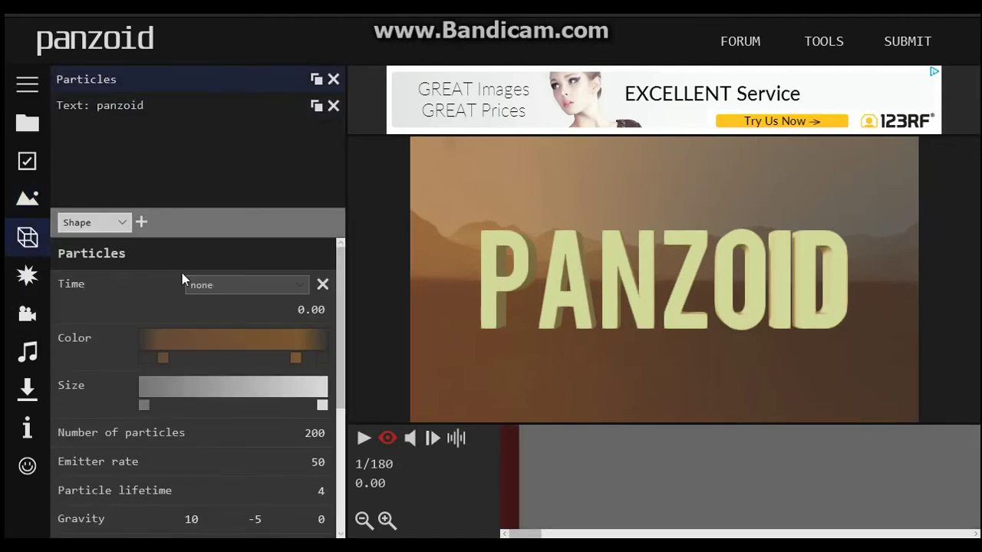
left_click(162, 359)
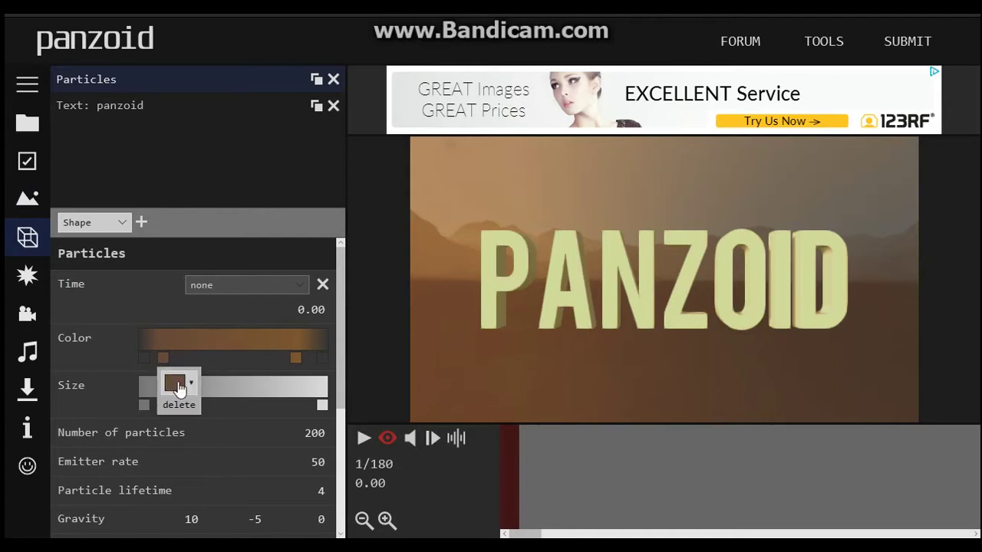
left_click(175, 383)
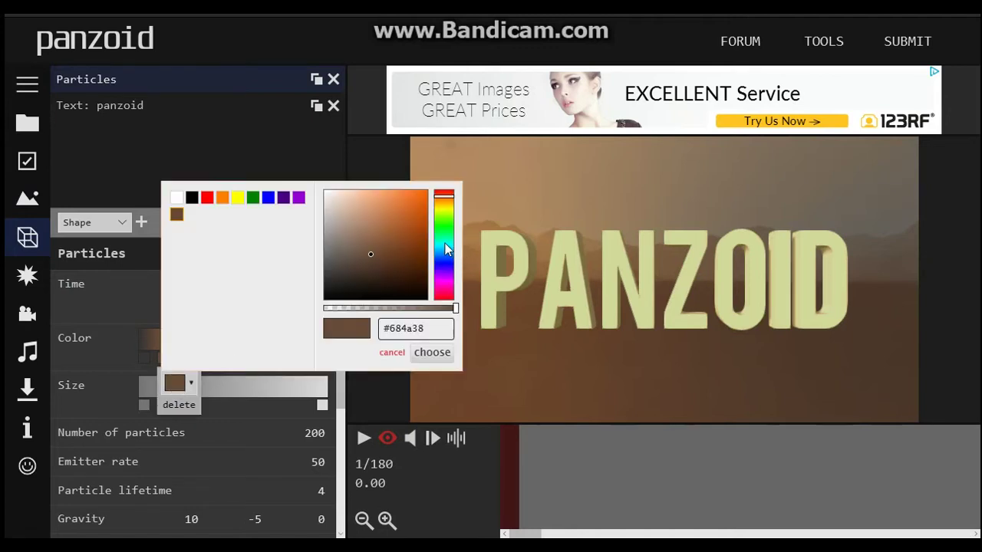
left_click(444, 243)
left_click(432, 353)
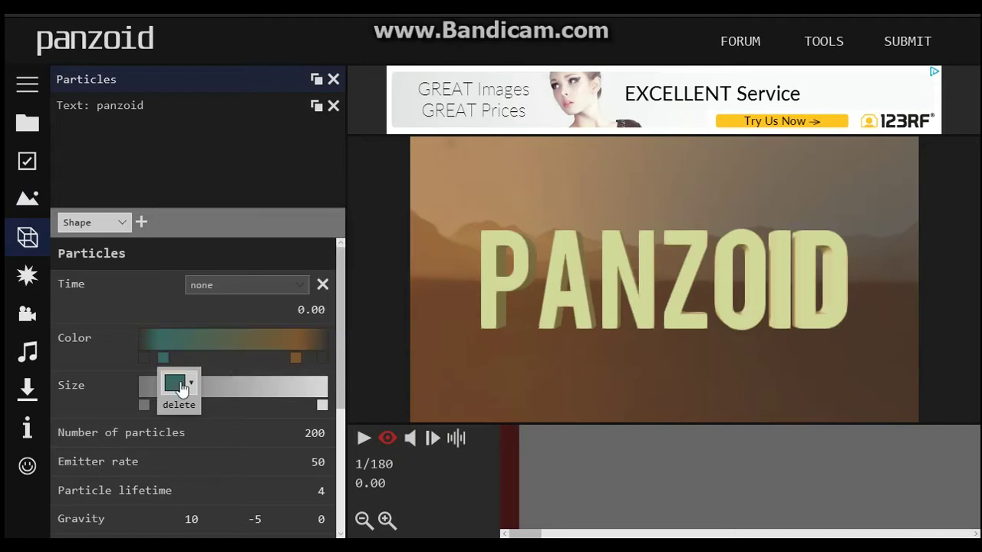
left_click(297, 356)
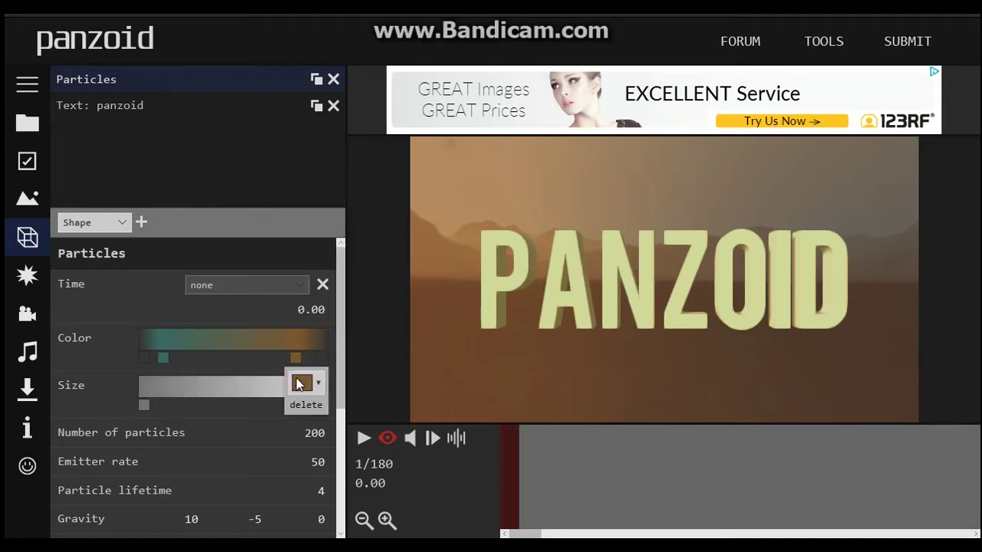
left_click(301, 383)
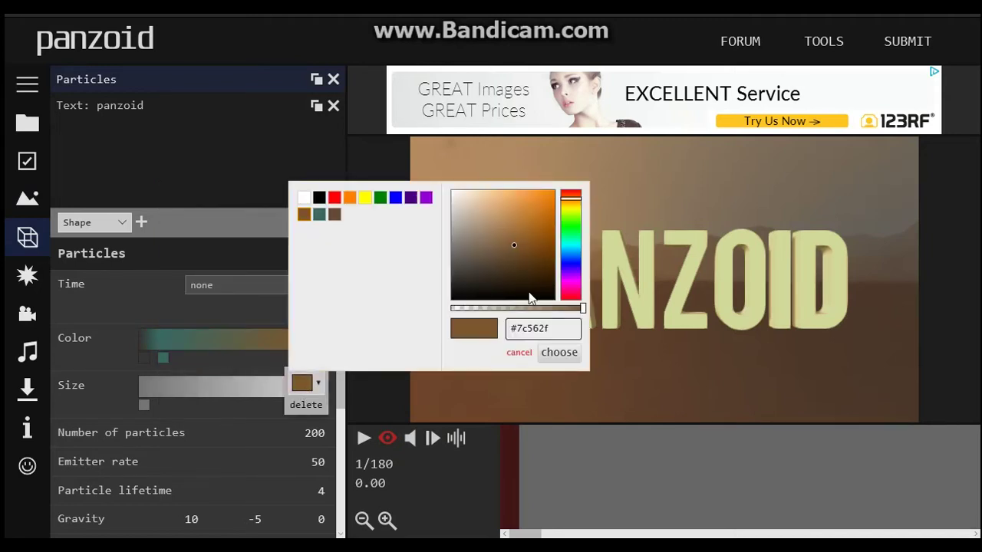
left_click(572, 250)
mouse_move(571, 251)
left_mouse_down()
mouse_move(575, 259)
mouse_move(573, 249)
left_mouse_up()
left_click(561, 356)
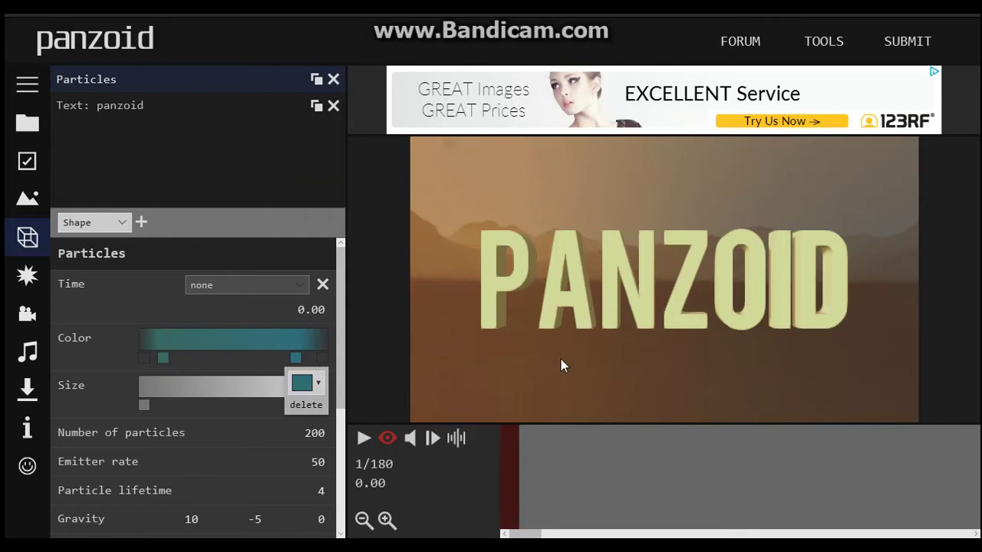
Step: Preview the teal particles, then set both colour stops back to brown (#7c562f)
left_click(366, 439)
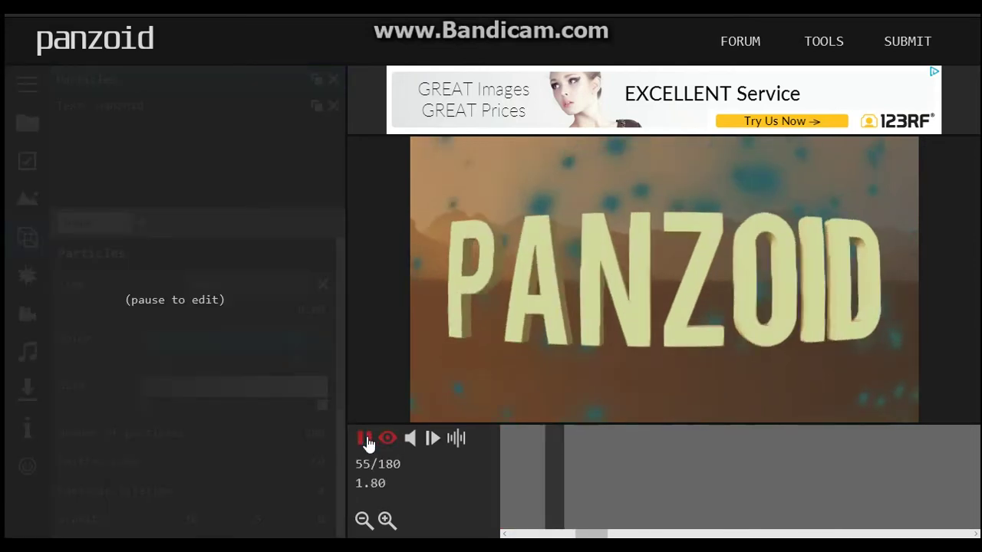
left_click(365, 438)
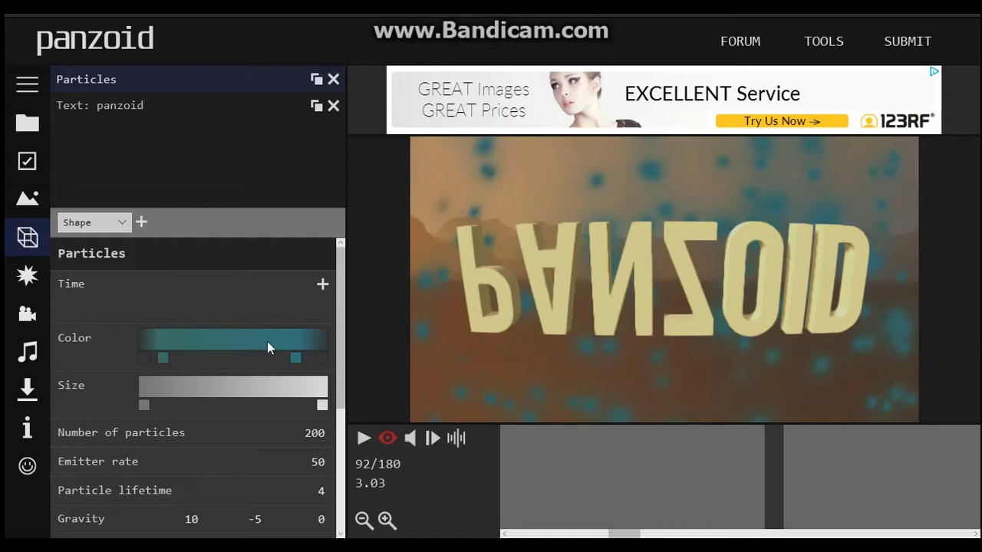
left_click(296, 358)
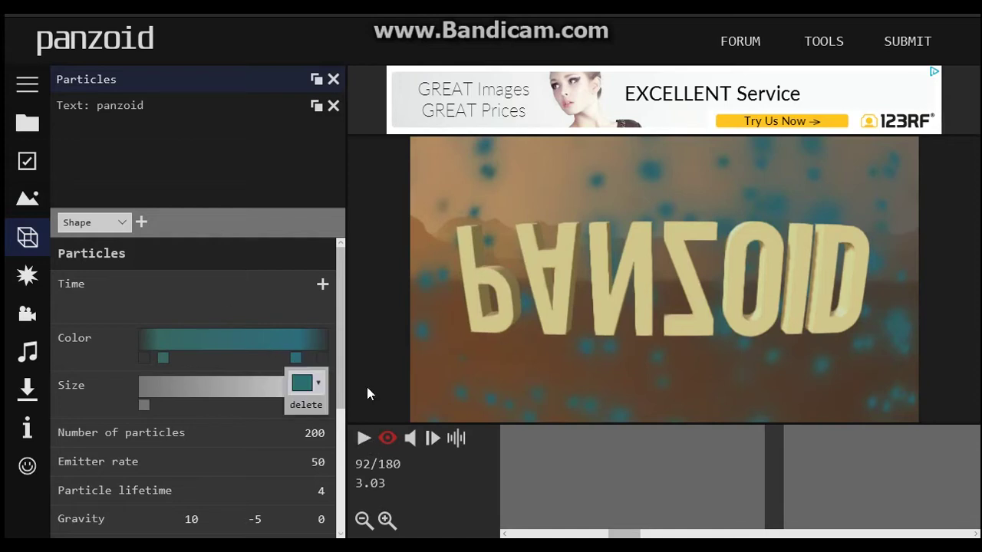
left_click(305, 385)
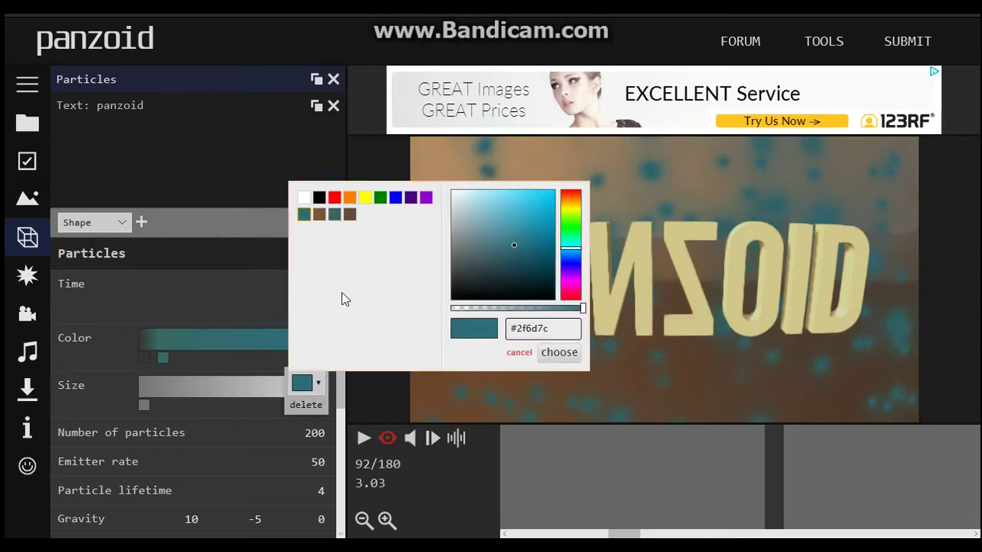
left_click(320, 215)
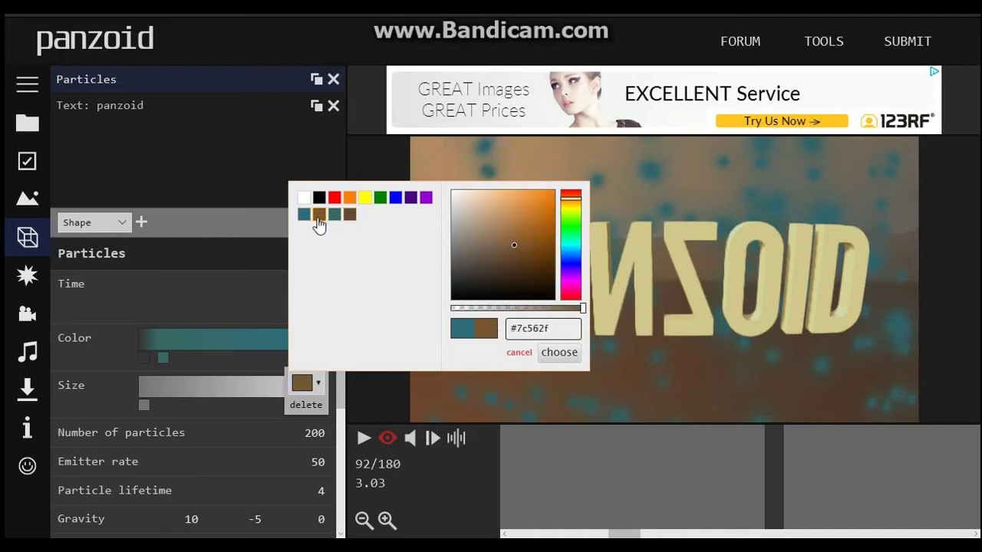
left_click(162, 358)
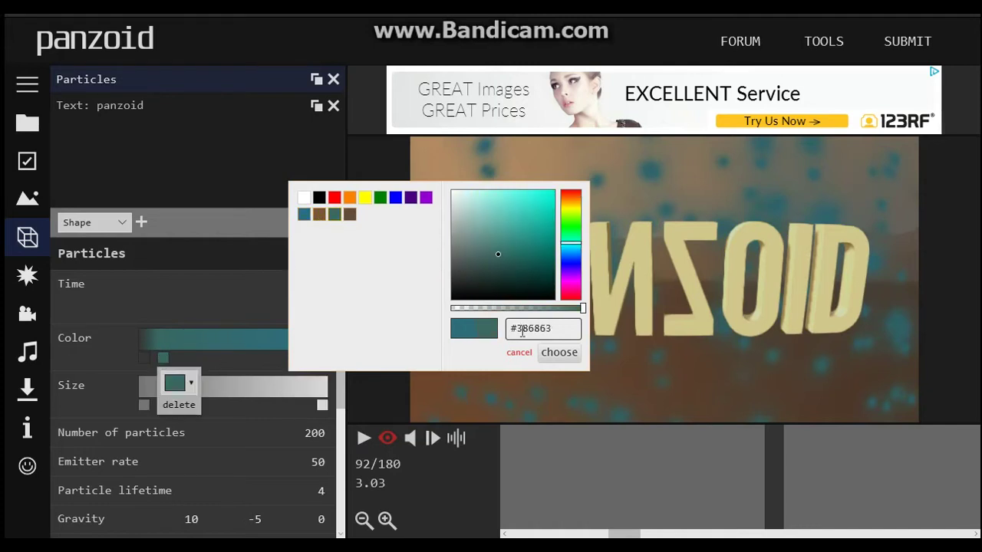
left_click(319, 215)
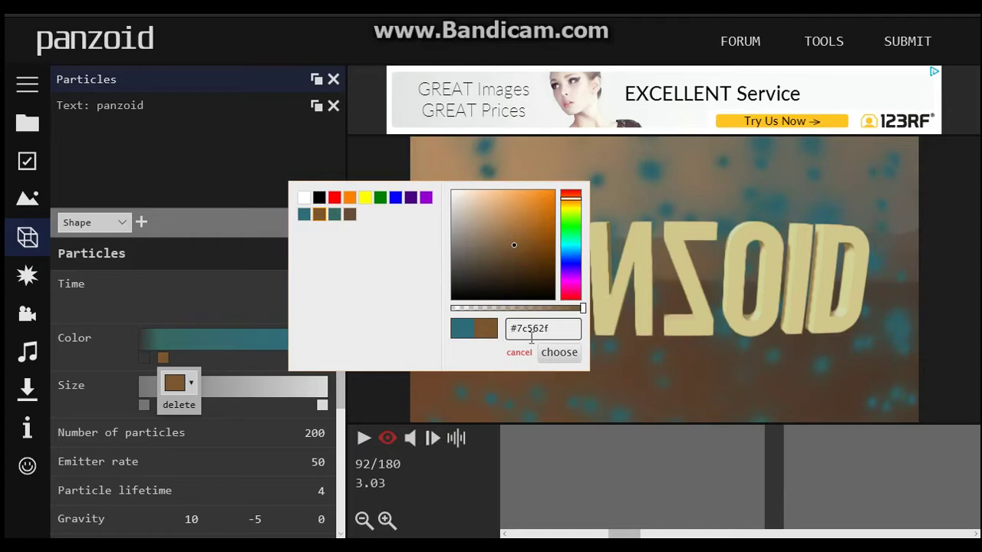
left_click(559, 353)
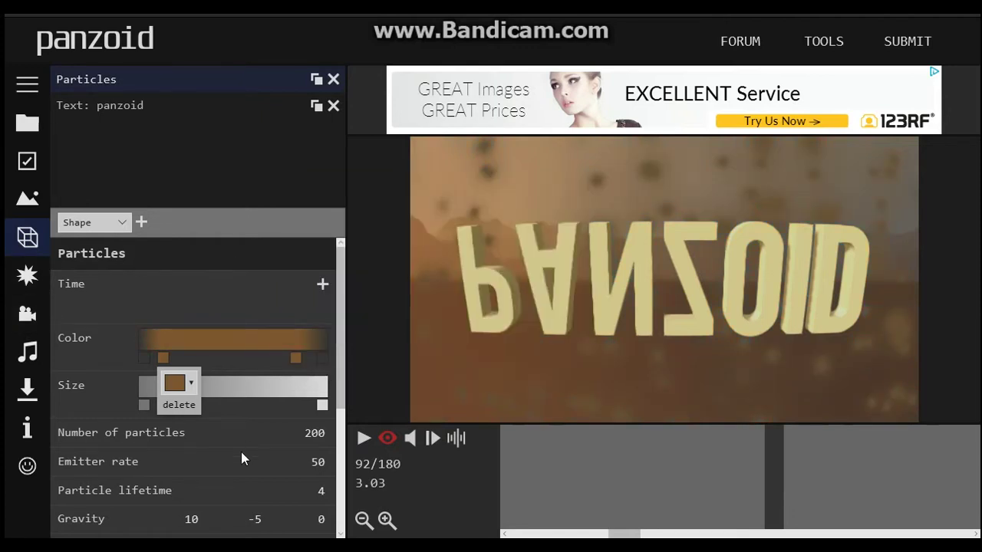
scroll(241, 459, "down", 1)
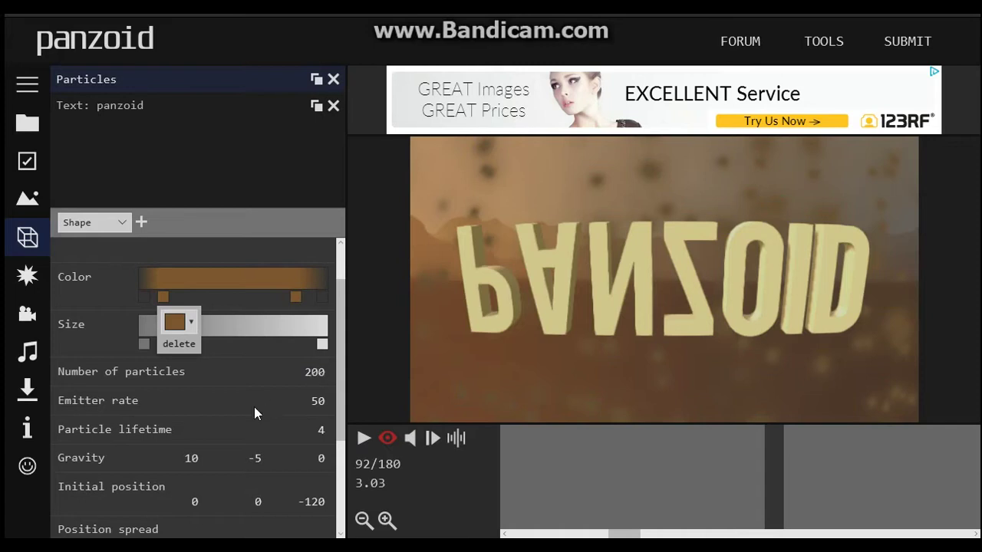
scroll(254, 407, "down", 1)
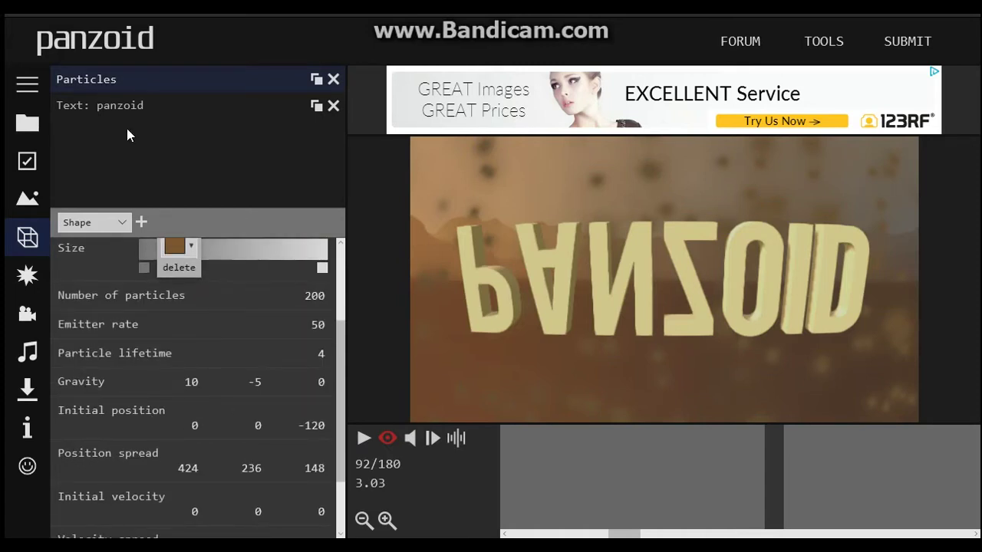
Step: Delete the old 'panzoid' word from the 3D Text field
left_click(146, 106)
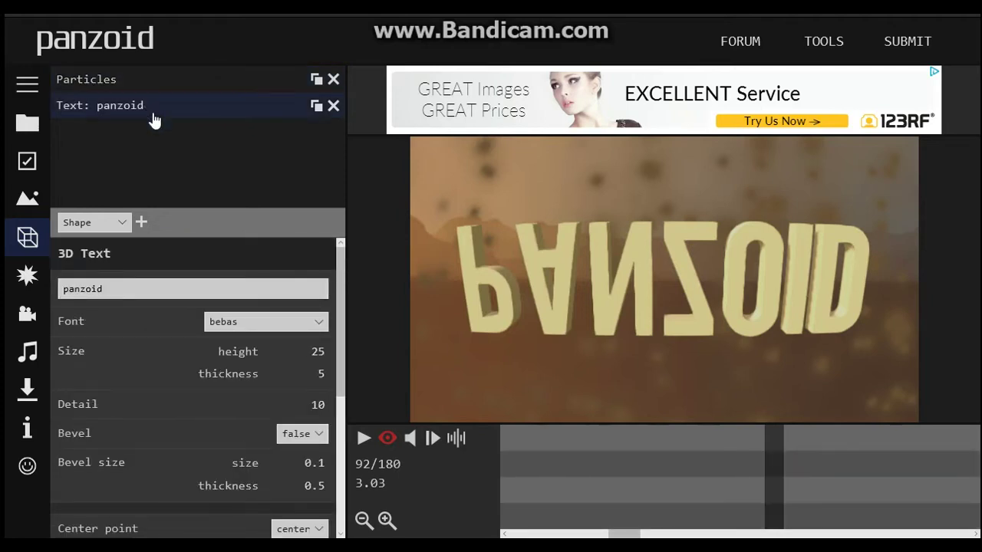
left_click_drag(55, 289, 229, 290)
key("BackSpace")
left_click_drag(595, 535, 504, 533)
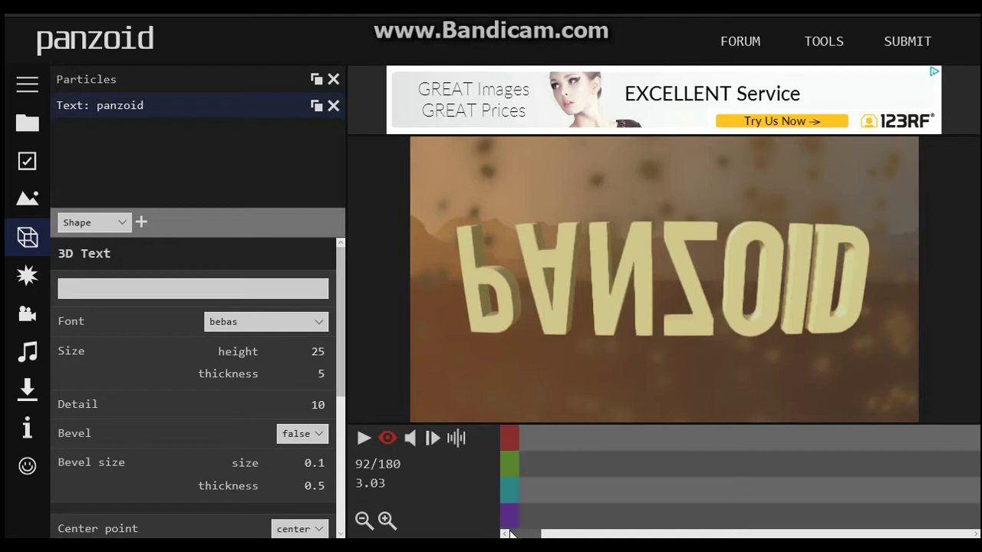
left_click_drag(558, 474, 513, 472)
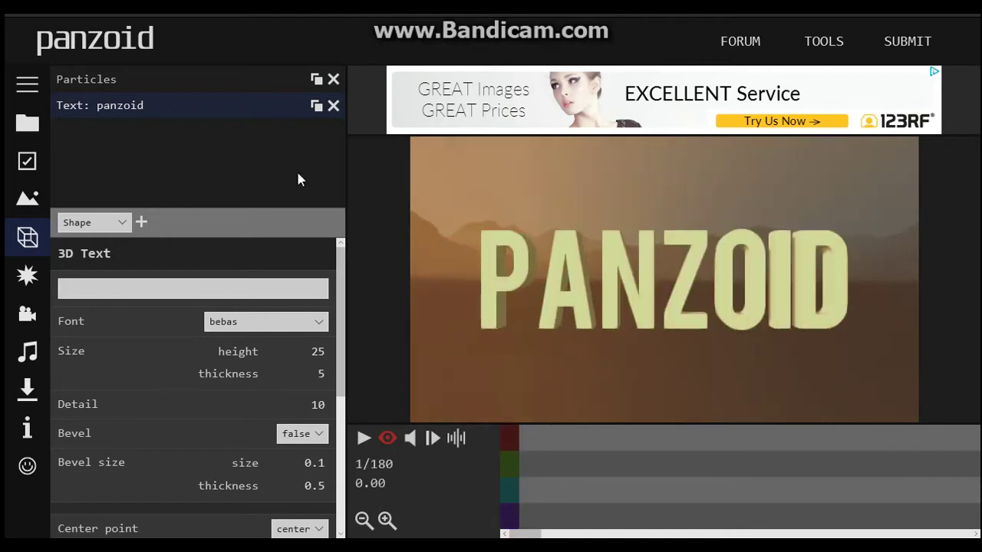
Step: Enter the channel name as the 3D title, then set height 16 and thickness 2
left_click(113, 291)
type("ThePolarGaming")
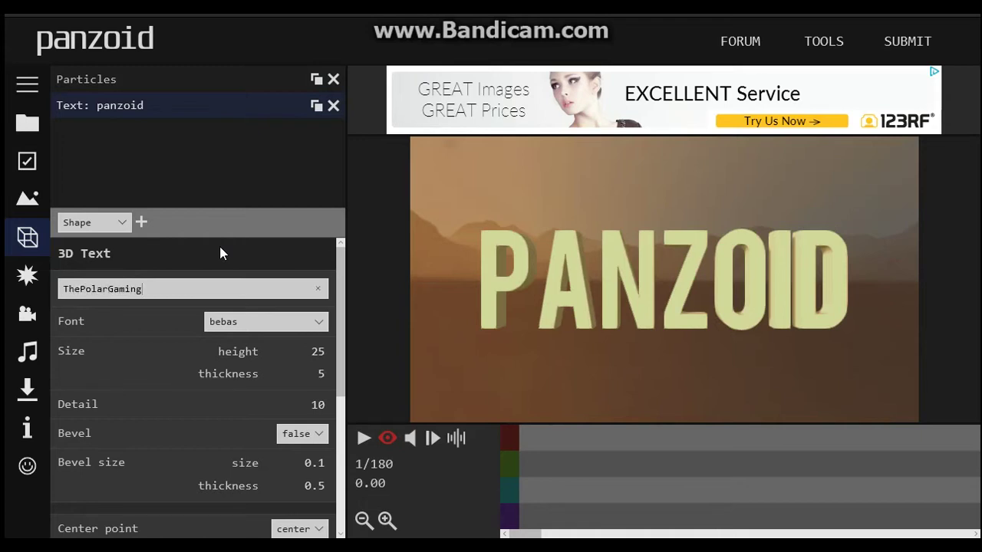
left_click(612, 349)
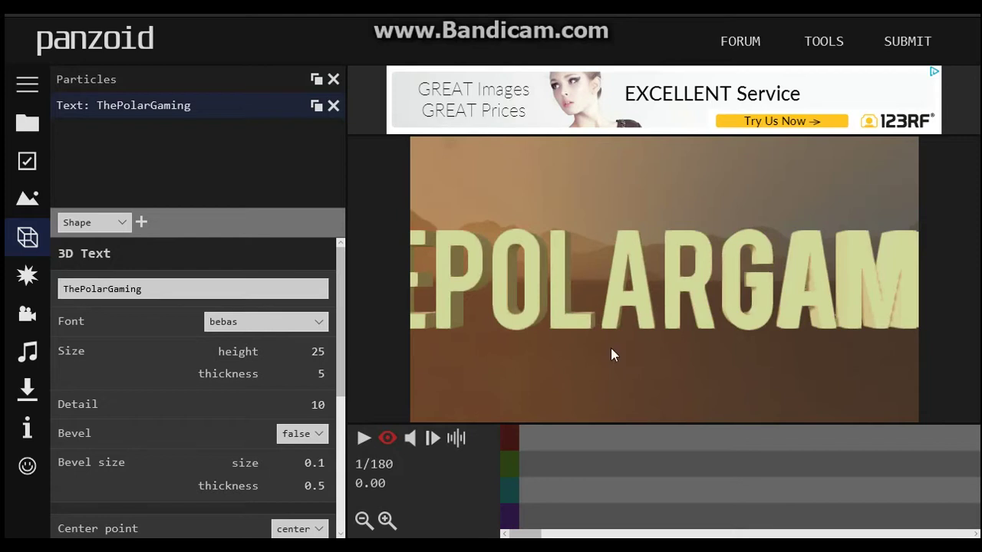
left_click_drag(322, 346, 262, 355)
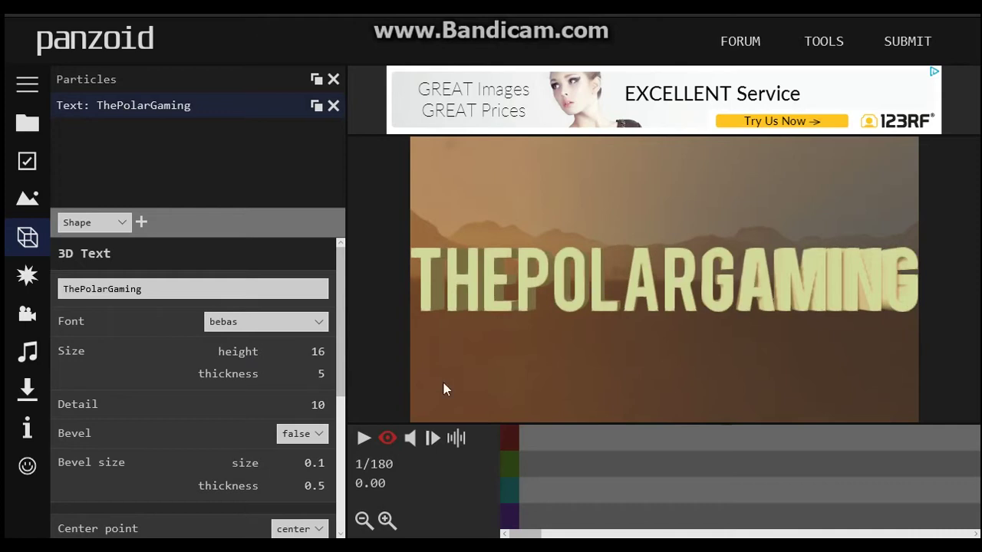
left_click_drag(316, 379, 310, 385)
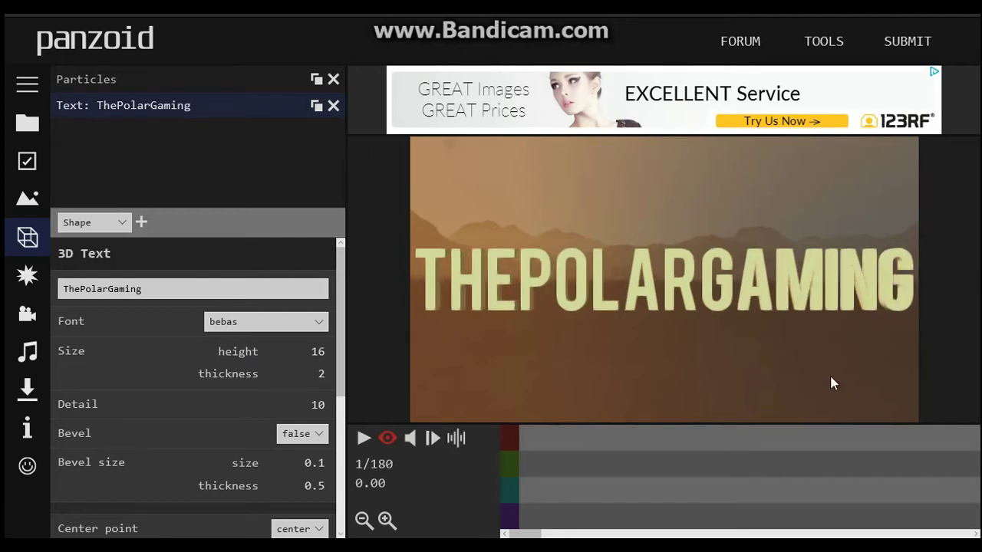
Step: Switch the title font to youre gone, lower the text height, and preview the animation
left_click(313, 321)
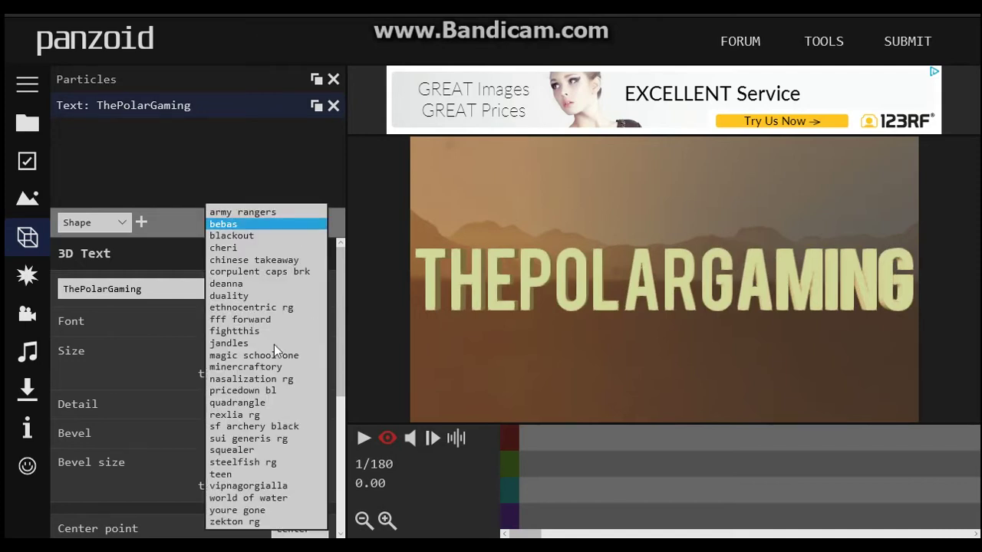
left_click(246, 510)
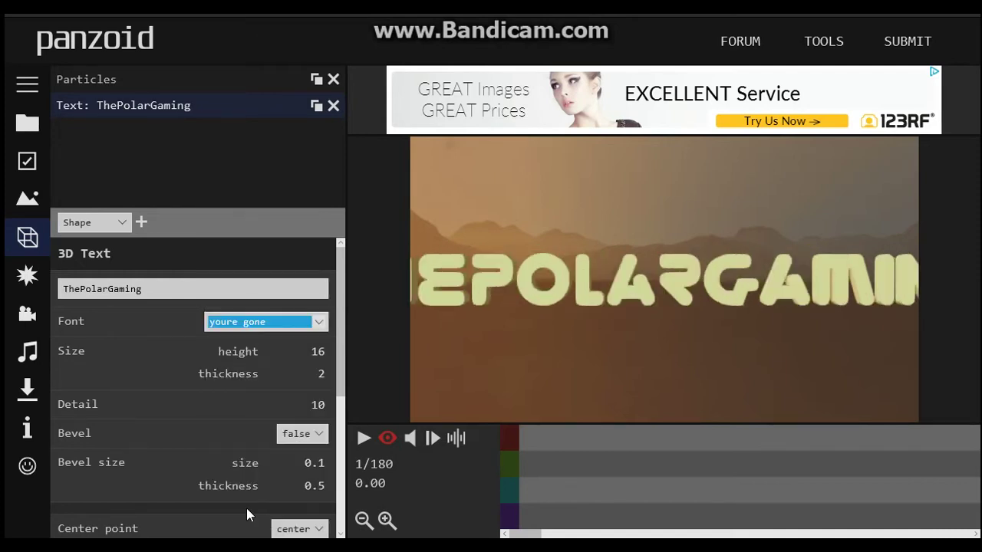
mouse_move(286, 351)
left_mouse_down()
mouse_move(277, 351)
mouse_move(284, 347)
left_mouse_up()
key("BackSpace")
type("0")
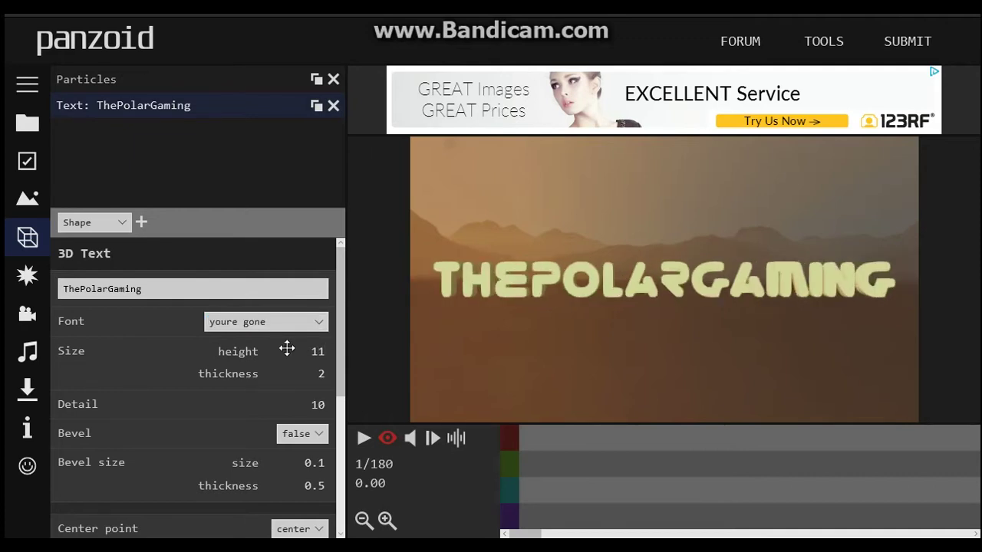
left_click(363, 438)
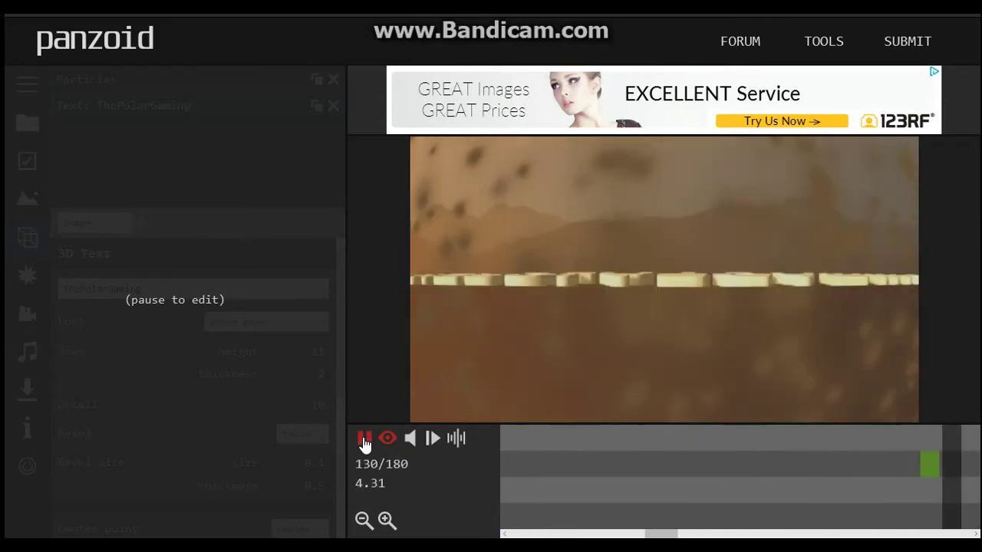
left_click(365, 441)
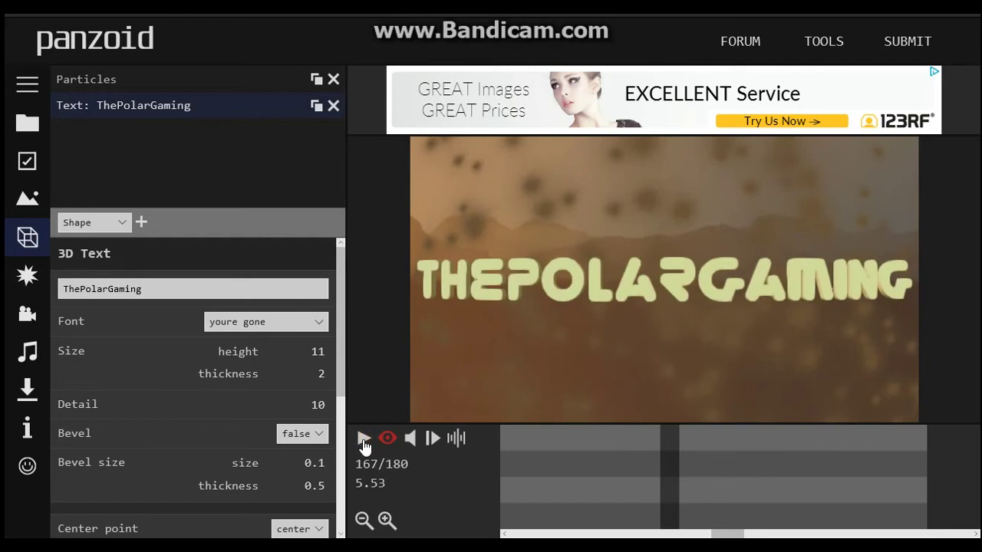
Step: Try the squealer and magic school one fonts, settle on minercraftory, and rewind to frame 1
left_click(286, 320)
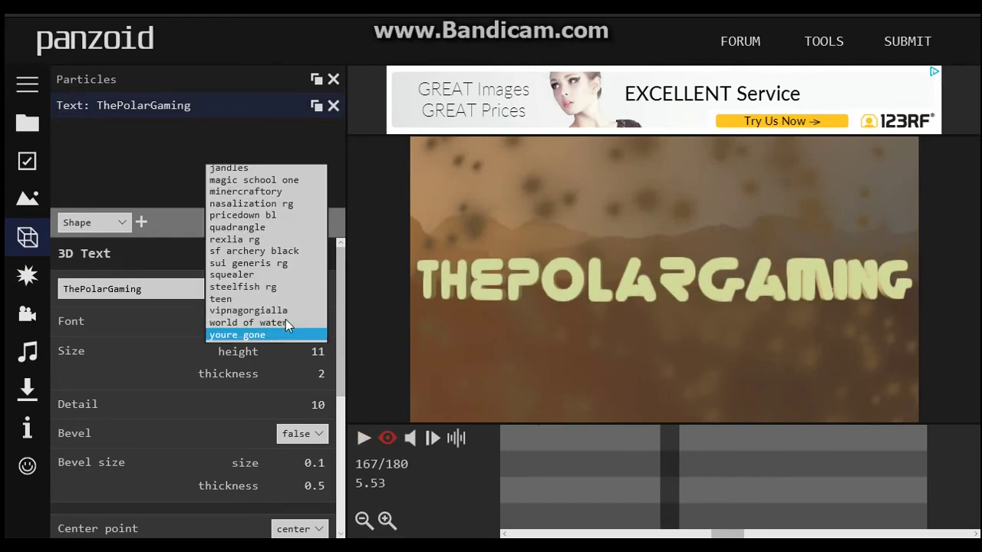
left_click(247, 274)
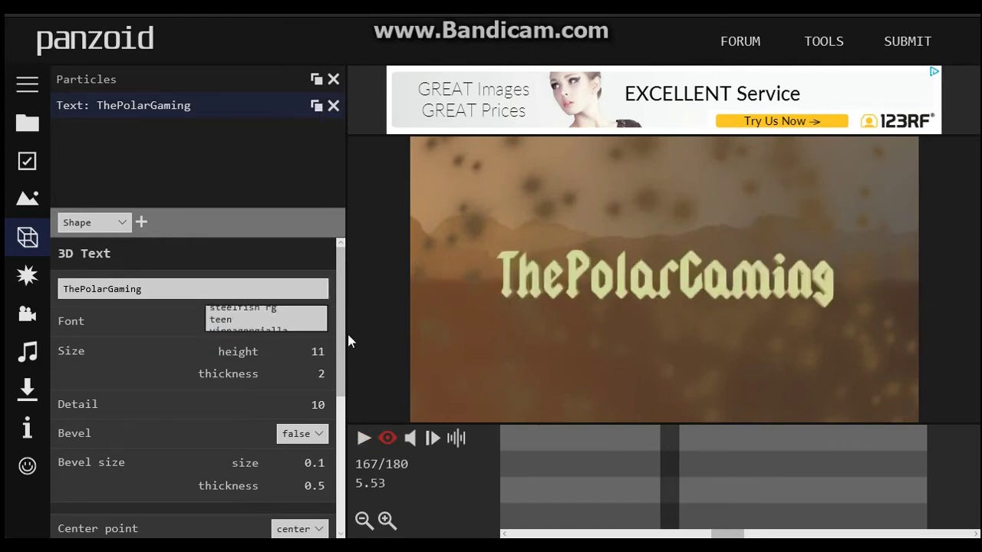
left_click(275, 324)
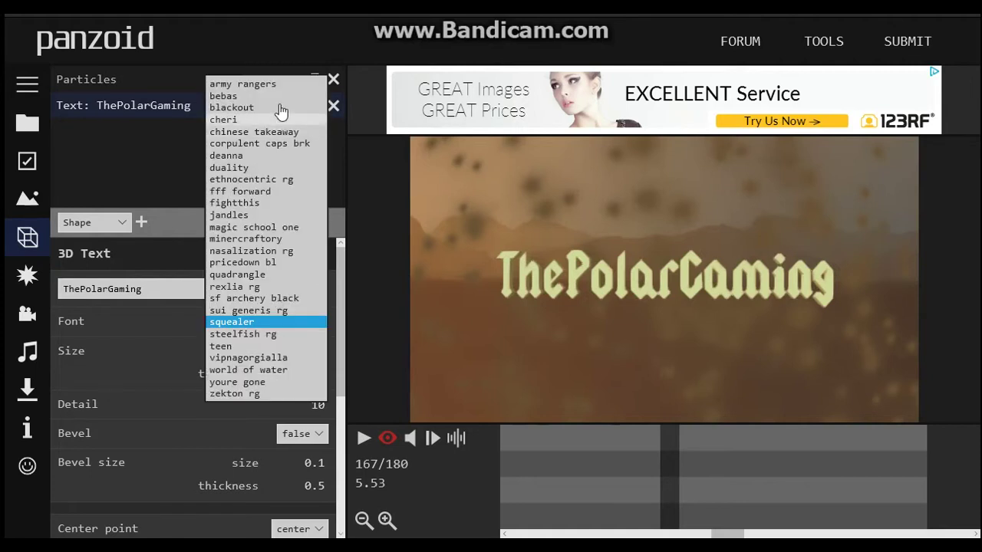
left_click(261, 227)
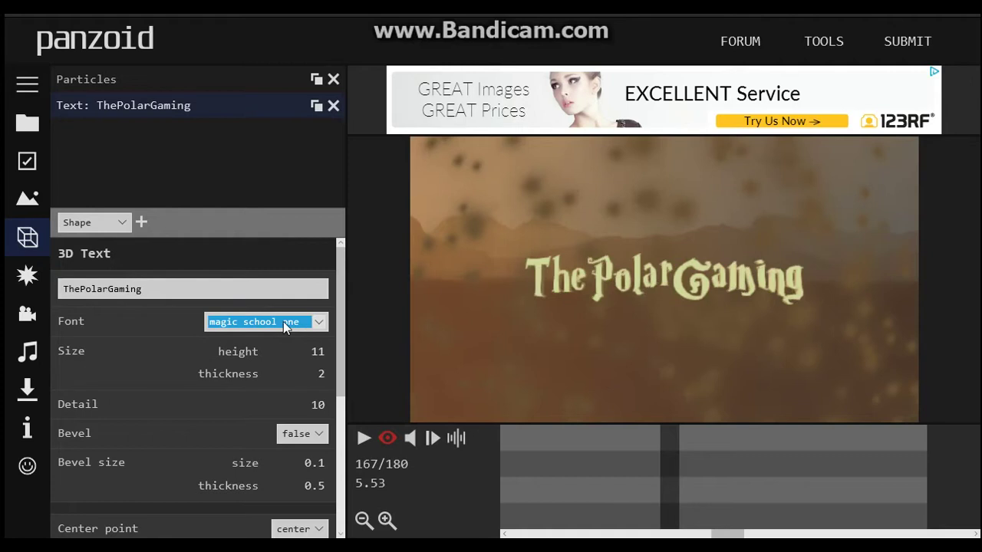
left_click(294, 325)
left_click(279, 335)
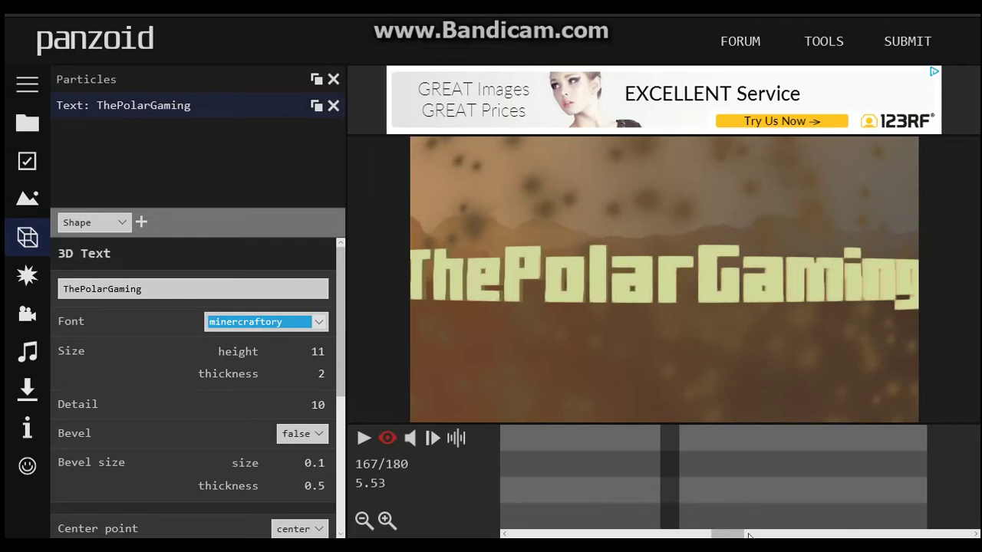
left_click_drag(737, 535, 529, 535)
left_click_drag(601, 439, 495, 482)
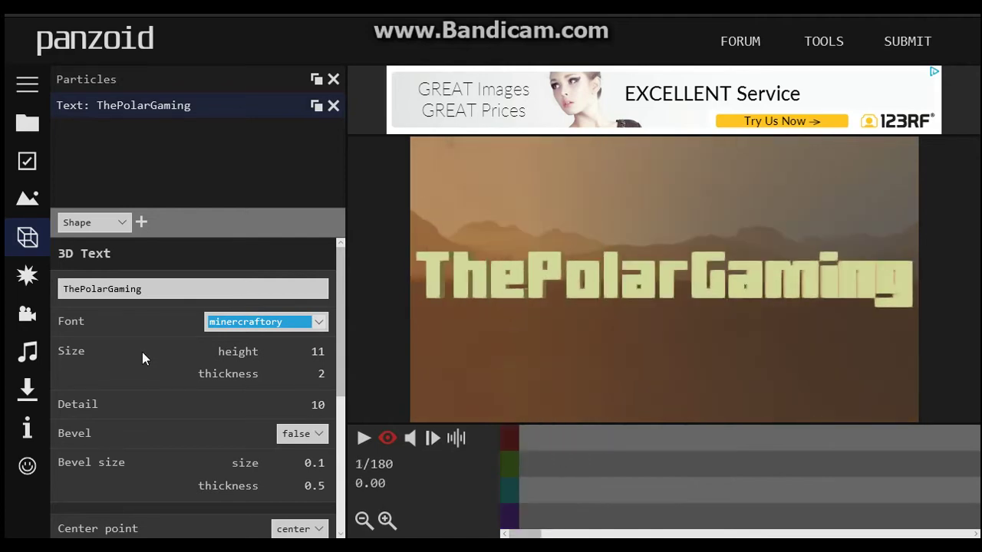
Step: Set the Fisheye amount easing to quartic in-out, then delete Fisheye and preview from frame 1
left_click(27, 274)
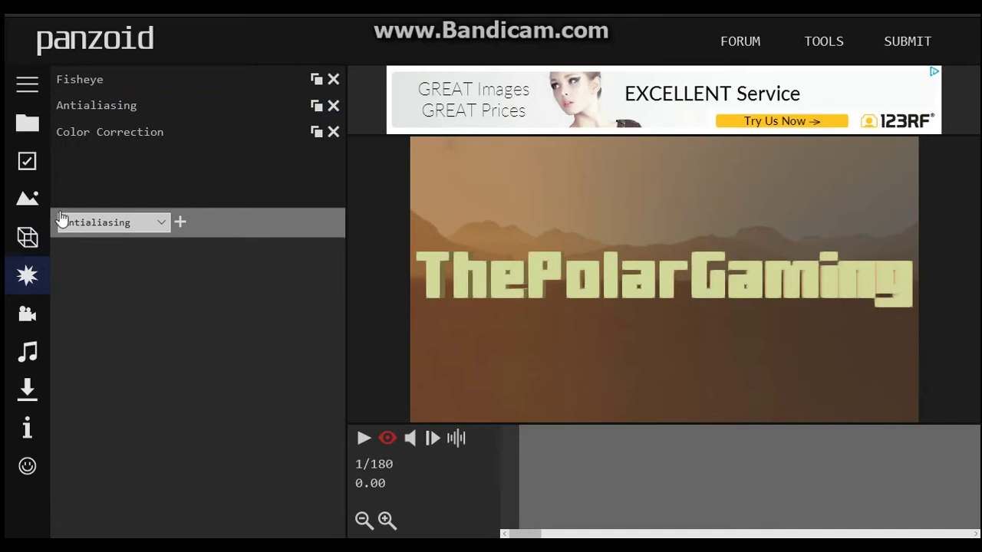
left_click(95, 91)
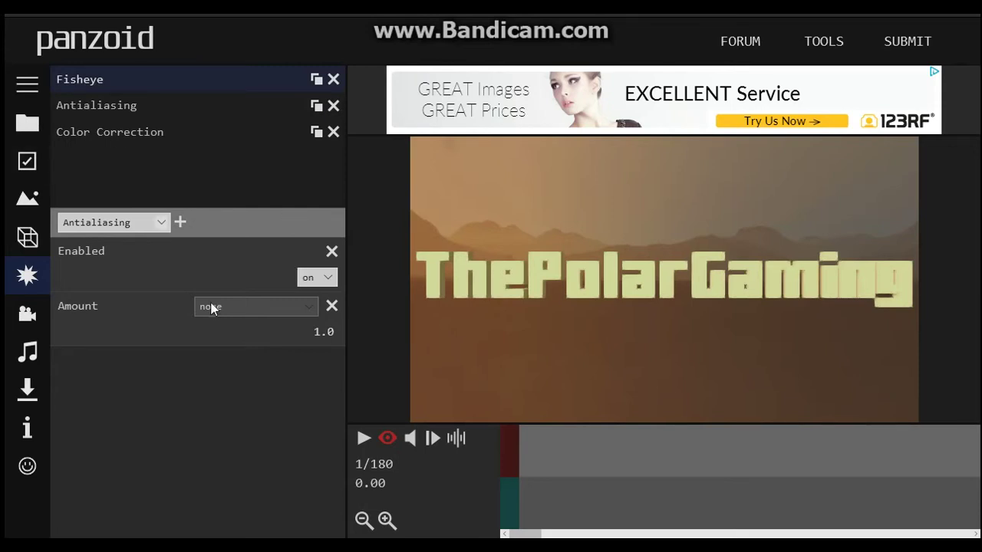
left_click(308, 307)
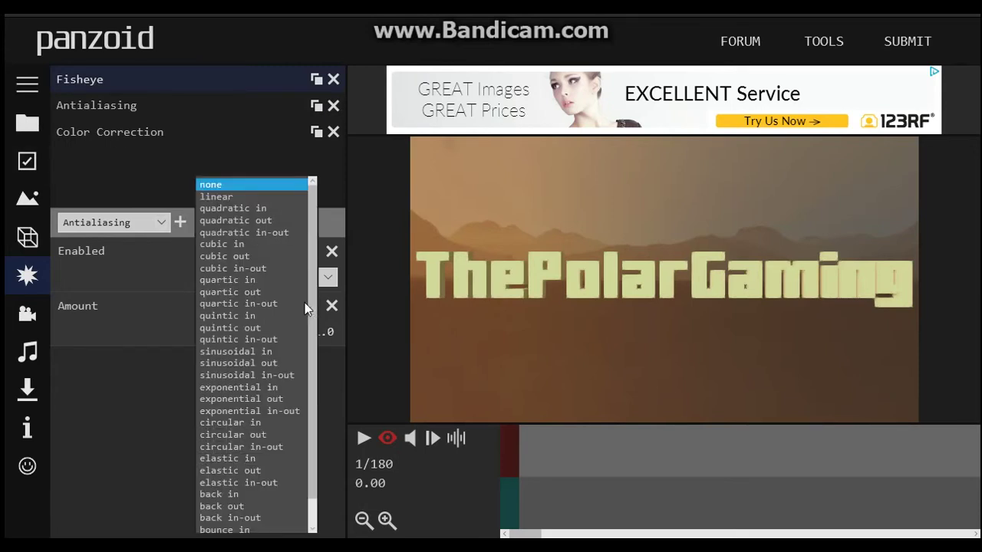
left_click(304, 304)
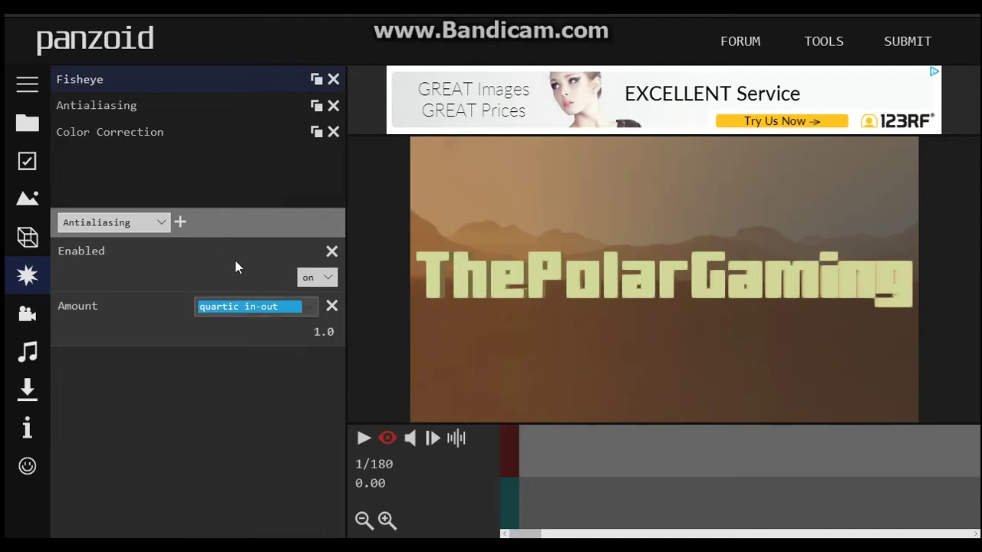
left_click(334, 80)
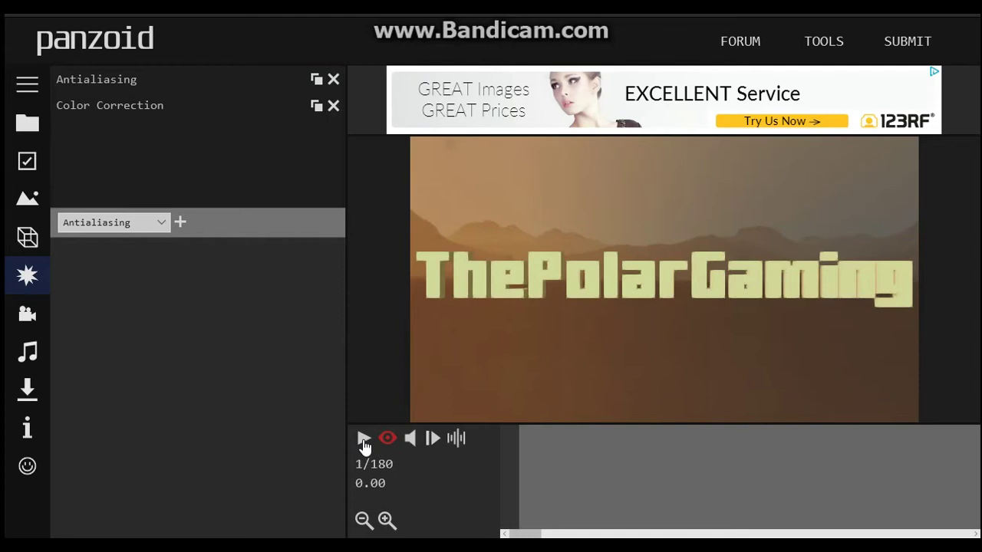
left_click(363, 441)
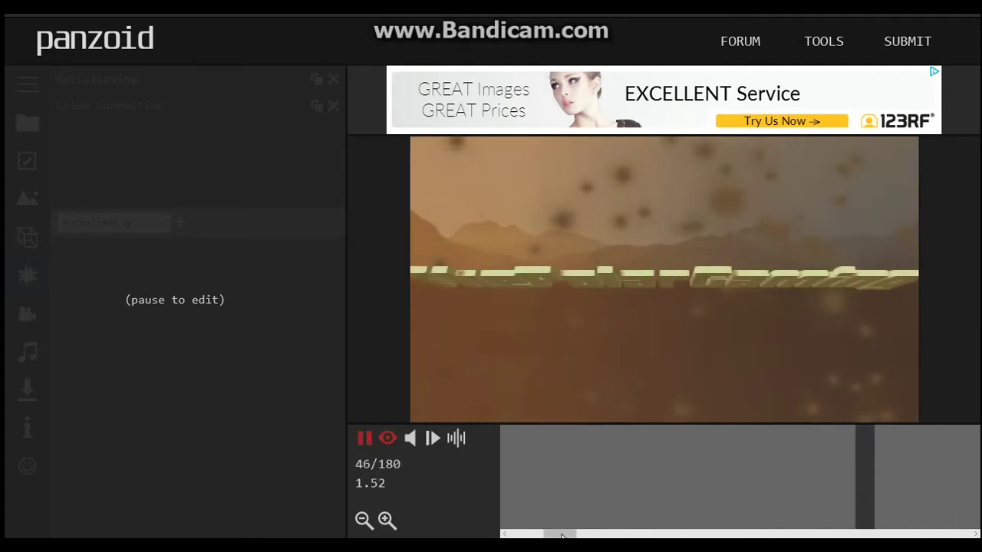
left_click(364, 437)
left_click_drag(603, 491, 506, 485)
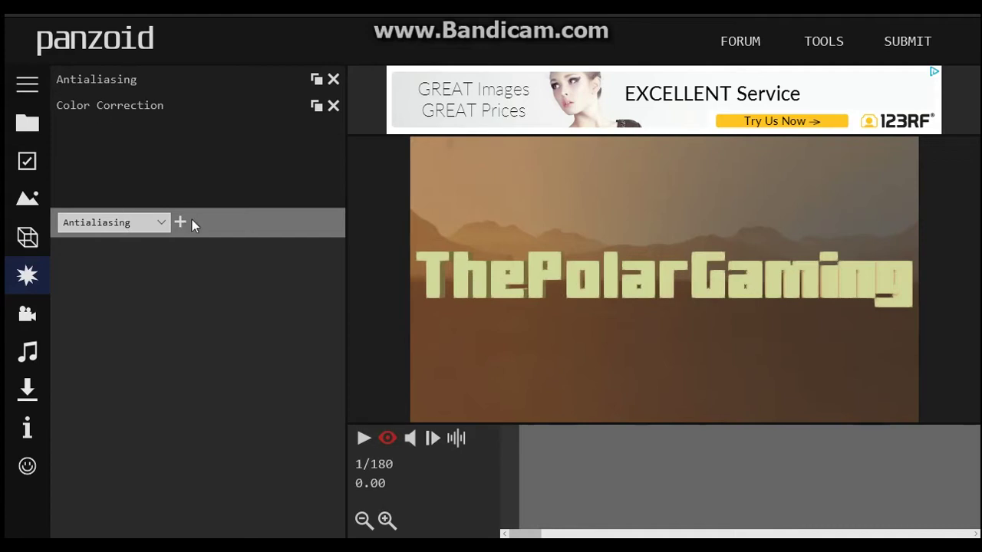
Step: Add a Fisheye effect, preview it, then remove and re-add it
left_click(163, 221)
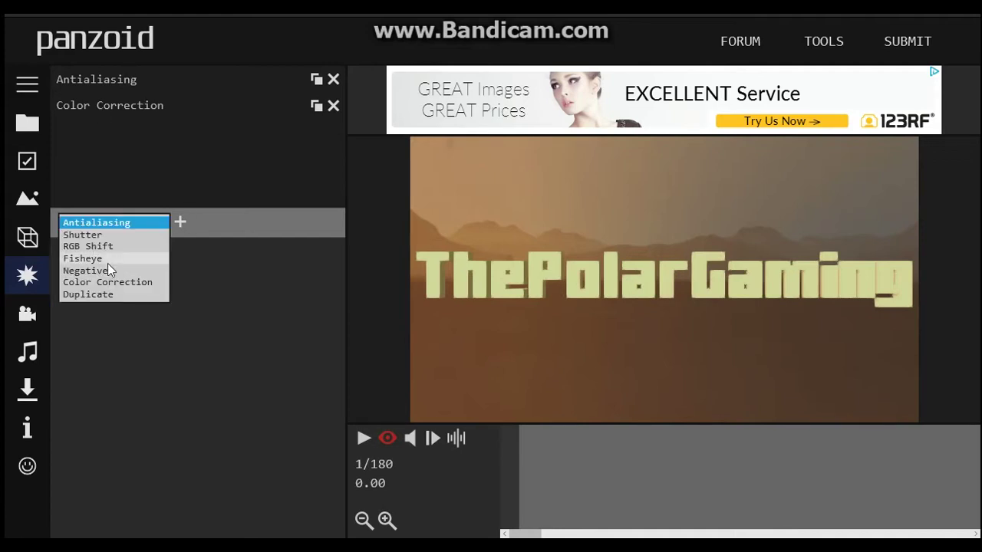
left_click(111, 248)
left_click(180, 222)
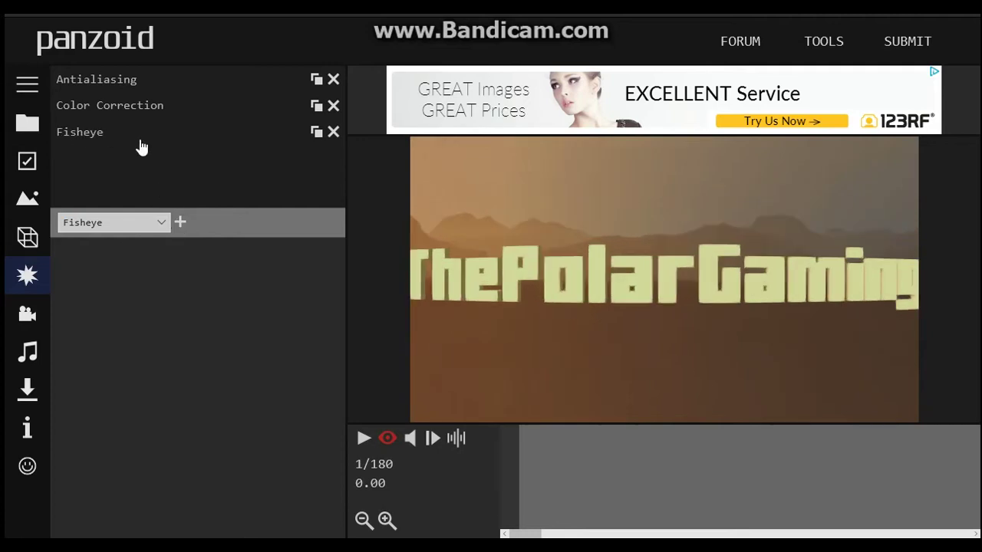
left_click(321, 134)
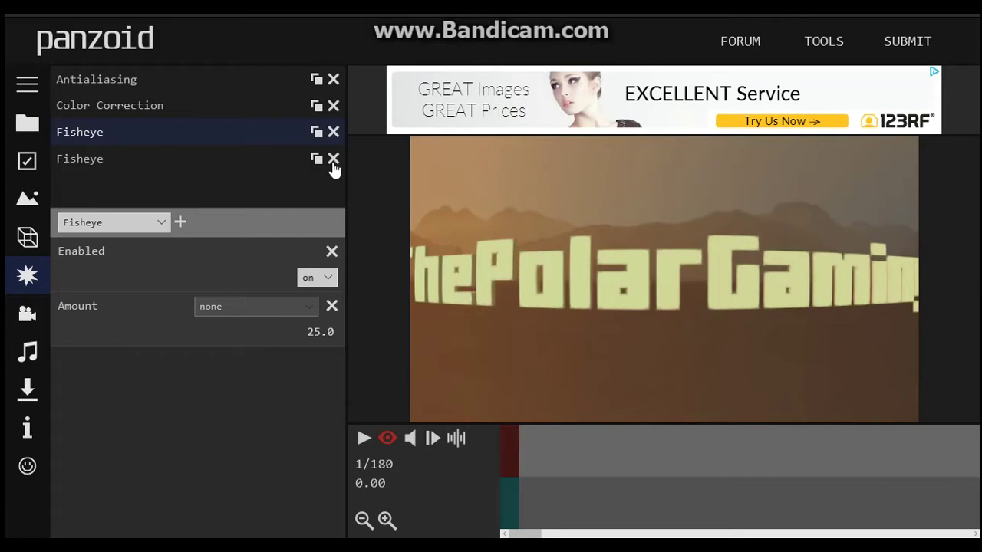
left_click(364, 439)
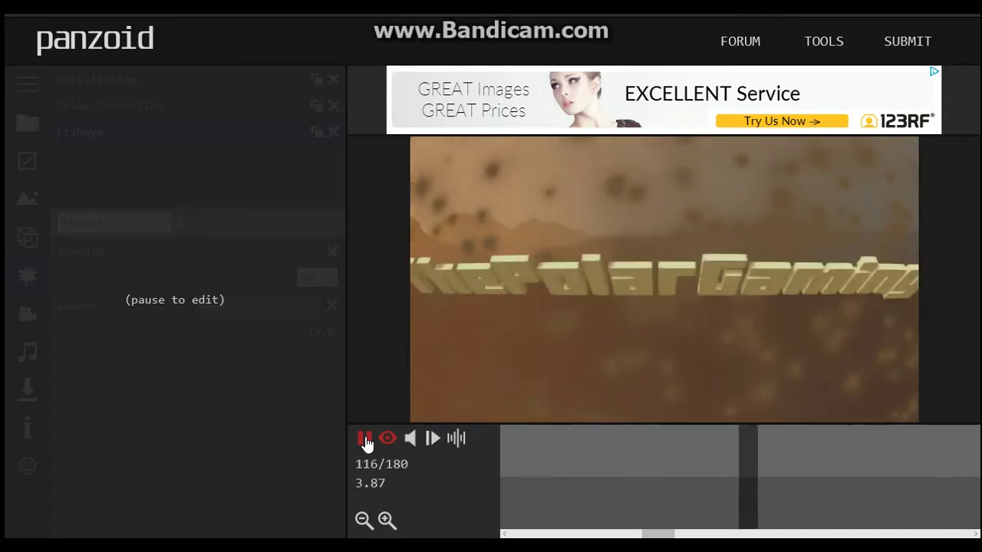
left_click(364, 439)
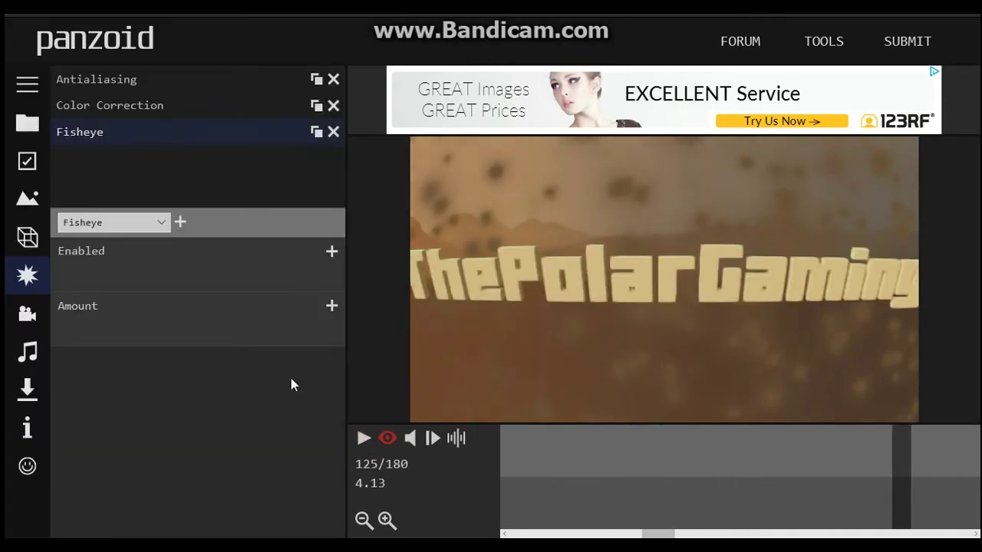
left_click(333, 132)
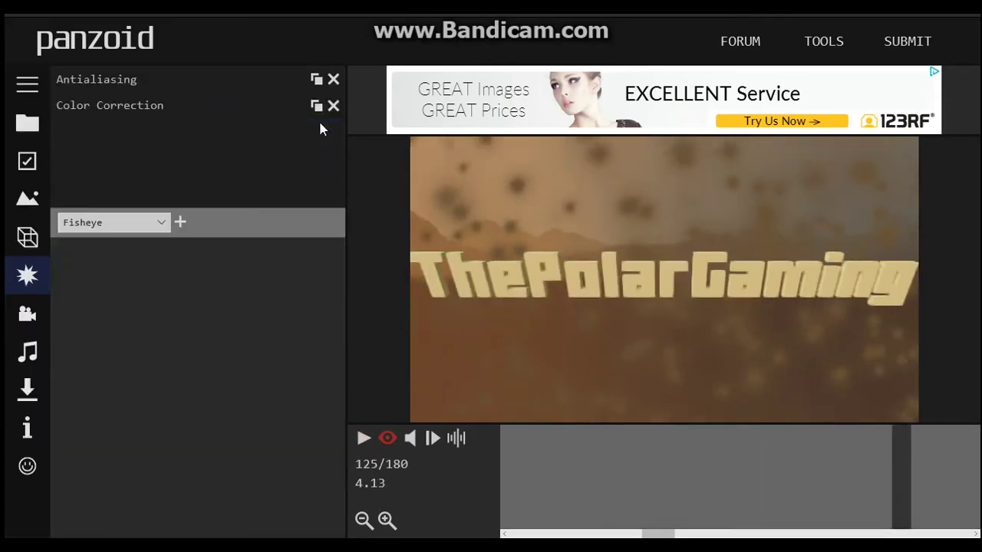
left_click(142, 86)
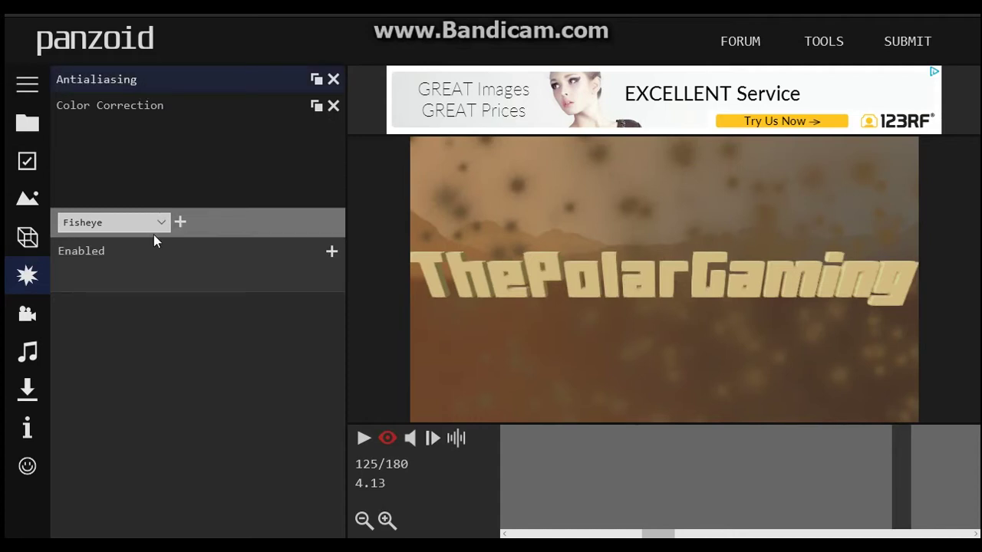
left_click(180, 224)
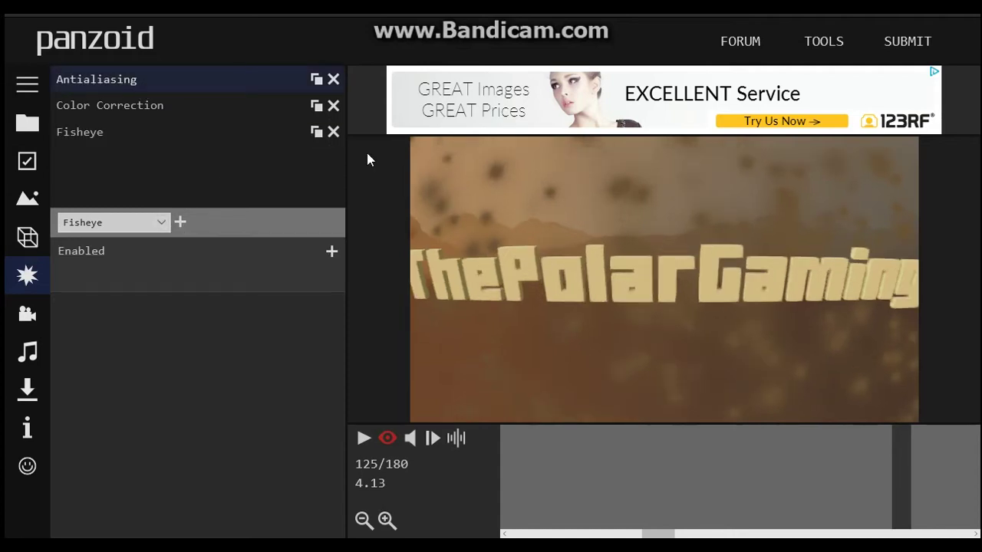
left_click(334, 132)
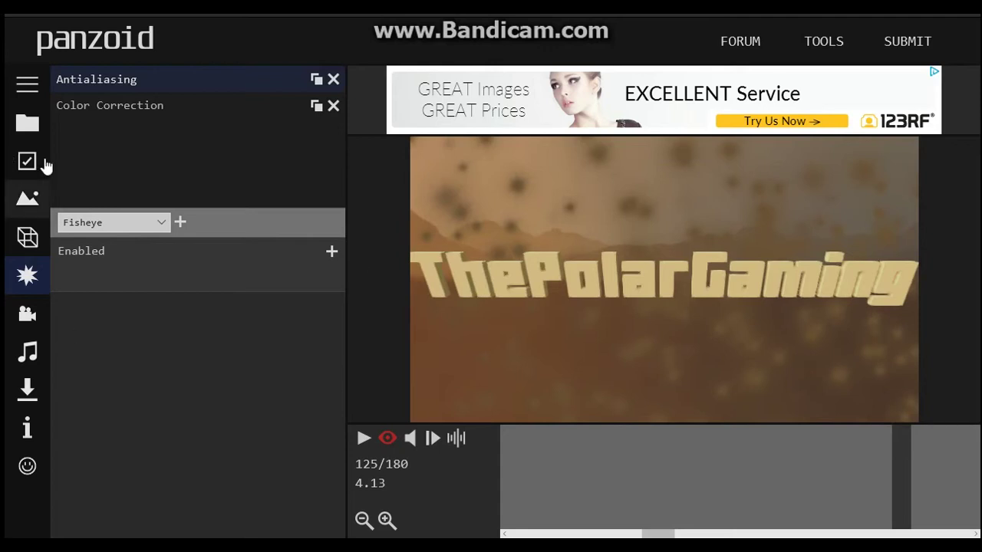
left_click(180, 223)
Step: Add a Negative effect to preview inverted colours, then delete it
left_click(165, 222)
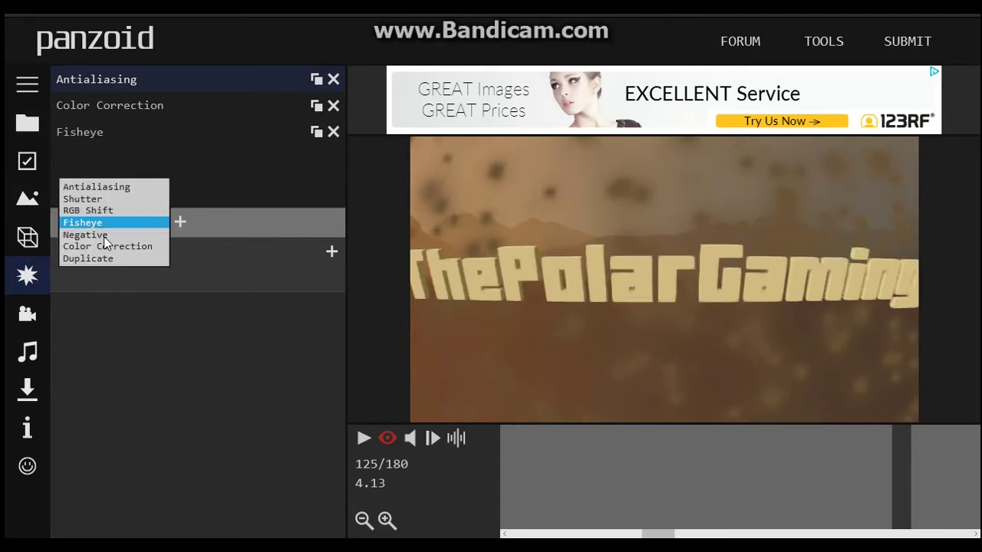
left_click(96, 235)
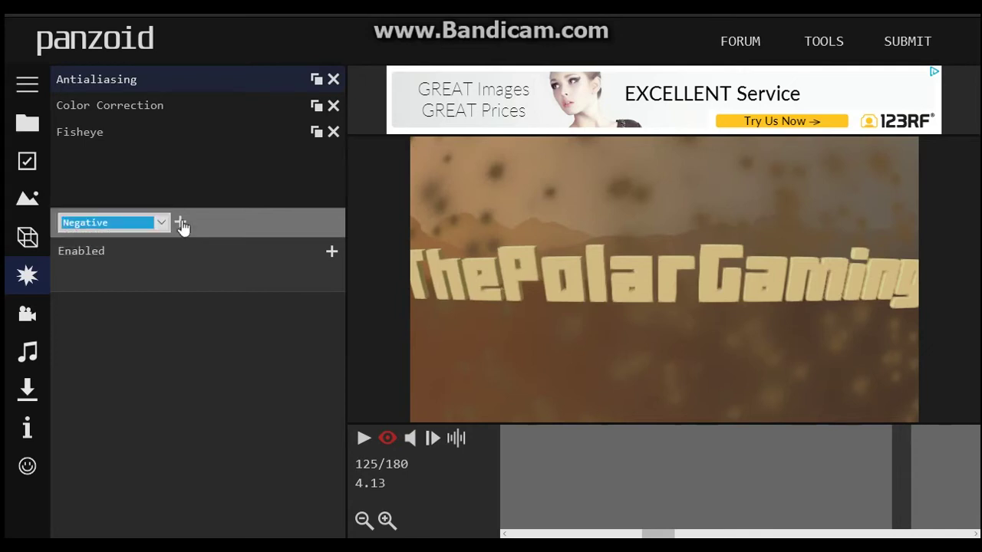
left_click(181, 223)
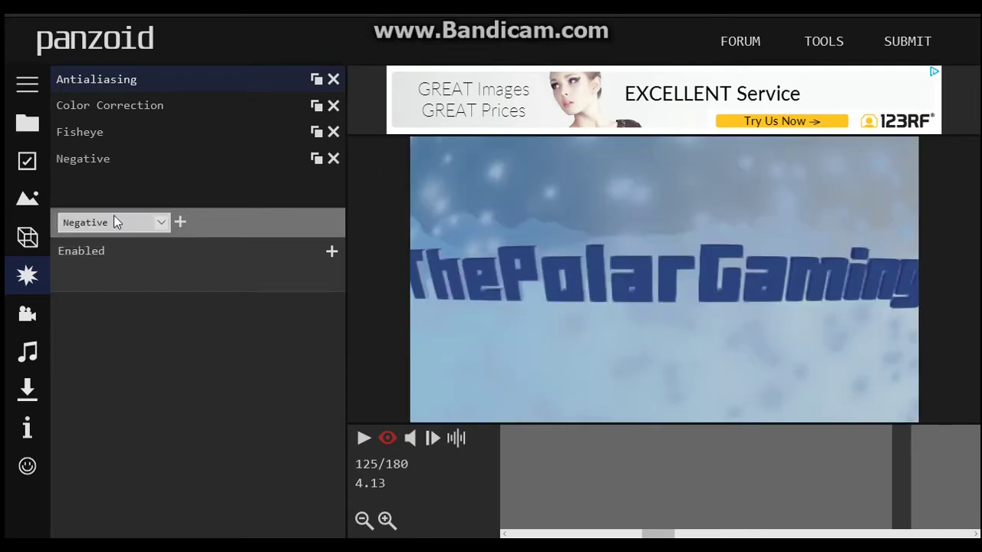
left_click(366, 443)
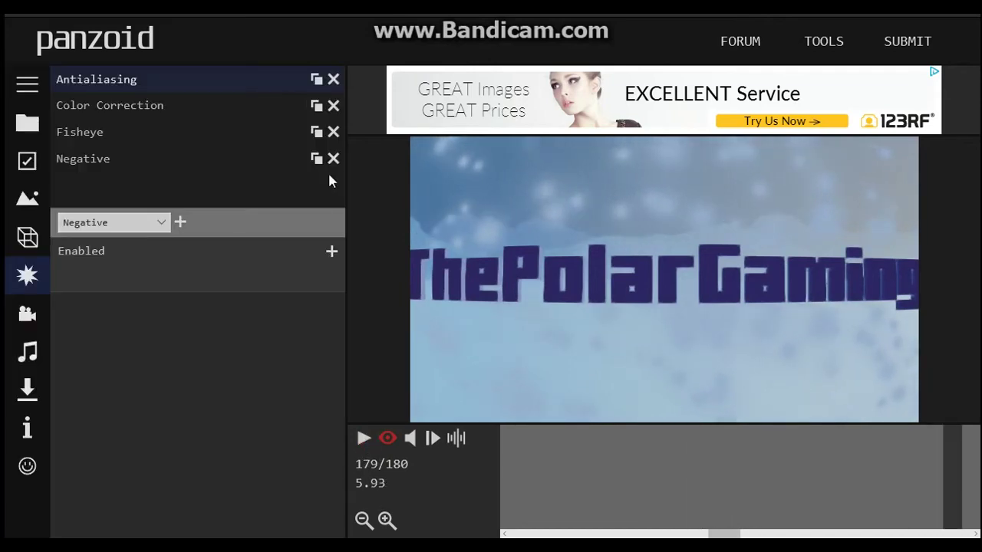
left_click(331, 160)
Step: Add three Duplicate effects to tile the picture, preview, then delete all the Duplicate rows
left_click(147, 224)
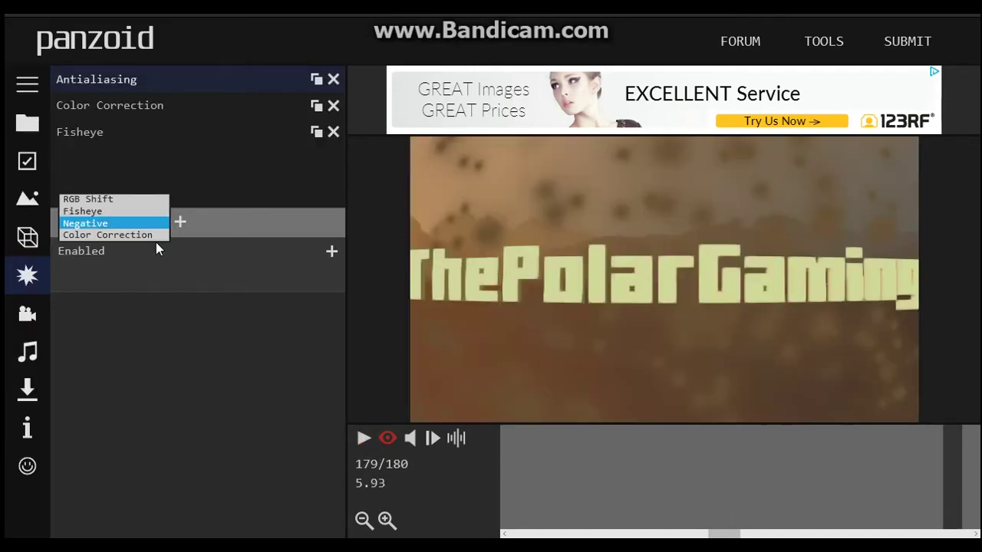
left_click(128, 247)
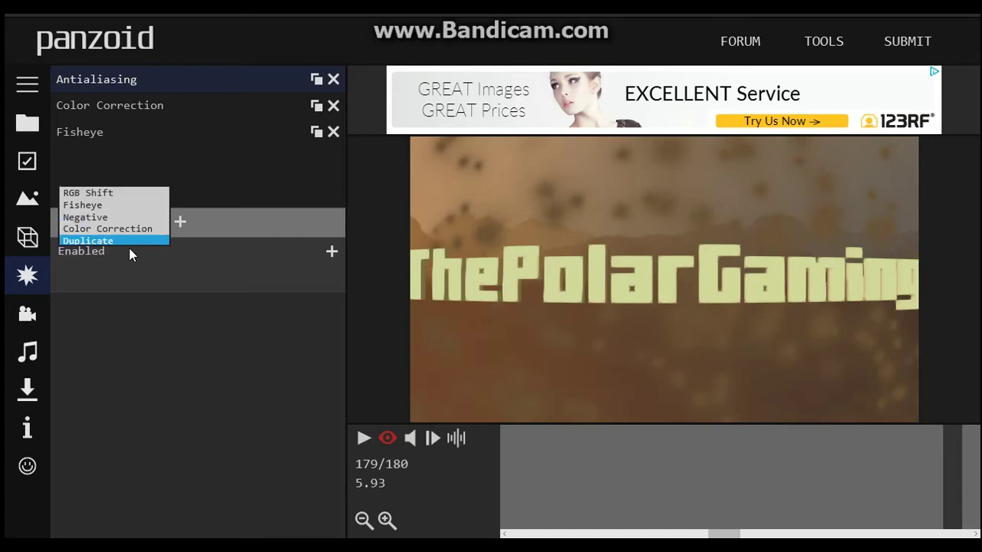
left_click(180, 222)
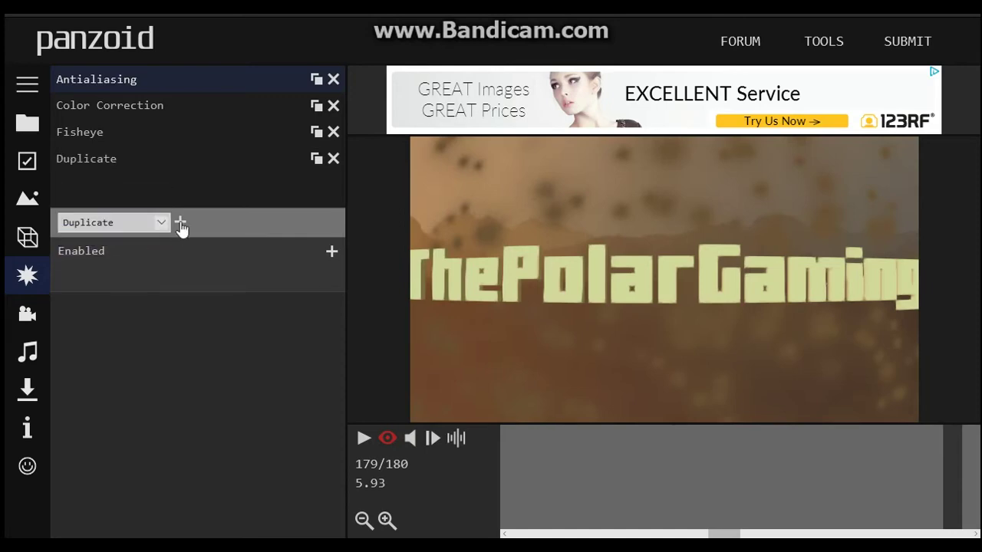
left_click(180, 223)
left_click(180, 223)
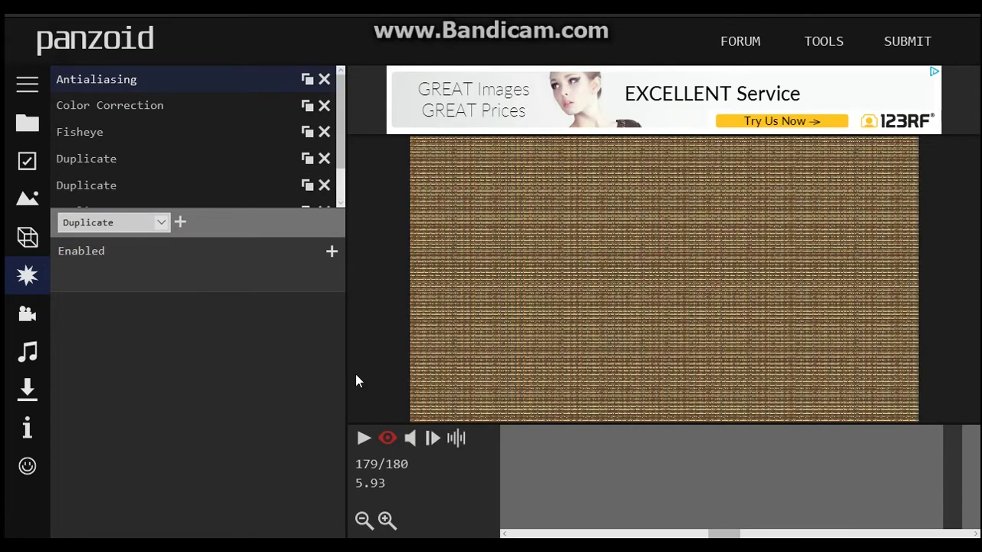
left_click(365, 440)
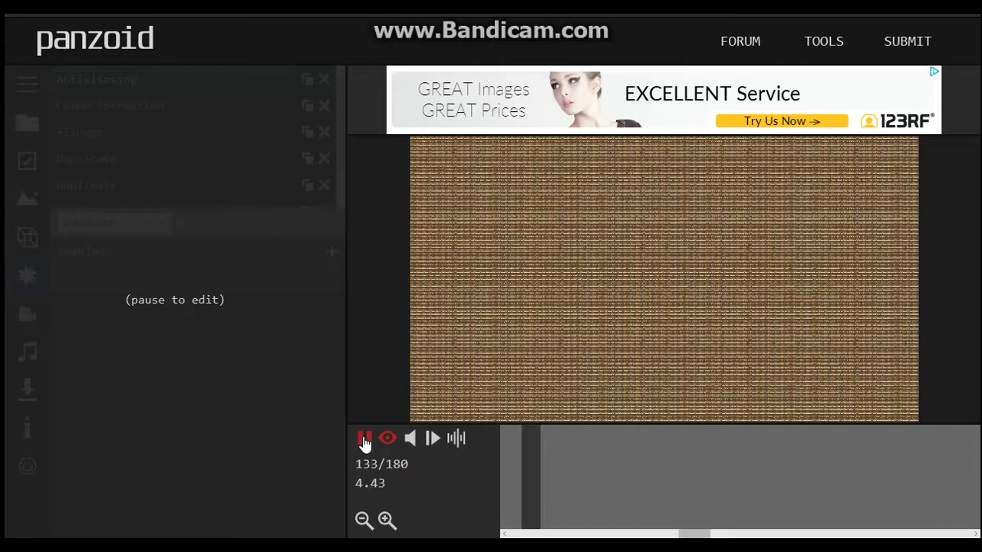
key("space")
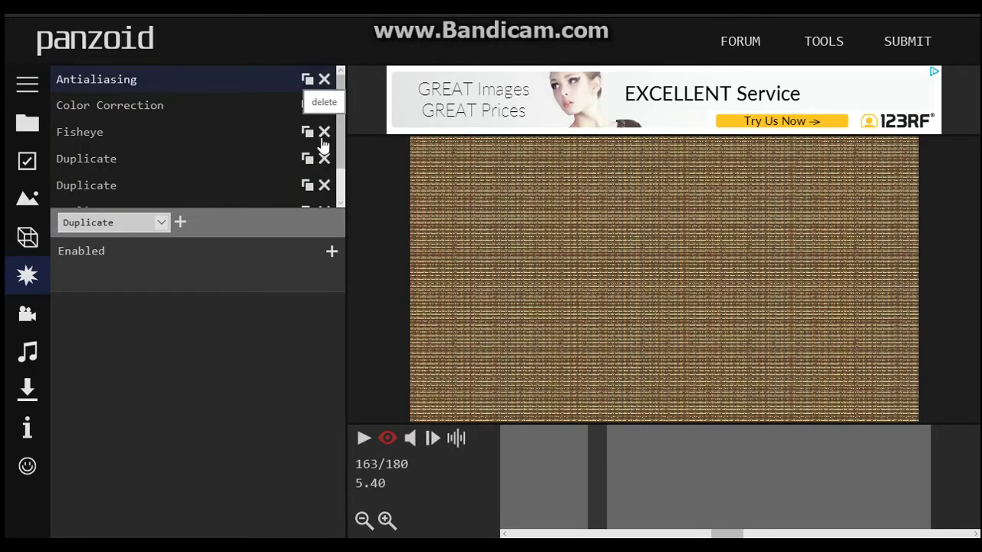
left_click(325, 162)
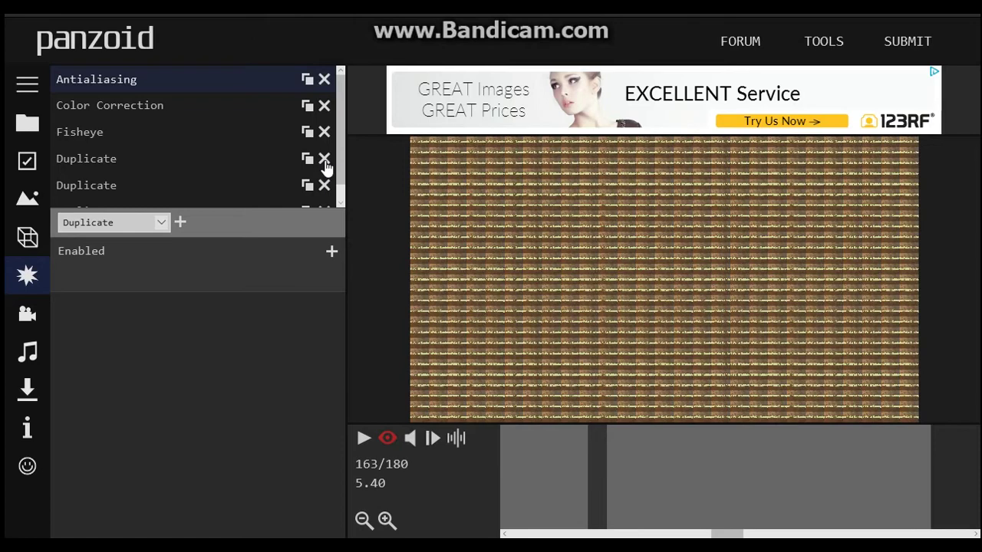
left_click(325, 160)
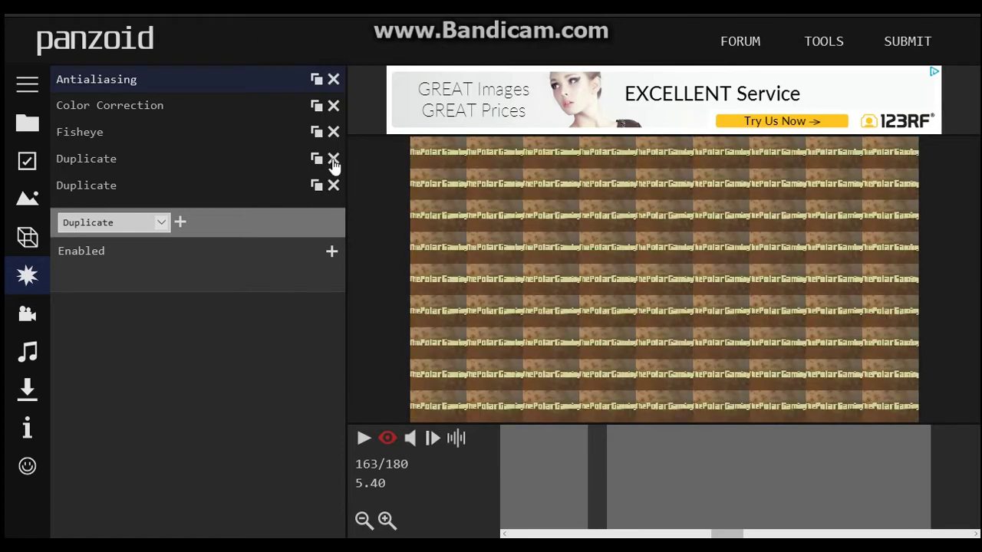
left_click(334, 162)
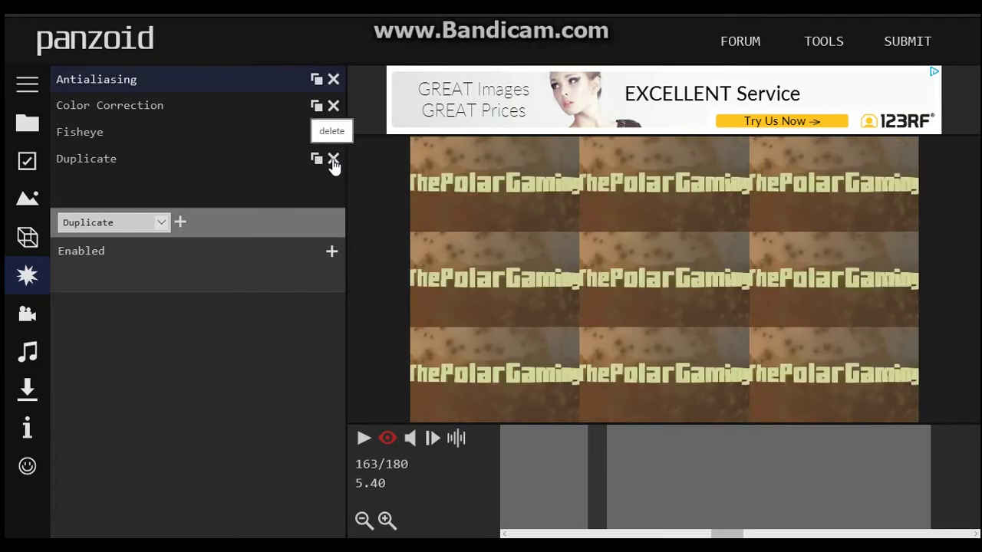
left_click(334, 161)
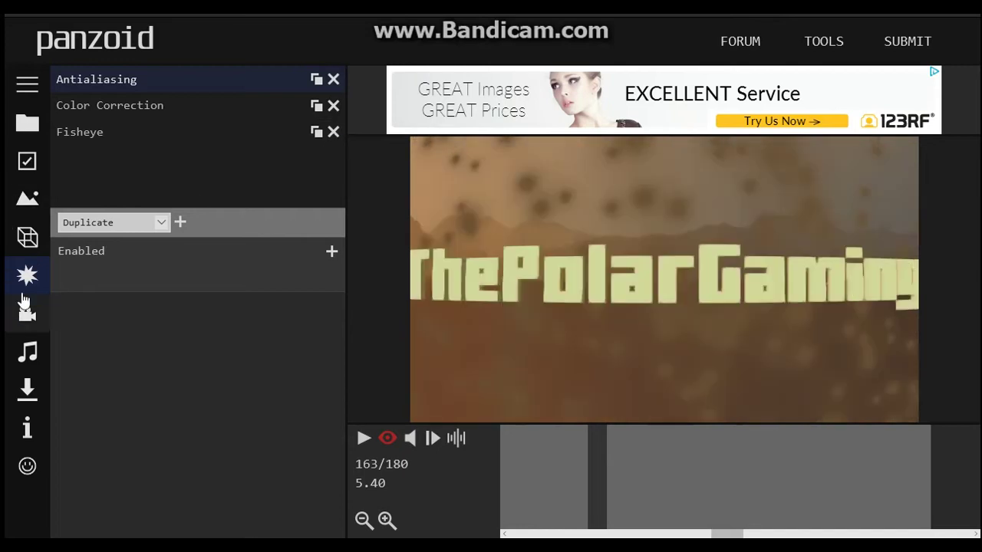
Step: Add a Color Correction effect, delete it again, and open the camera sequence settings
left_click(161, 224)
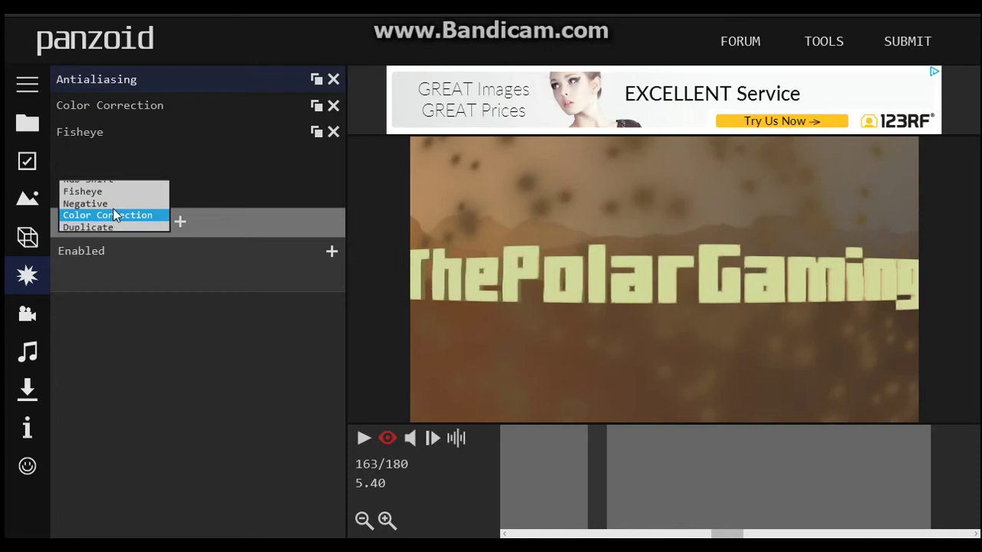
left_click(113, 212)
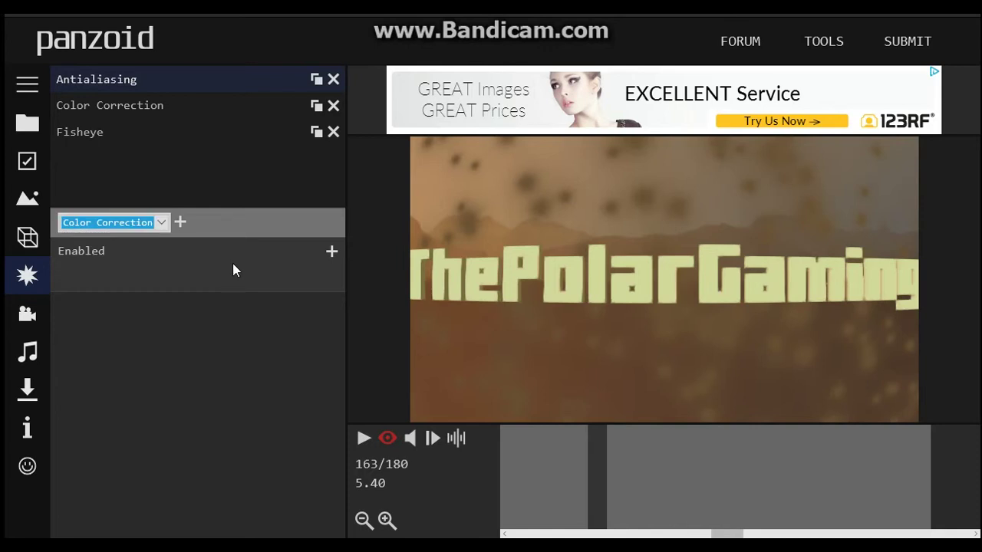
left_click(181, 222)
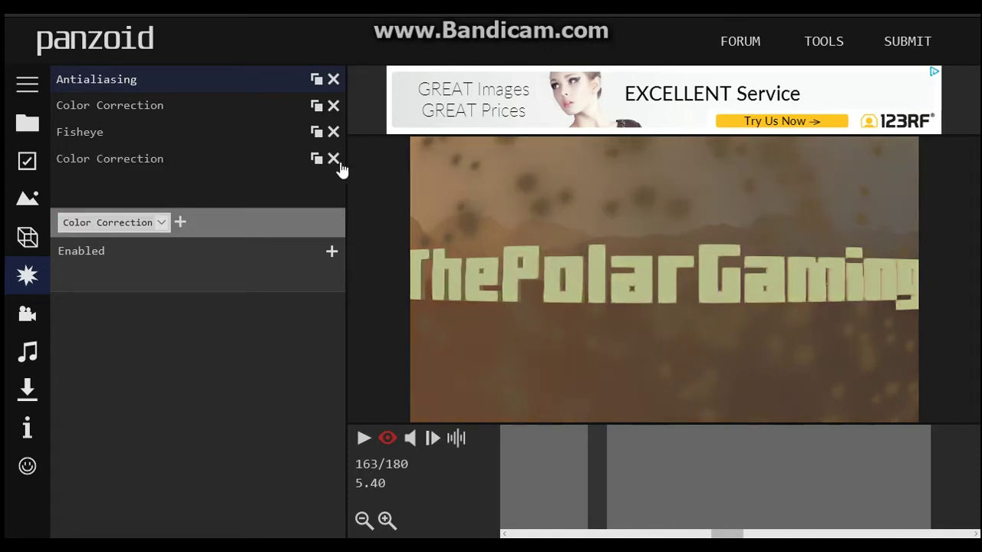
left_click(333, 159)
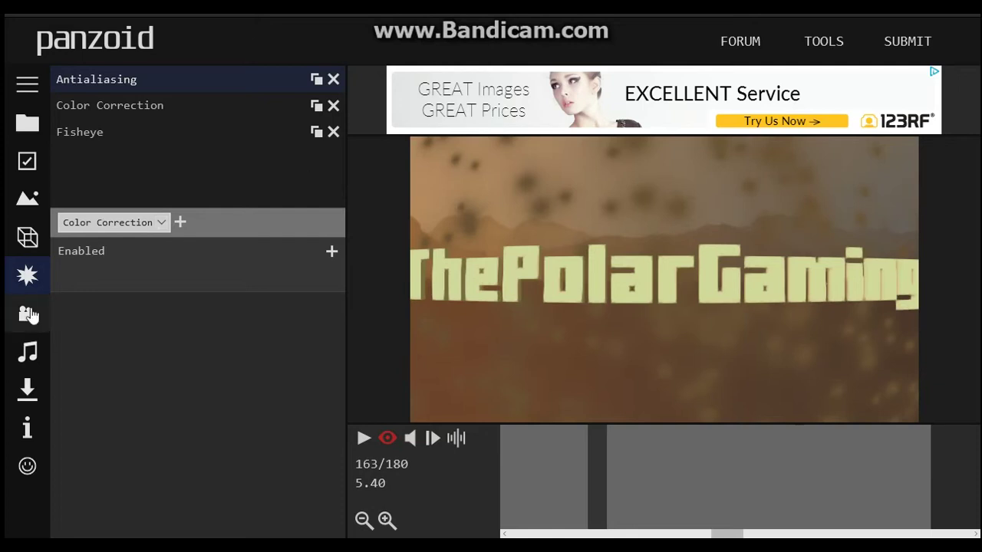
left_click(28, 314)
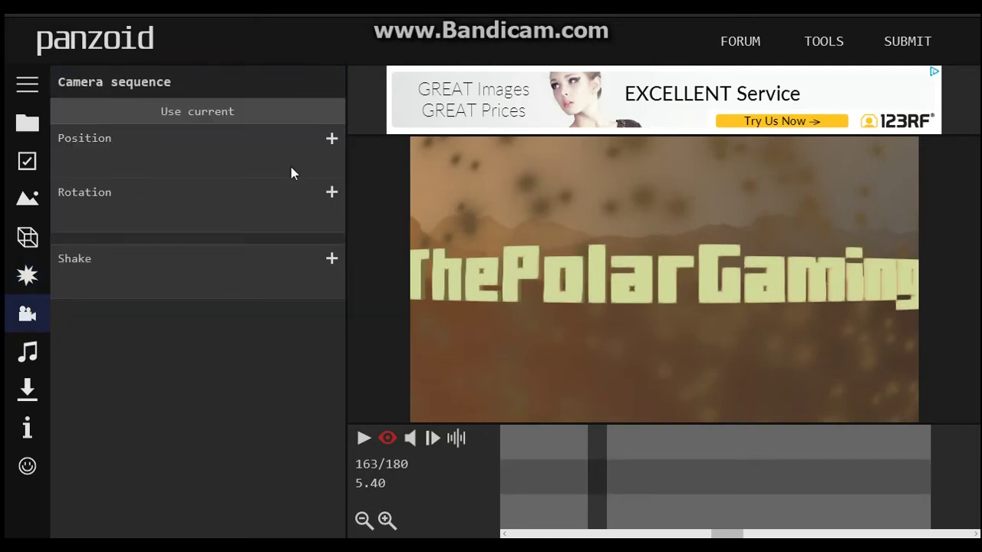
Step: Add and remove a Shake keyframe, then raise the audio start offset and preview it
left_click(332, 259)
left_click(333, 259)
left_click(29, 354)
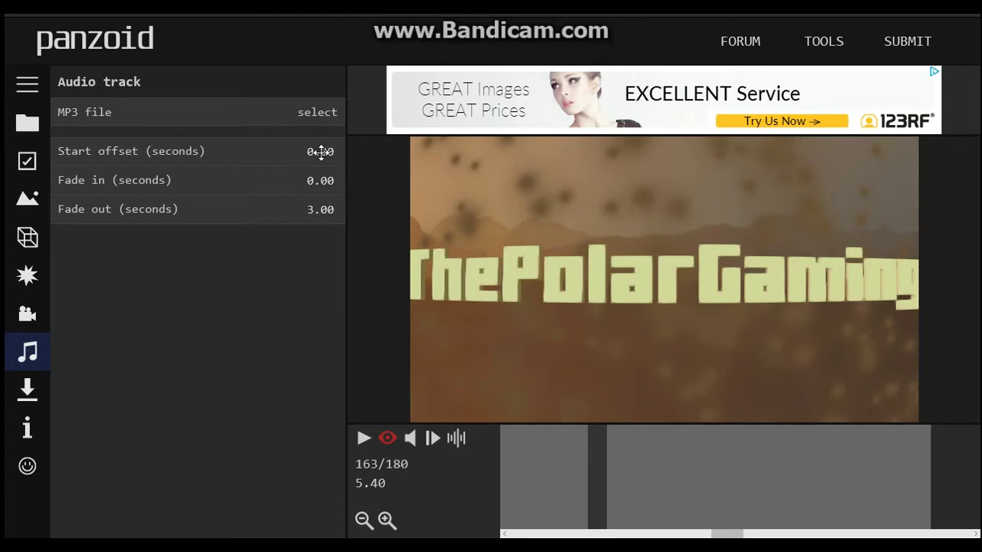
left_click_drag(321, 151, 399, 152)
left_click(364, 438)
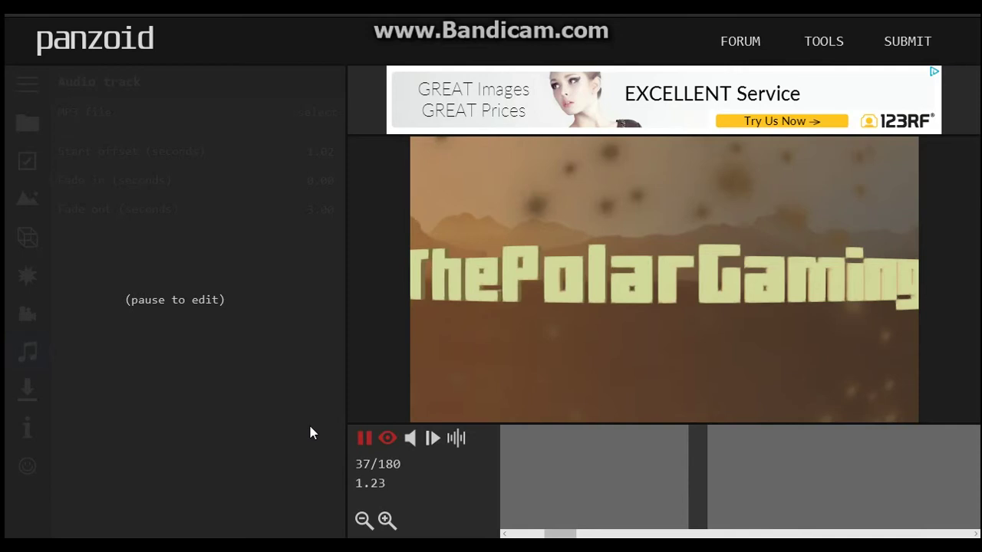
left_click(364, 438)
Step: Rewind to the first frame and play the clip with the offset audio
left_click_drag(595, 535, 517, 529)
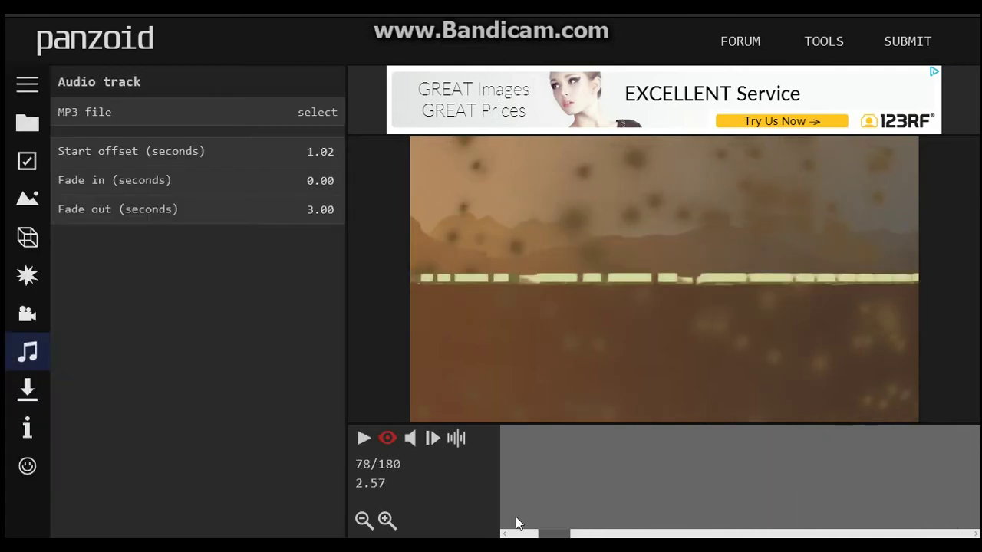
left_click(536, 465)
key("Left")
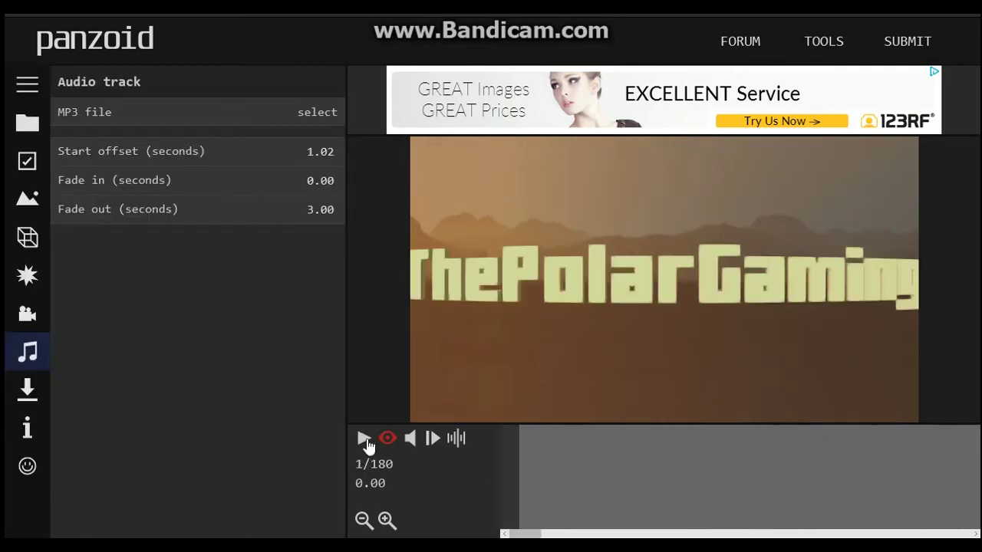
left_click(364, 438)
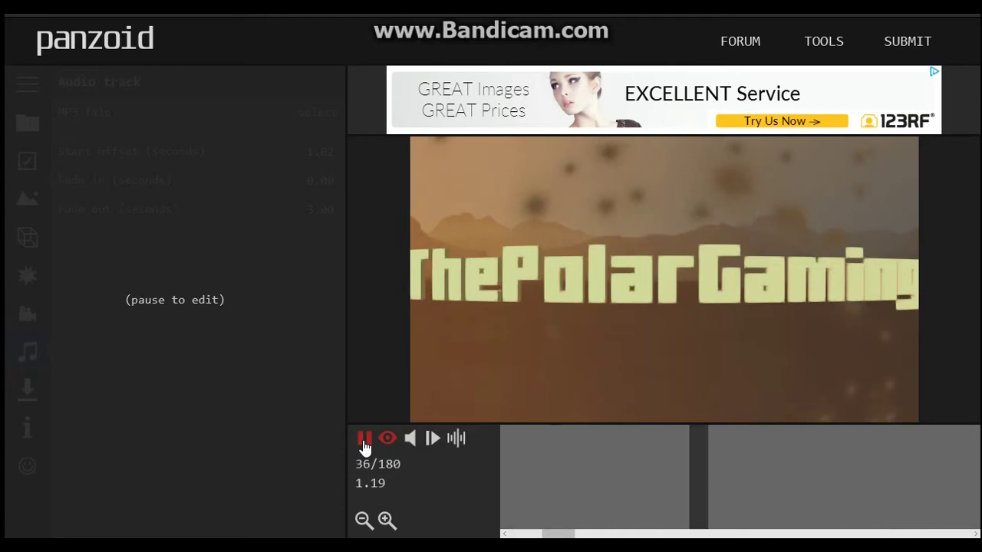
left_click(365, 439)
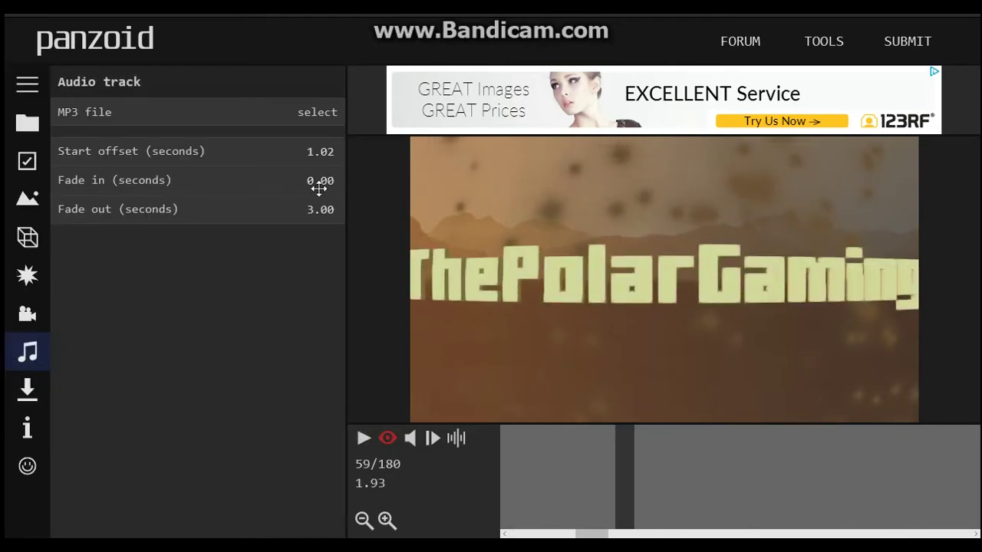
Step: Try a 3.33 s audio fade in, then reset fade in and start offset to 0.00
left_click_drag(384, 176, 577, 192)
left_click_drag(597, 535, 501, 535)
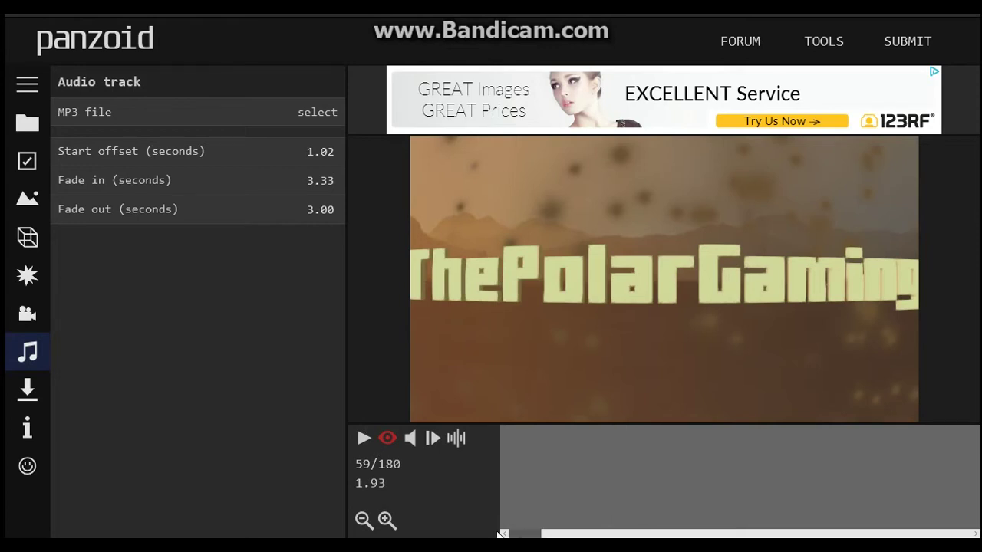
left_click(365, 441)
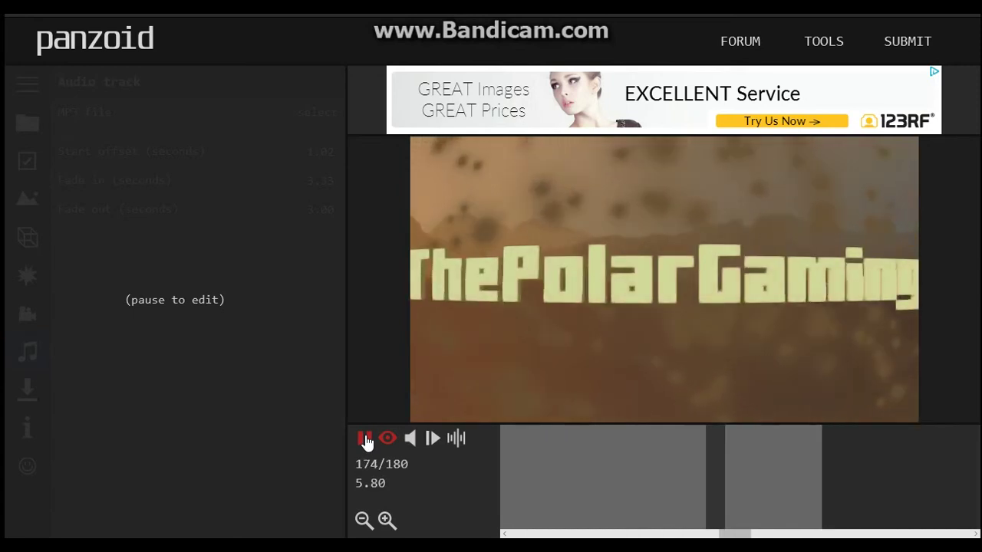
left_click(365, 440)
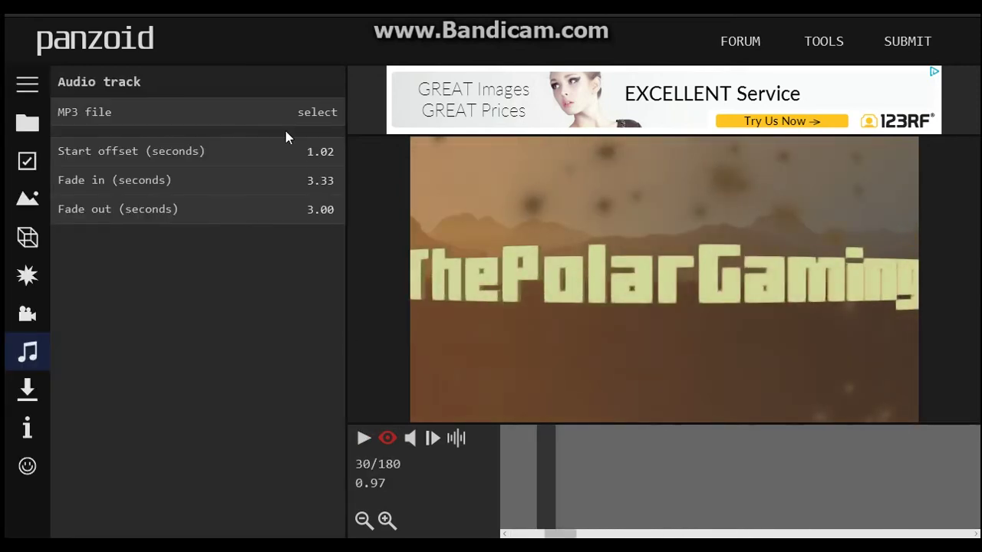
left_click_drag(315, 184, 66, 210)
left_click_drag(331, 150, 79, 145)
Step: In the video download settings, keep Balanced mode, 75mb frame buffer and 2 encoding threads
left_click(31, 395)
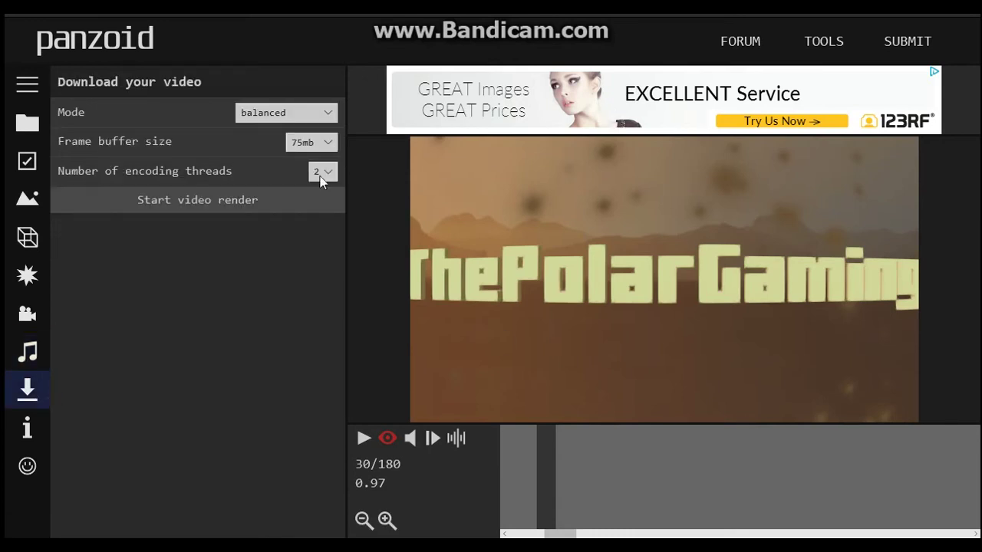
left_click(328, 115)
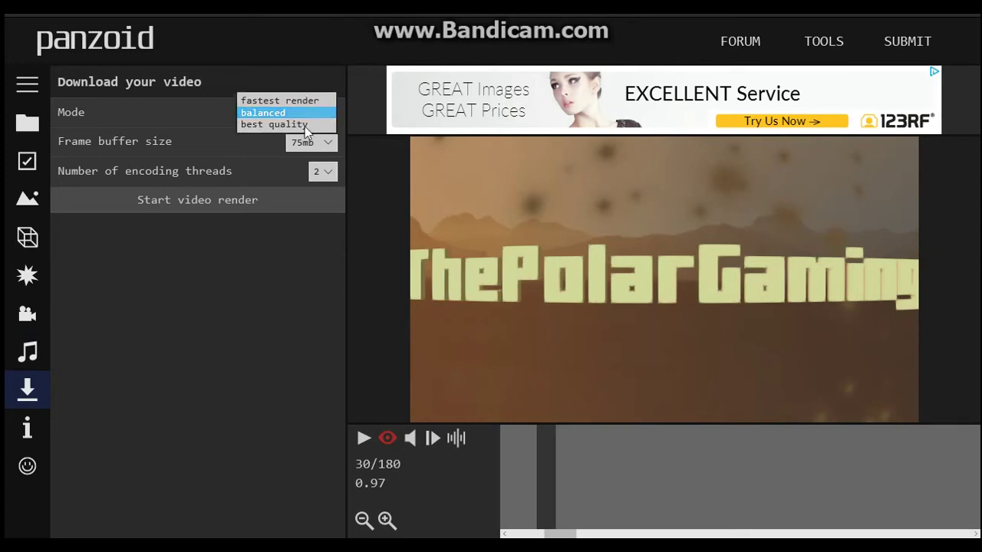
left_click(205, 137)
left_click(323, 143)
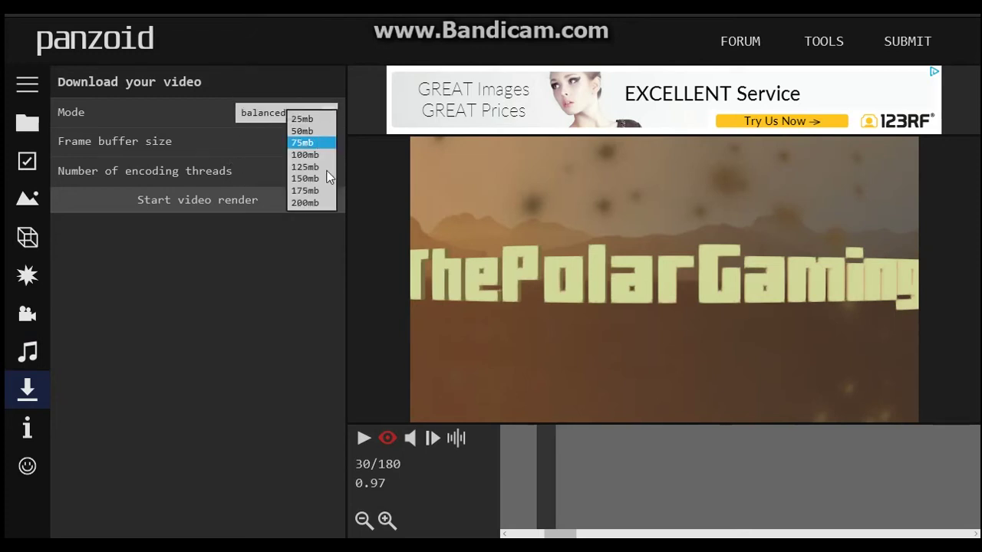
left_click(311, 212)
left_click(323, 171)
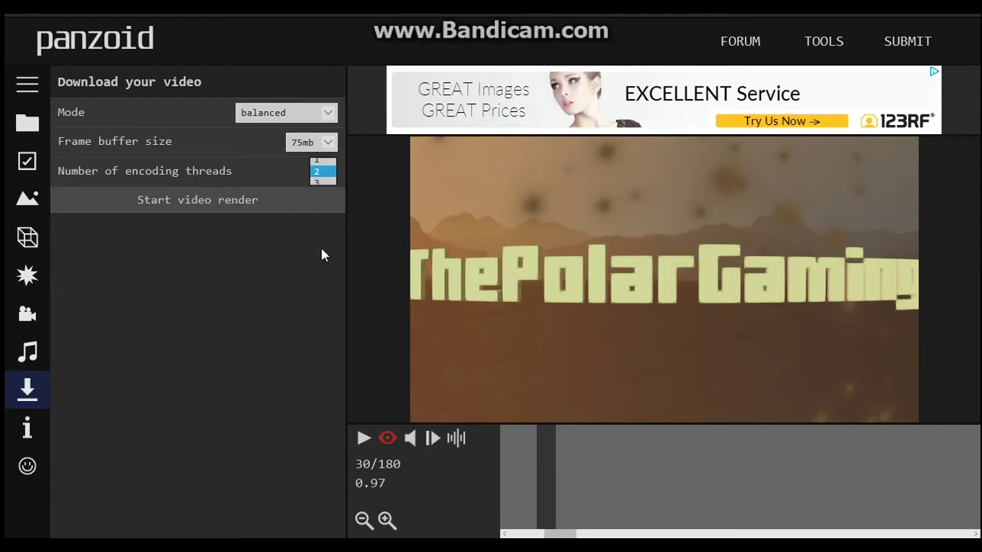
left_click(274, 381)
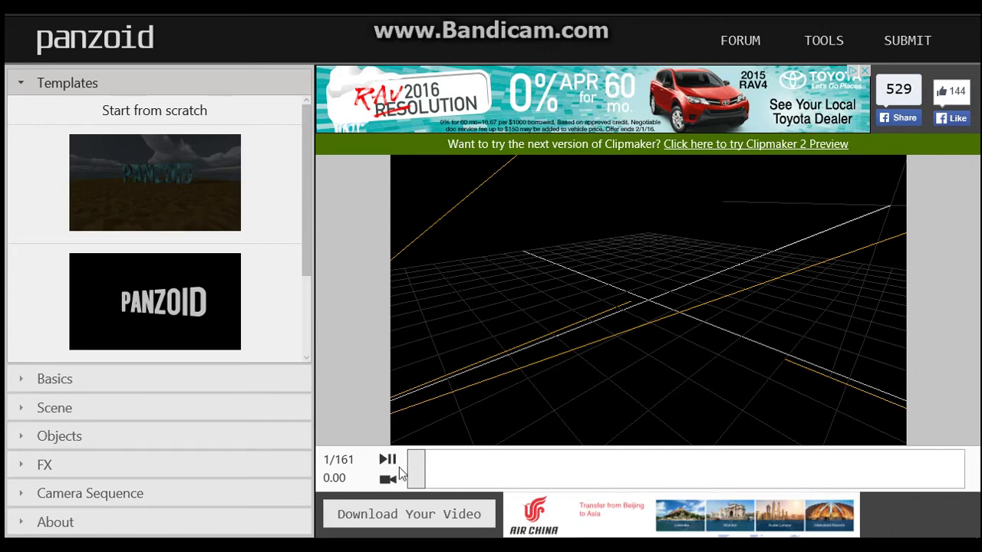
Step: Look around the templates list and load the PANZOID template
left_click_drag(603, 314, 726, 342)
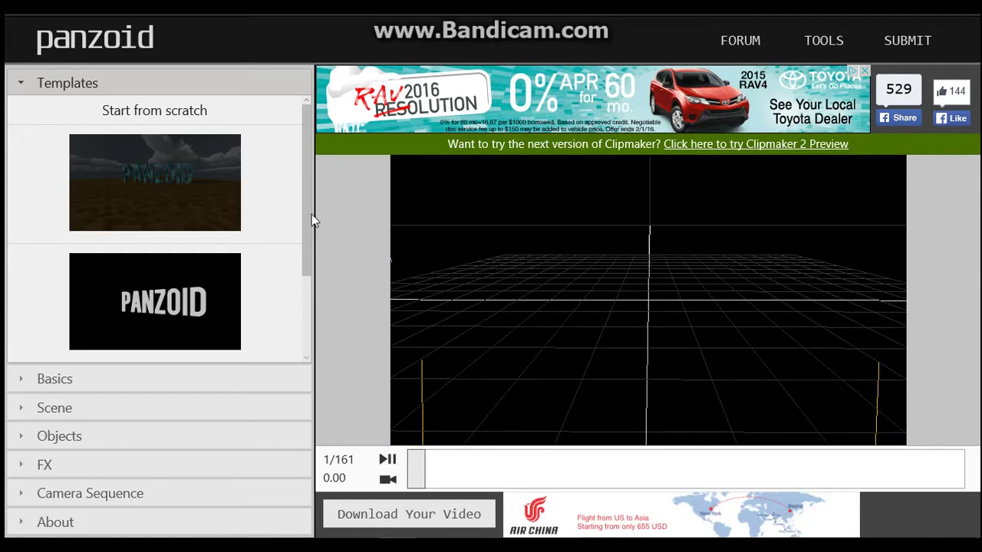
scroll(307, 223, "down", 2)
scroll(300, 210, "up", 1)
left_click_drag(300, 210, 313, 176)
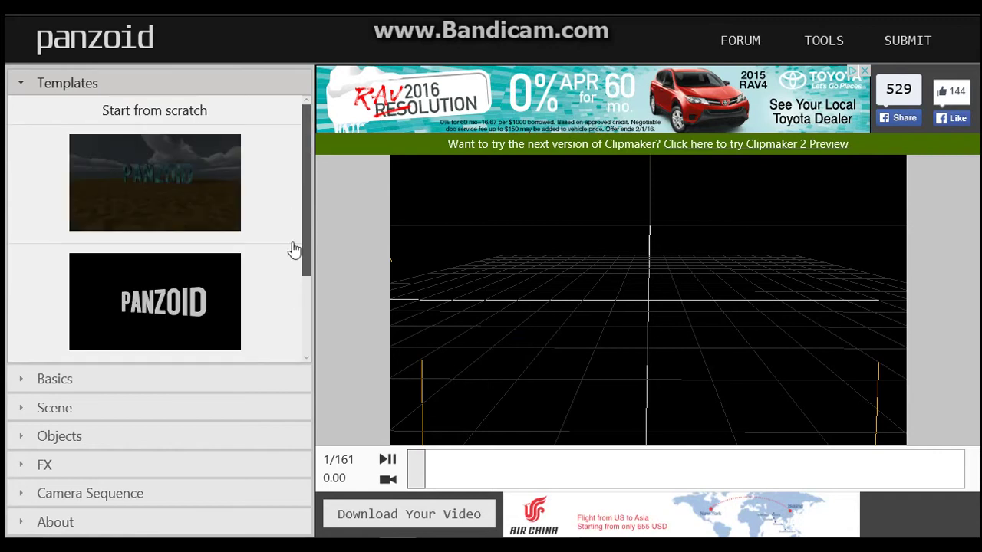
left_click_drag(303, 217, 120, 251)
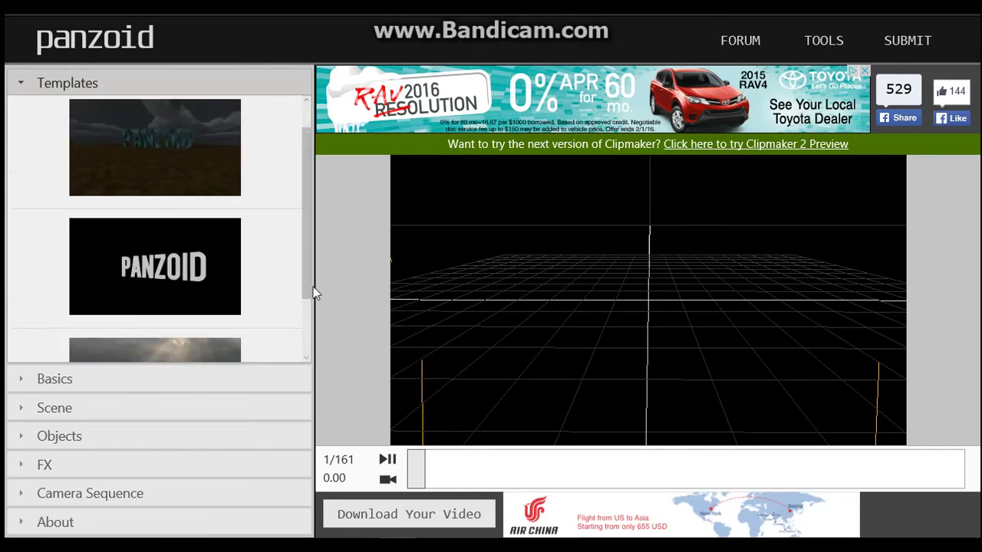
left_click(171, 283)
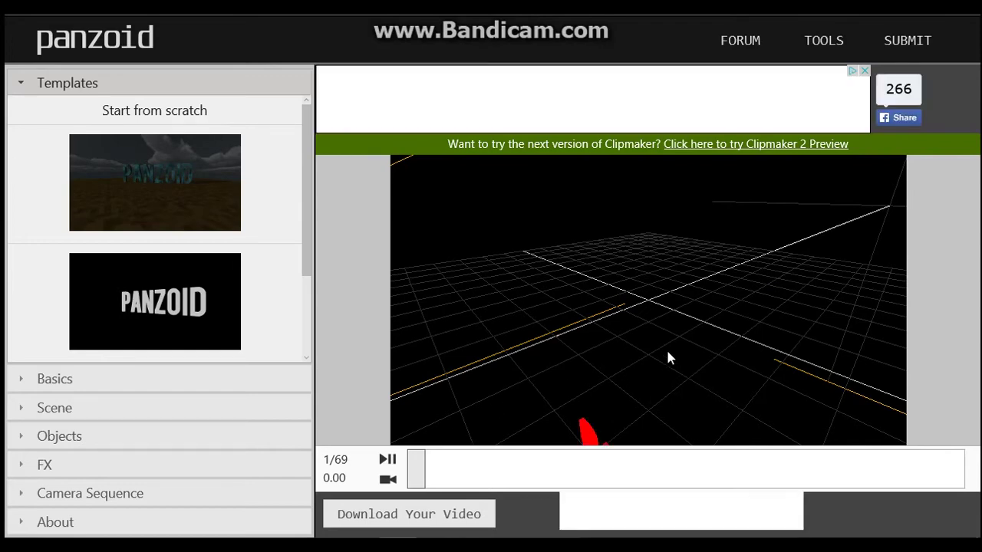
Step: Preview the template's animation from the camera view and bring up the Basics resolution choices
left_click_drag(668, 357, 408, 434)
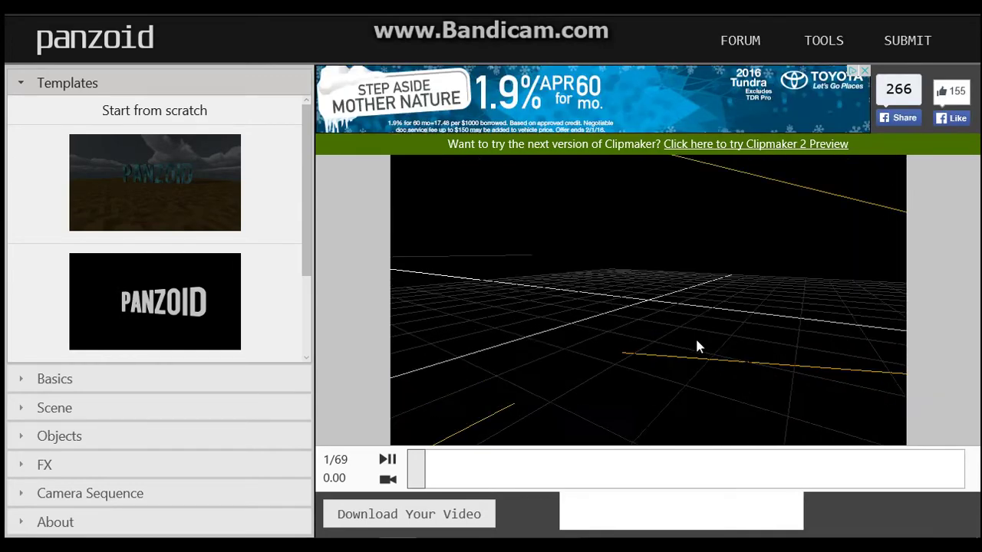
left_click(388, 479)
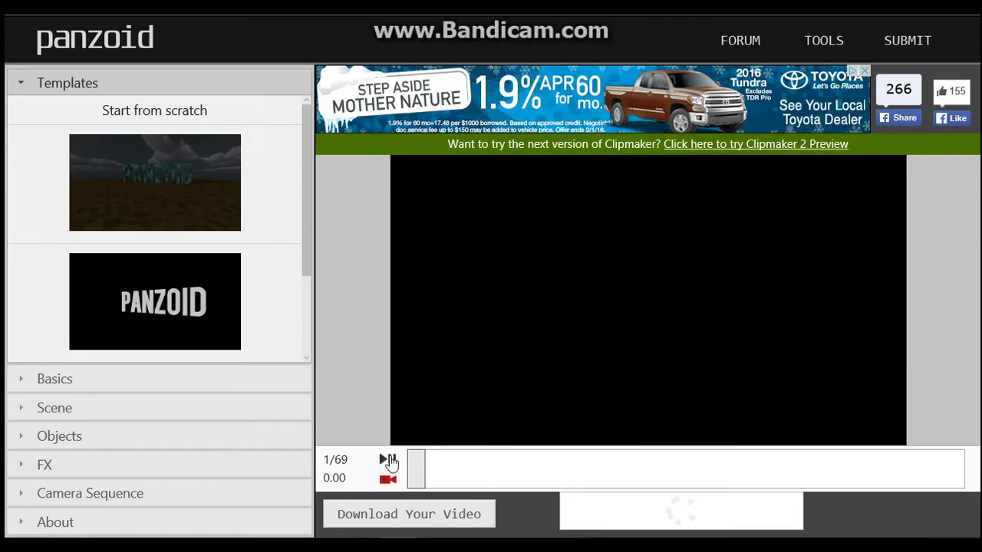
left_click(389, 460)
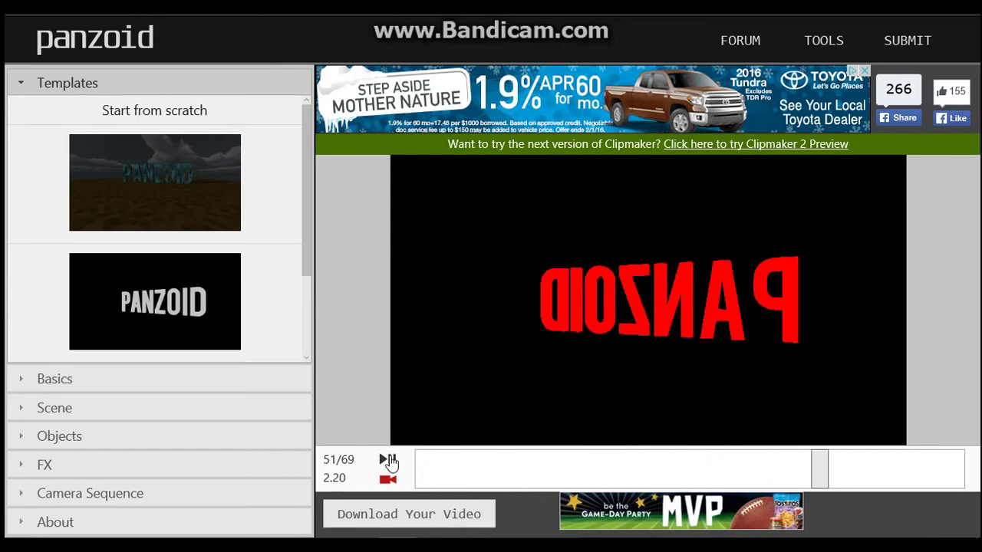
left_click(55, 379)
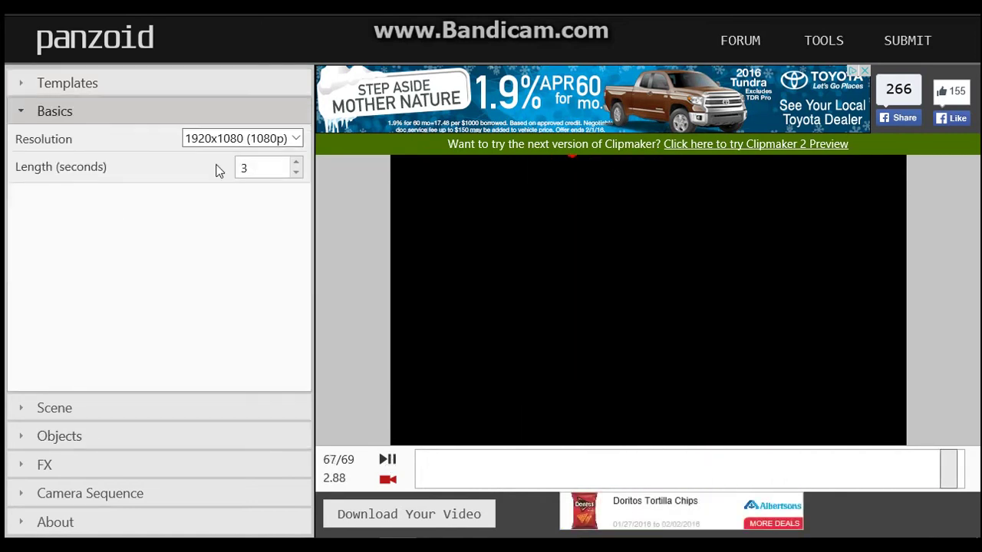
left_click(281, 143)
Step: Set resolution to 854x480 (480p), try a 10-second length, then shorten the clip to 3 seconds
left_click(230, 232)
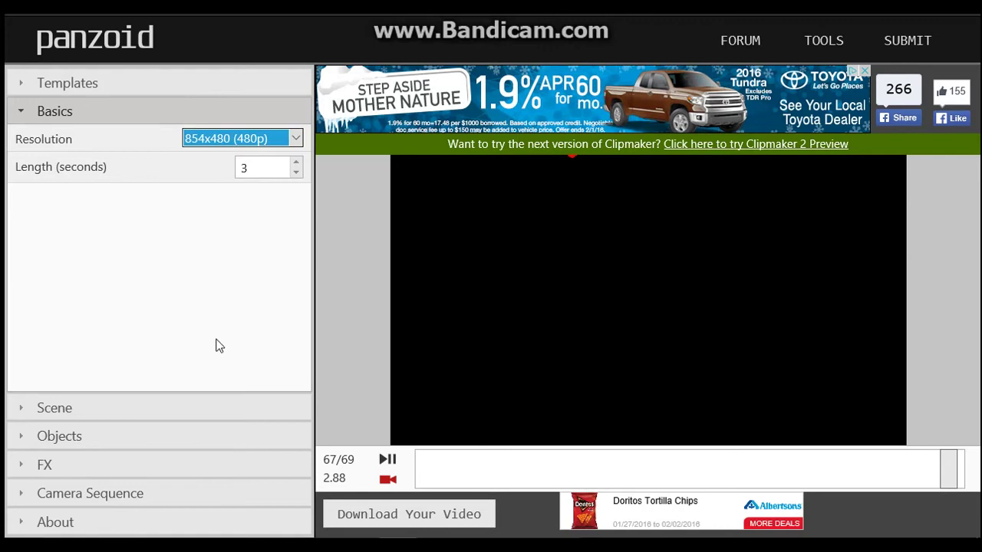
left_click(296, 163)
left_click(296, 163)
left_click(296, 163)
left_click(296, 163)
left_click(297, 163)
left_click(297, 163)
left_click(296, 164)
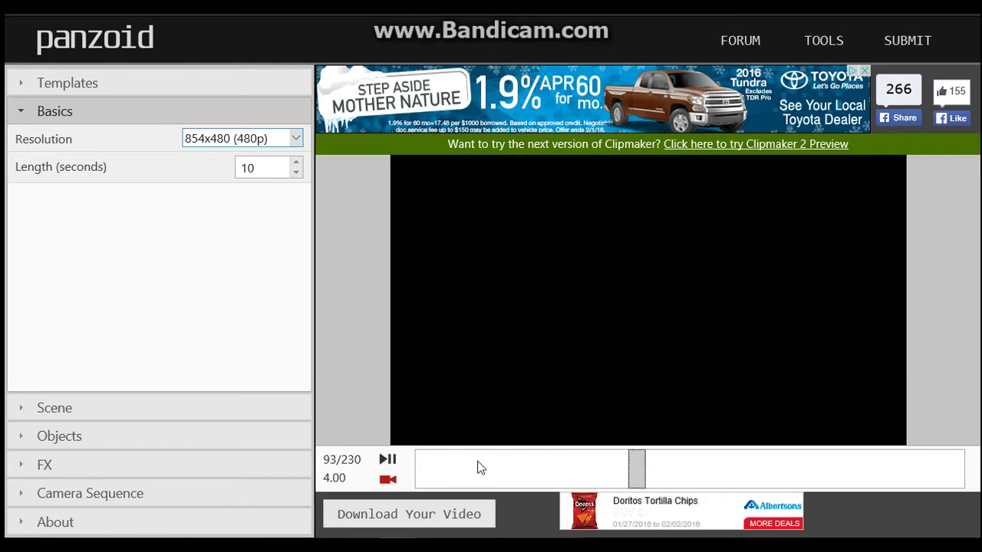
left_click(387, 460)
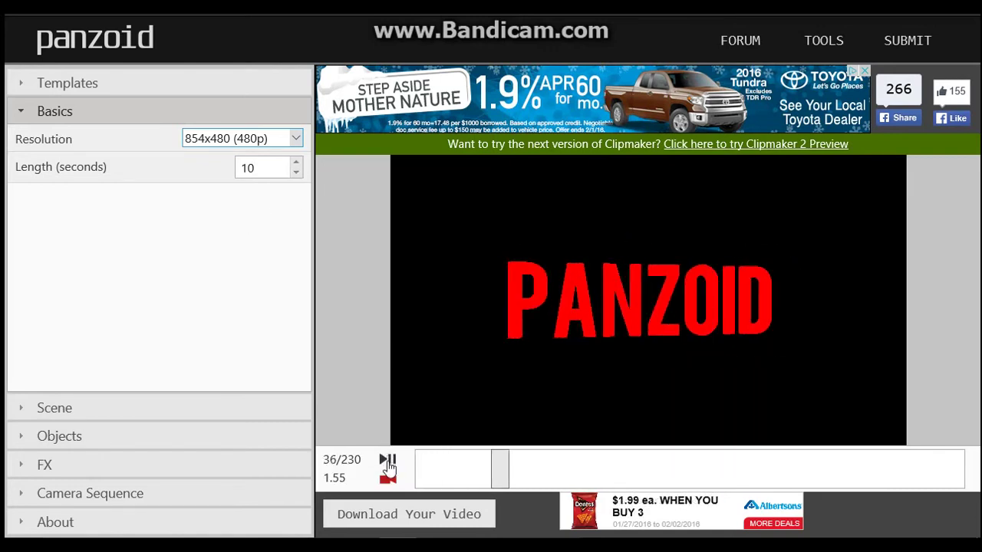
left_click(296, 173)
left_click(296, 173)
left_click(296, 173)
left_click(296, 174)
left_click(296, 173)
left_click(296, 174)
left_click(297, 173)
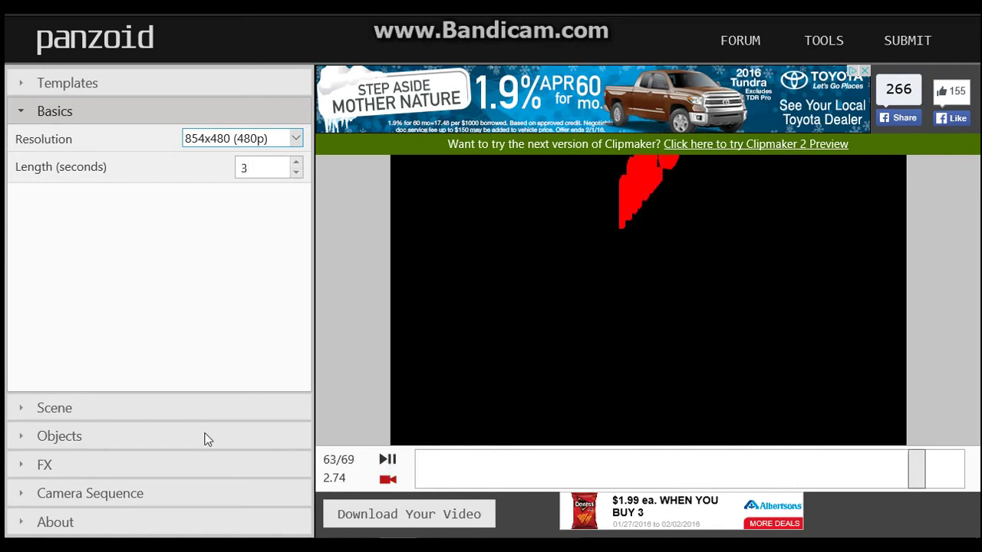
Step: Switch the scene to 3D Outdoor and set its sky to sunset after trying full moon
left_click(73, 414)
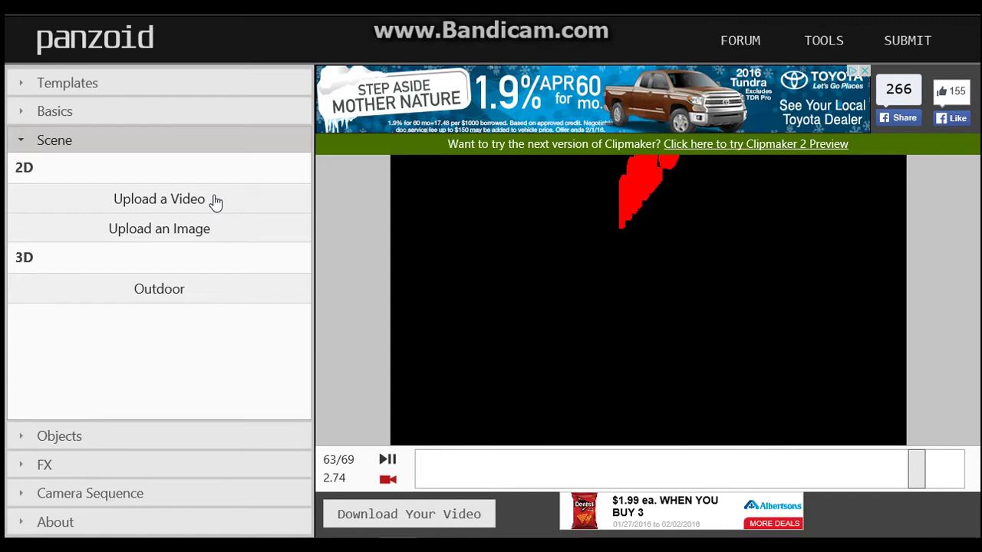
left_click(189, 295)
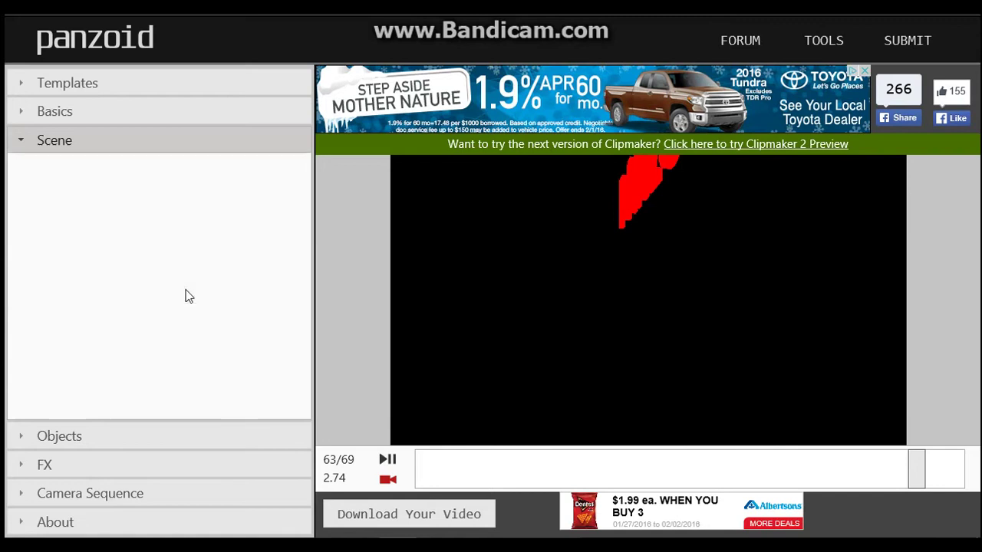
left_click(273, 225)
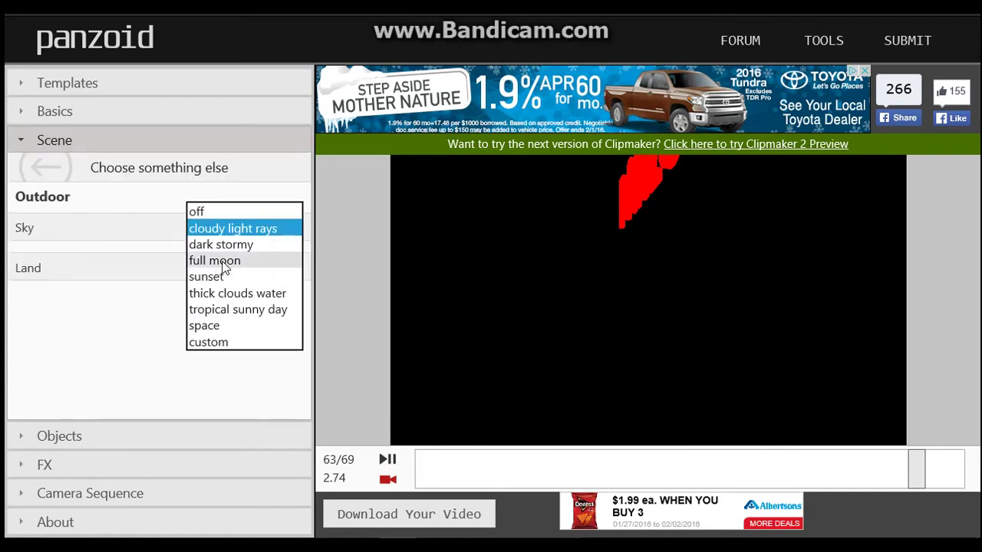
left_click(224, 261)
left_click(290, 266)
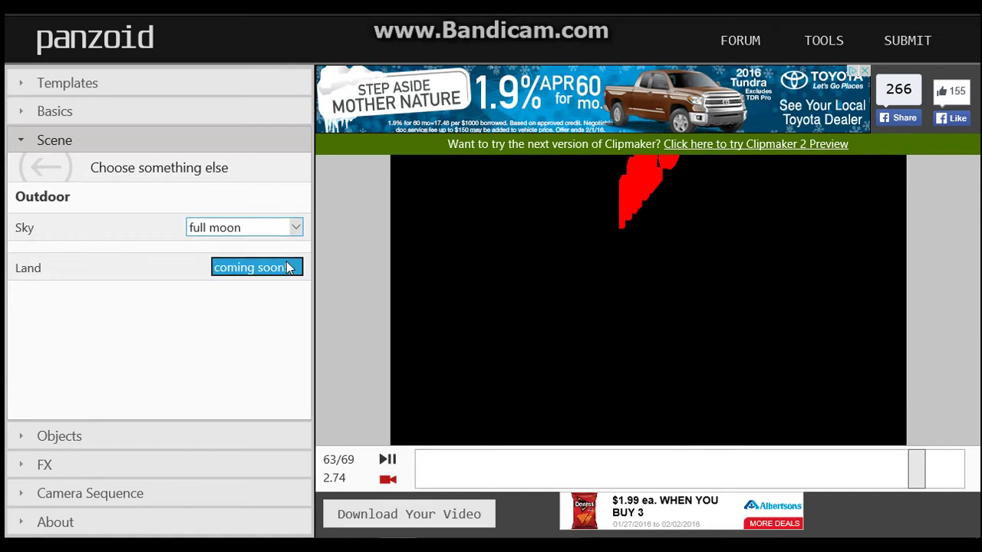
left_click(292, 227)
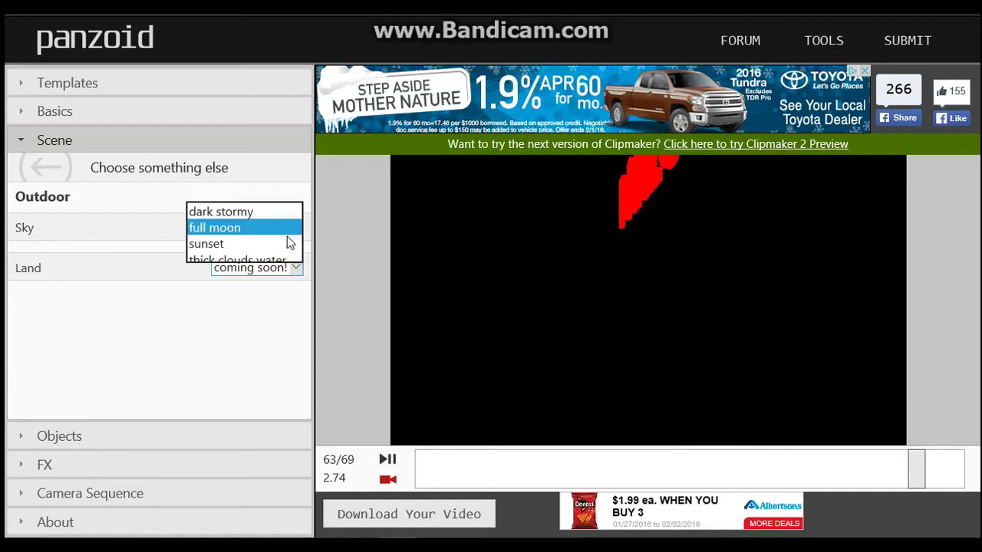
left_click(246, 241)
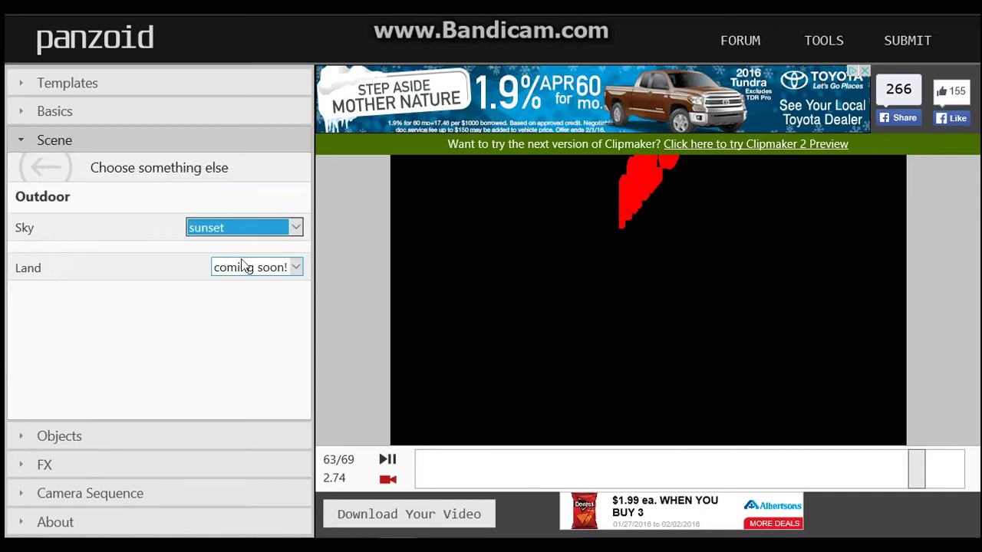
left_click(125, 443)
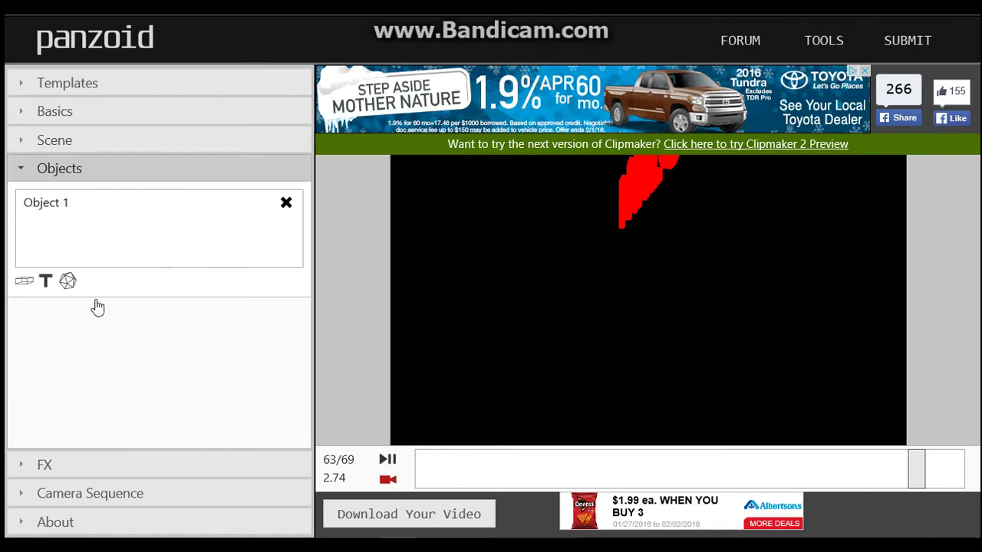
Step: Replace Object 1's 3D text 'panzoid' with the channel name
left_click(75, 204)
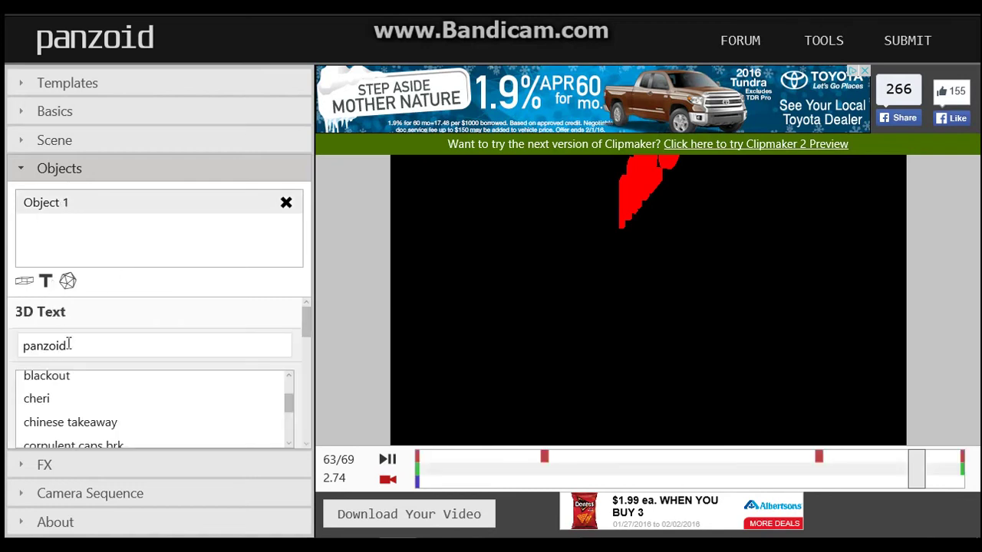
left_click(93, 349)
key("BackSpace")
key("BackSpace")
key("BackSpace")
key("BackSpace")
key("BackSpace")
key("BackSpace")
key("BackSpace")
type("ThePolarGaming")
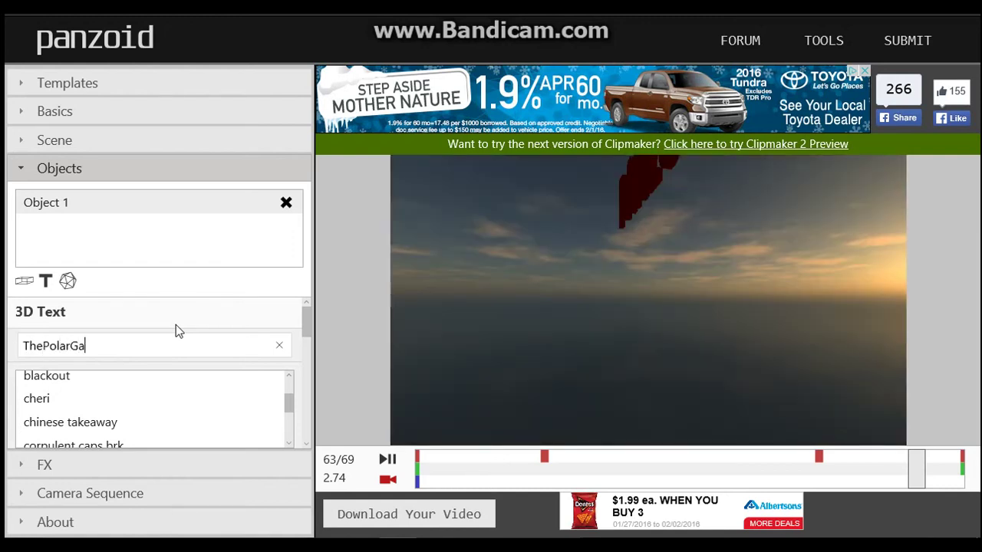
Step: Change the Outdoor scene's sky from sunset to space
left_click(73, 138)
left_click(297, 228)
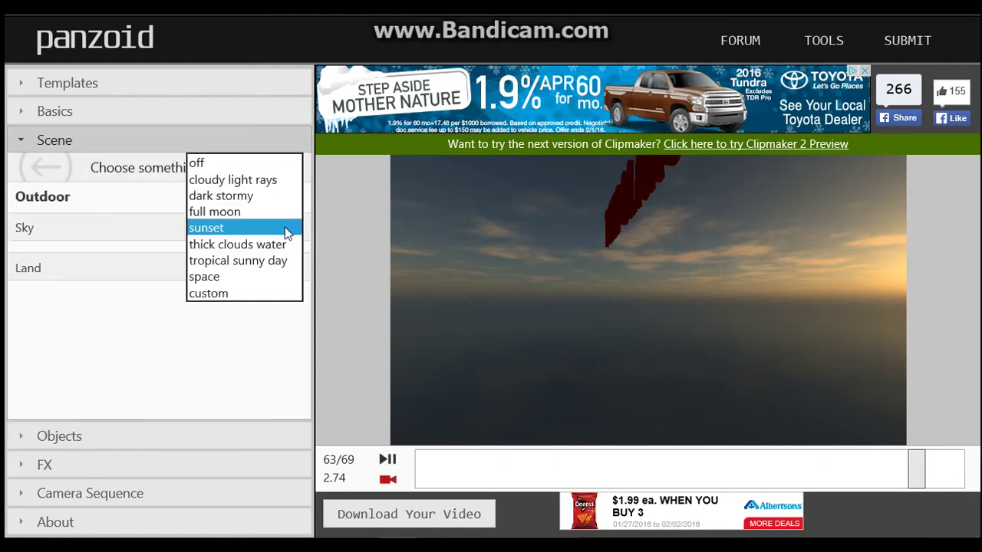
left_click(248, 280)
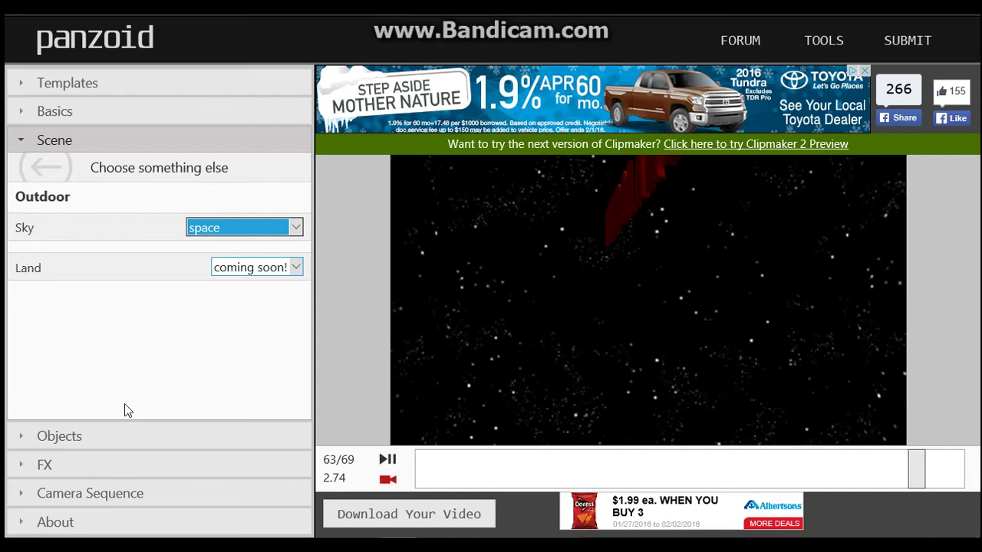
left_click(87, 435)
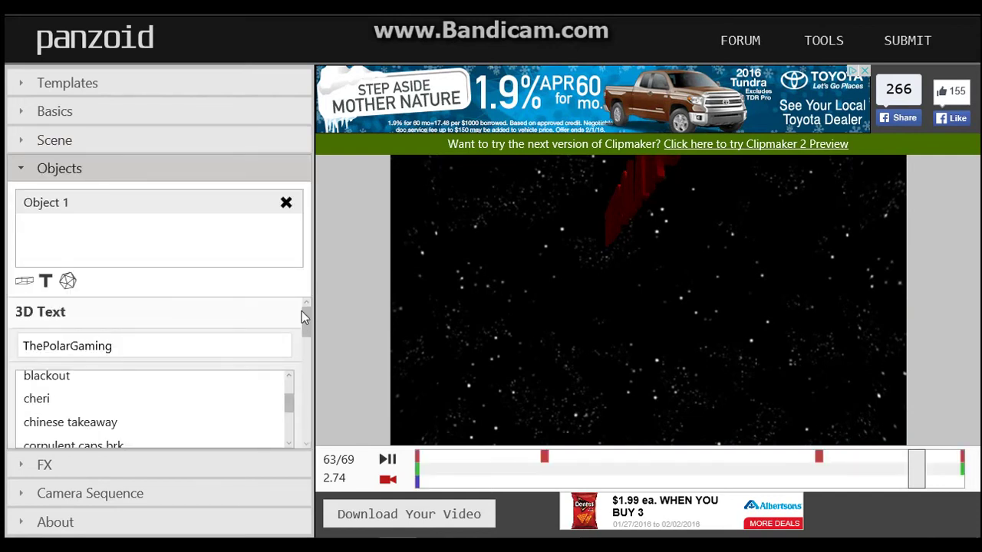
left_click_drag(305, 330, 319, 357)
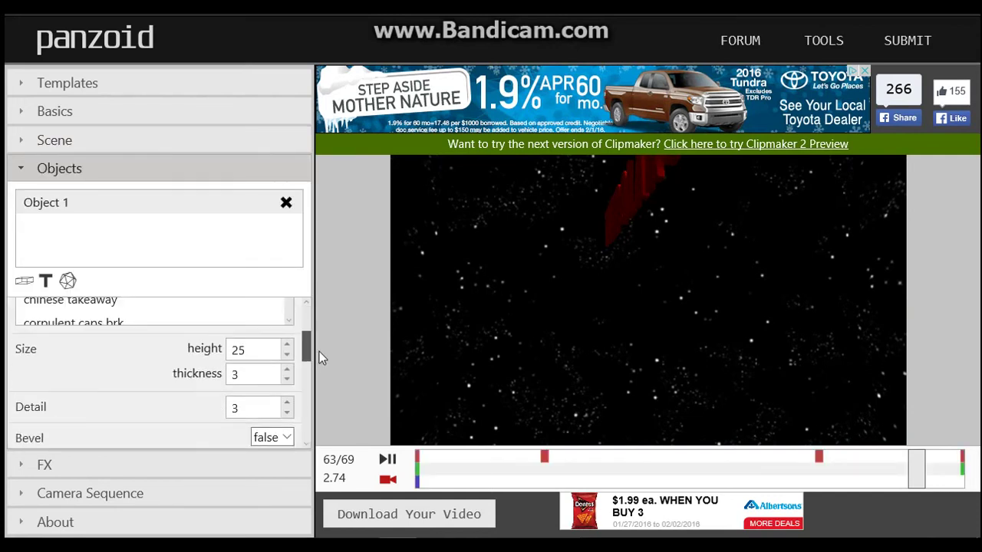
Step: Lower the 3D text height from 25 to 18 and replay the preview from the first frame
left_click(387, 461)
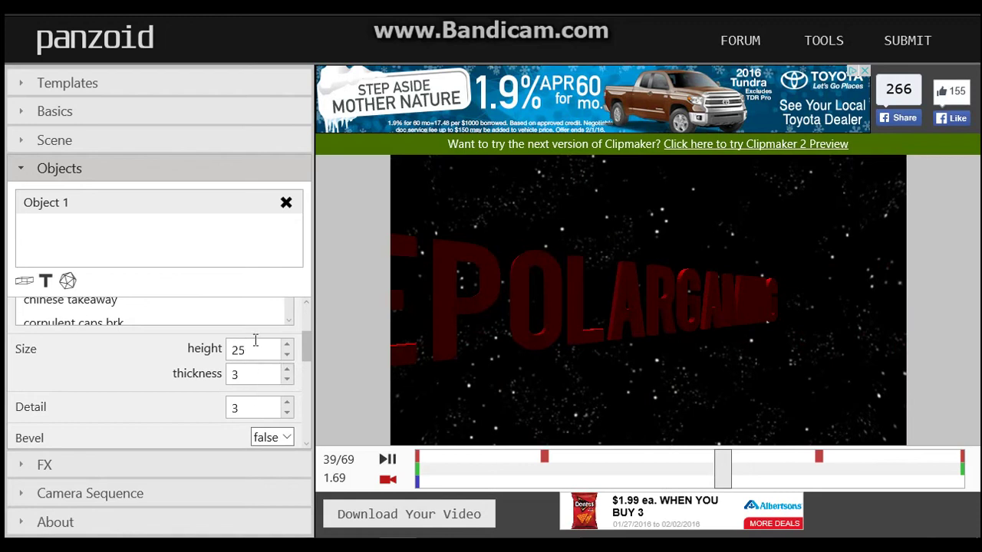
left_click(288, 356)
left_click(288, 356)
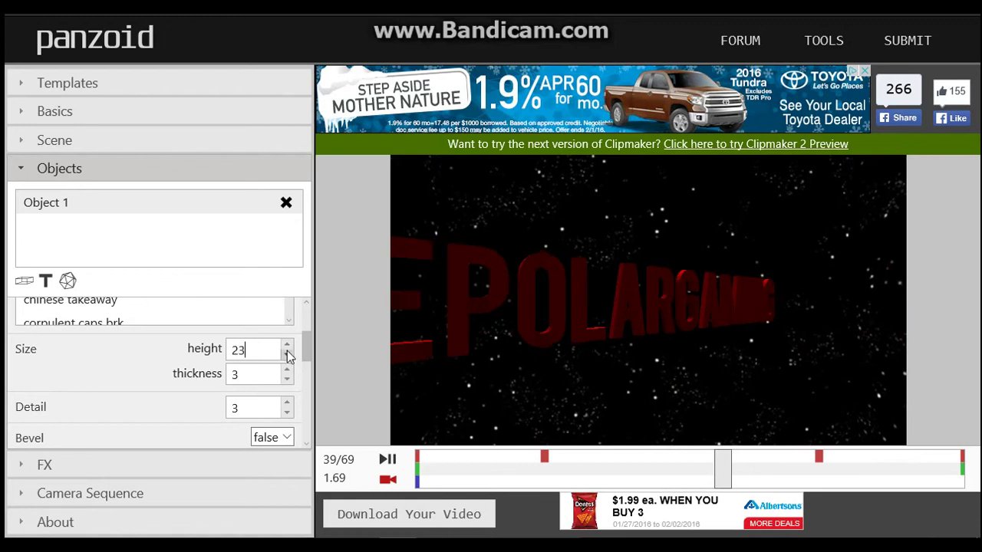
left_click(288, 356)
left_click(287, 356)
left_click(288, 356)
left_click(288, 356)
left_click(287, 356)
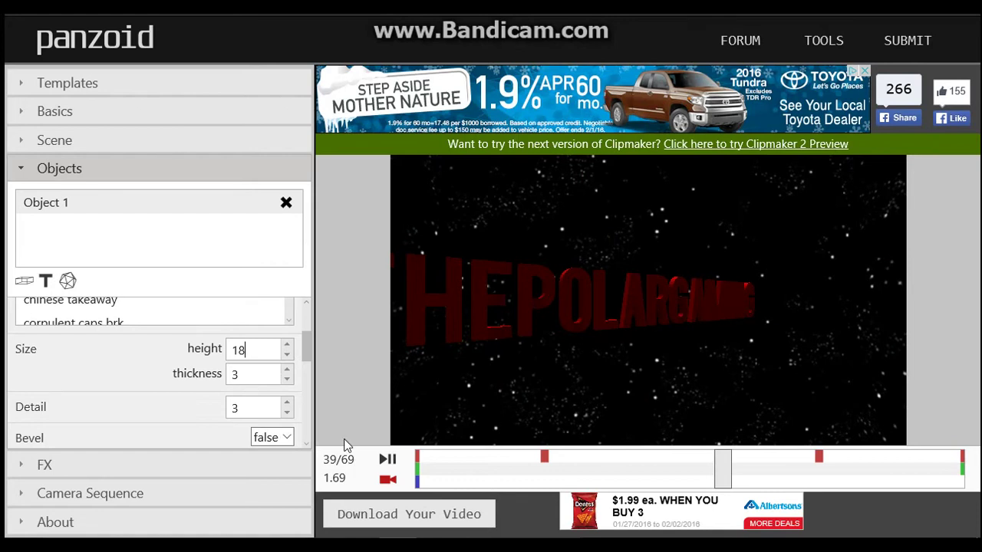
left_click(387, 462)
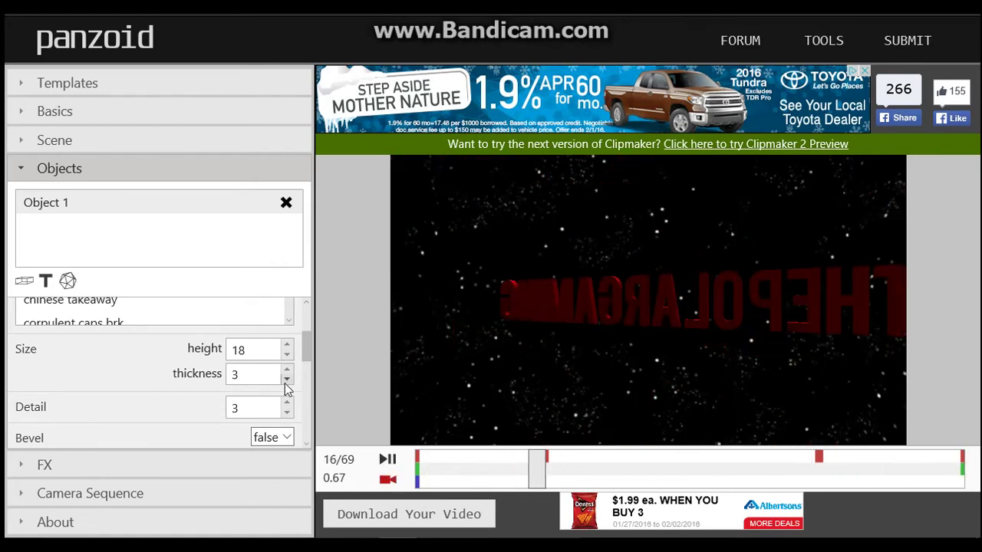
scroll(212, 410, "down", 2)
scroll(247, 390, "down", 4)
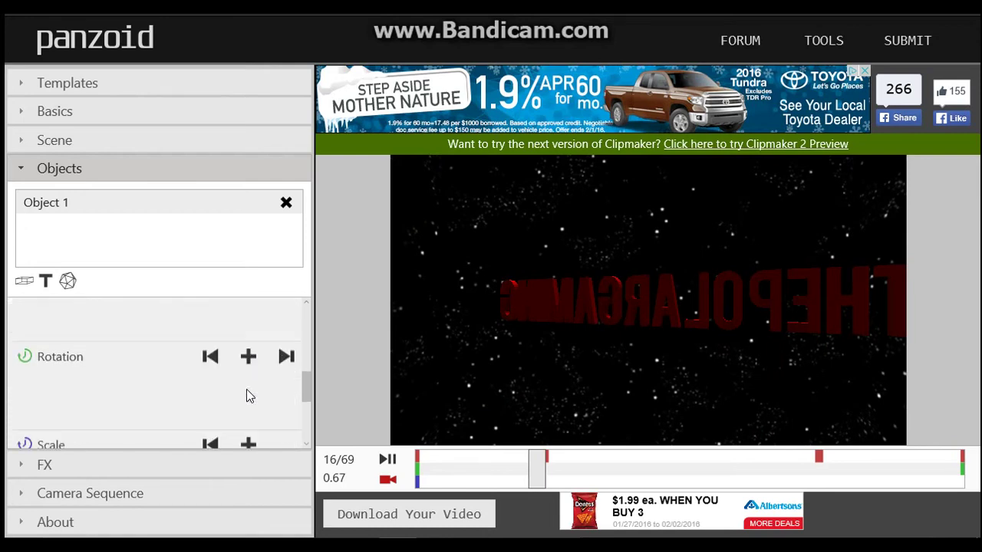
scroll(247, 392, "down", 2)
left_click(212, 387)
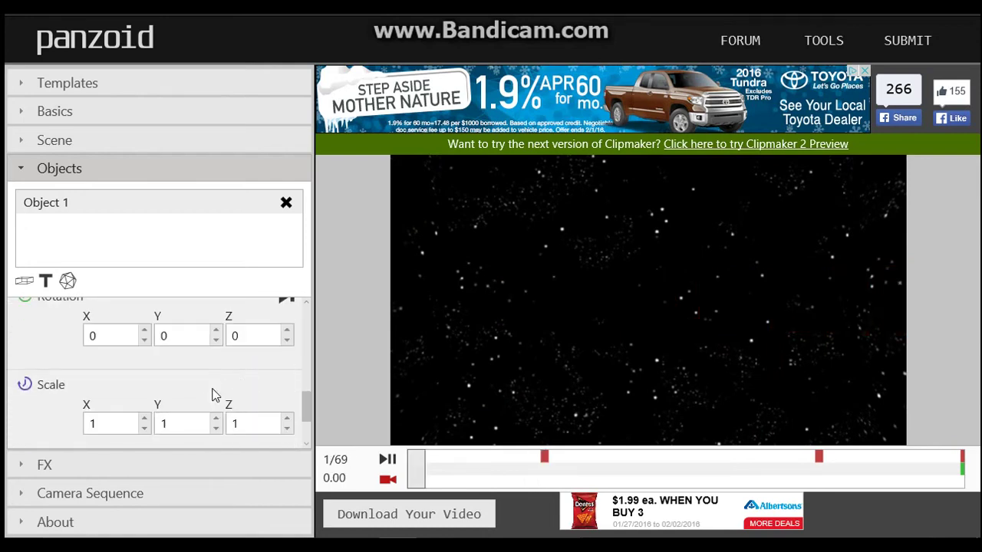
scroll(200, 399, "down", 3)
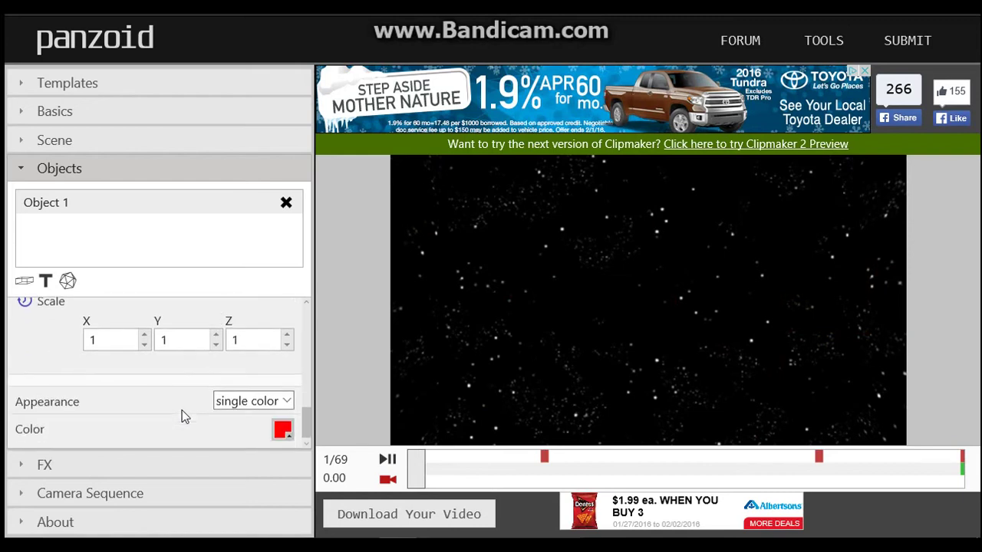
Step: Try a texture appearance, then give the 3D text a pixelated appearance
left_click(244, 402)
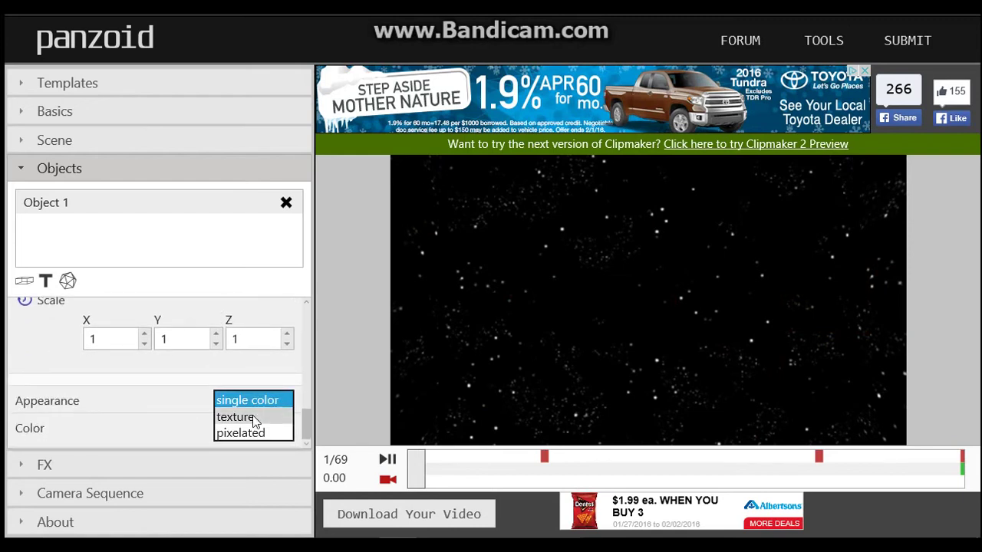
left_click(260, 416)
left_click(388, 461)
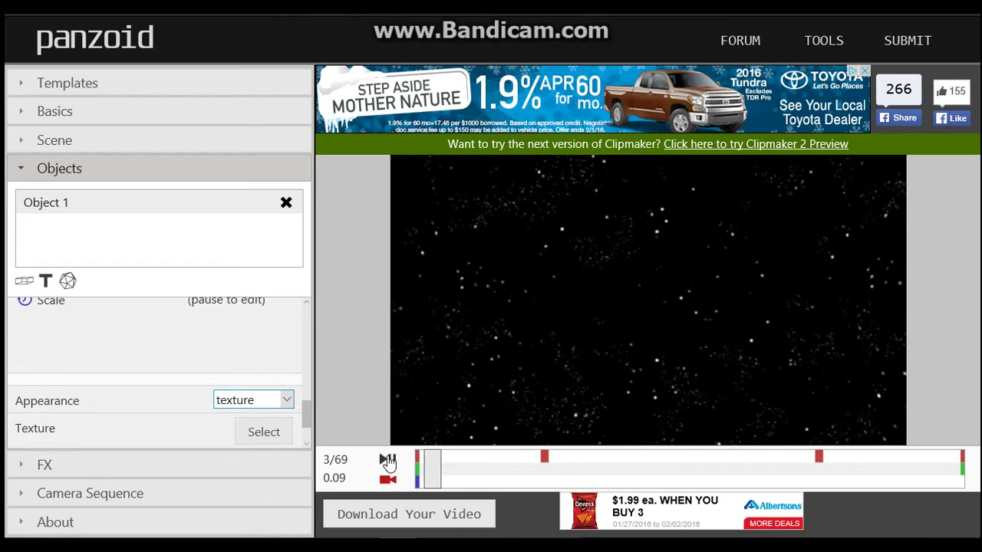
left_click(387, 461)
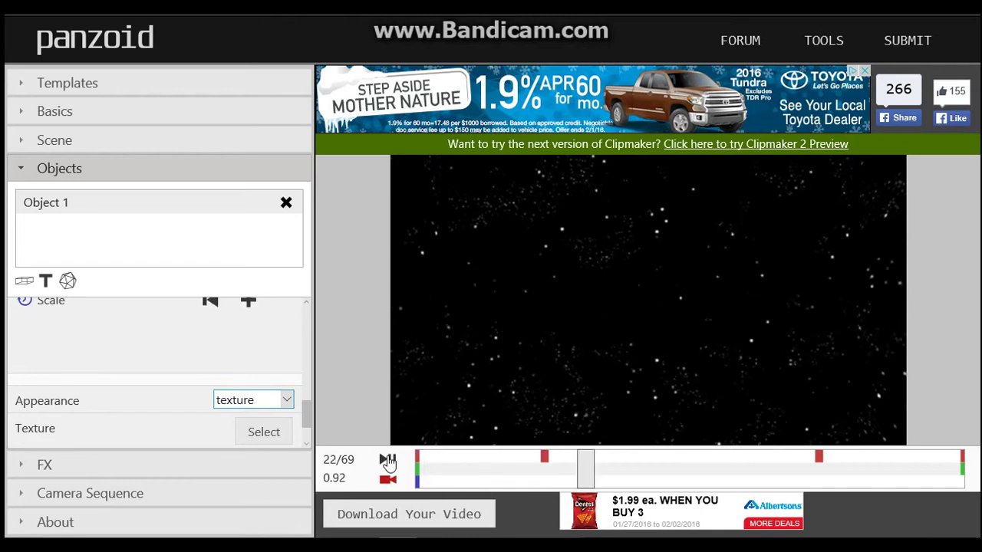
left_click(270, 401)
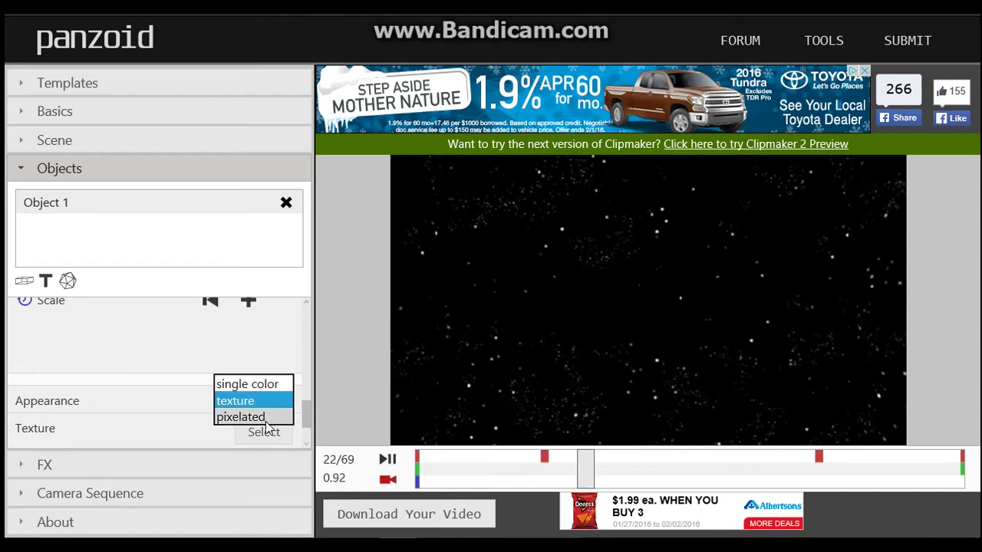
left_click(257, 417)
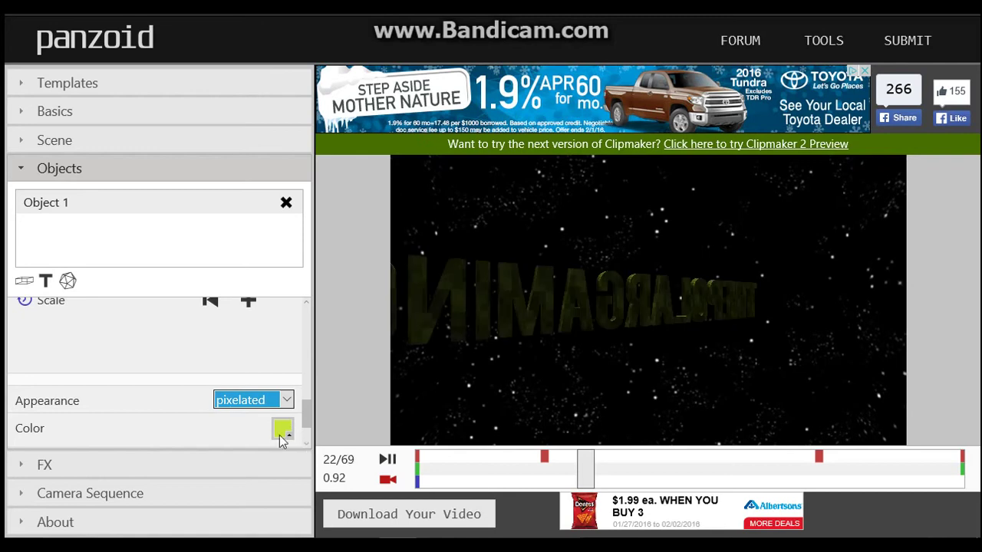
Step: Recolour the text to a pale, near-white shade and preview it
left_click(284, 429)
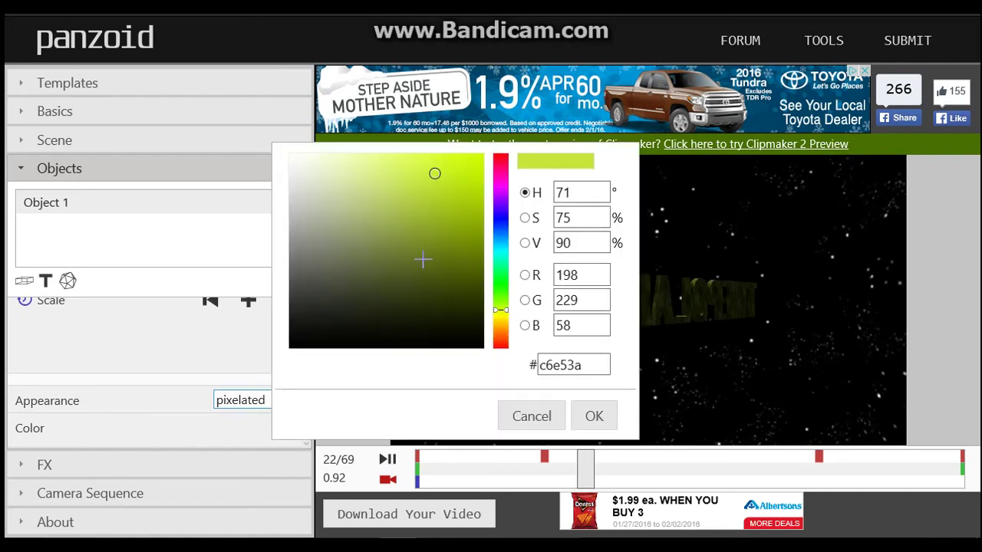
left_click(468, 179)
mouse_move(497, 265)
left_mouse_down()
mouse_move(499, 316)
mouse_move(478, 158)
mouse_move(368, 176)
mouse_move(399, 261)
mouse_move(437, 230)
mouse_move(445, 202)
left_mouse_up()
left_click(499, 290)
left_click_drag(423, 238, 292, 159)
left_click(585, 423)
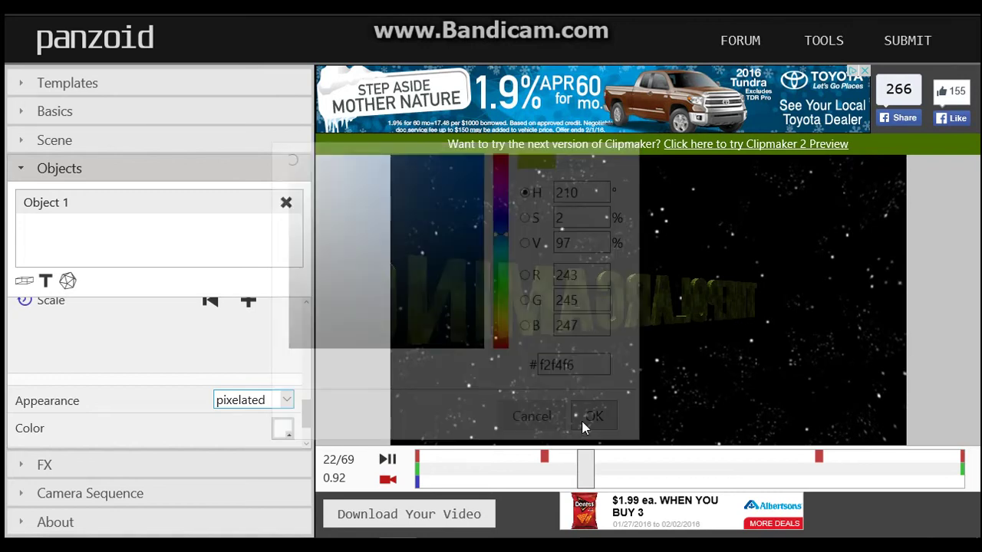
left_click(387, 459)
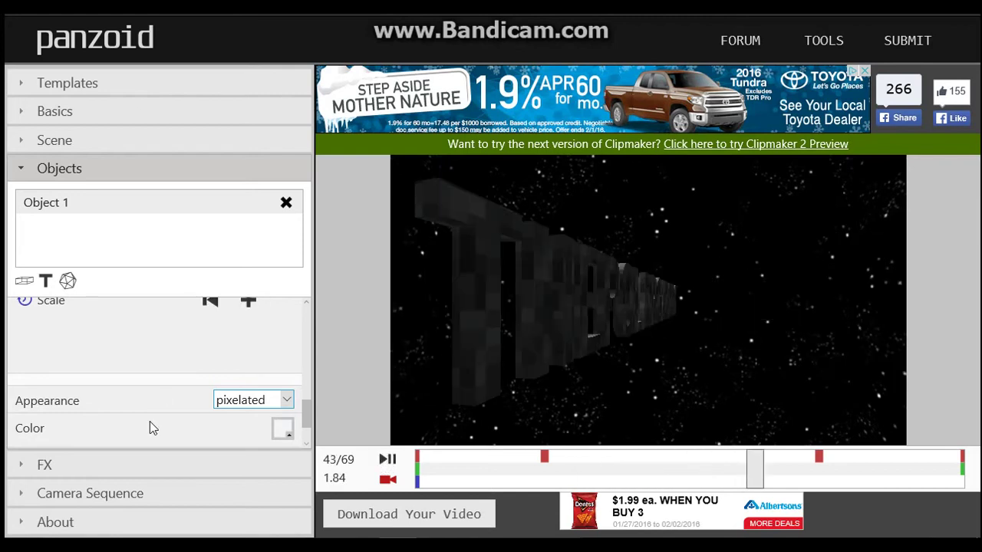
Step: Adjust the pixel size to 1 and the seed to 4.5
scroll(172, 421, "down", 2)
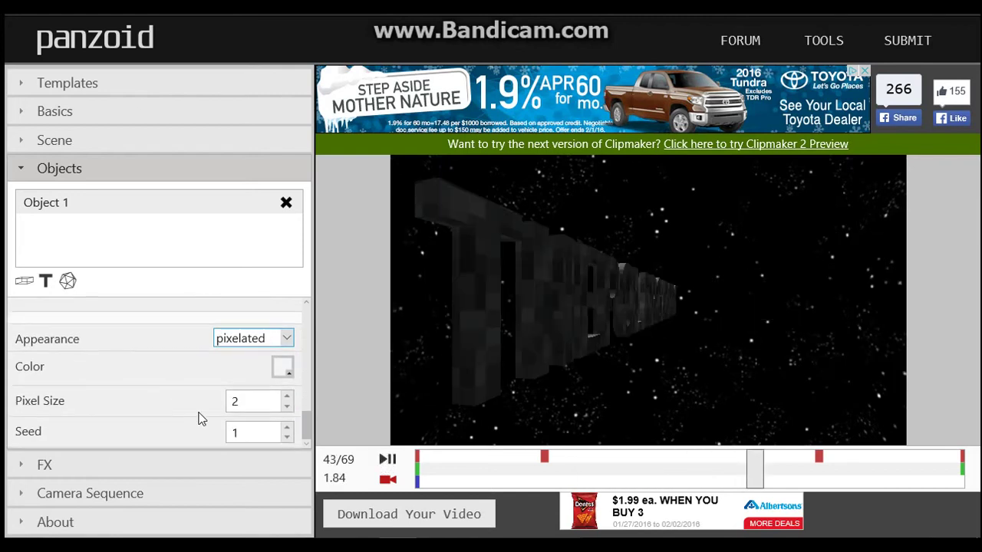
scroll(290, 400, "up", 9)
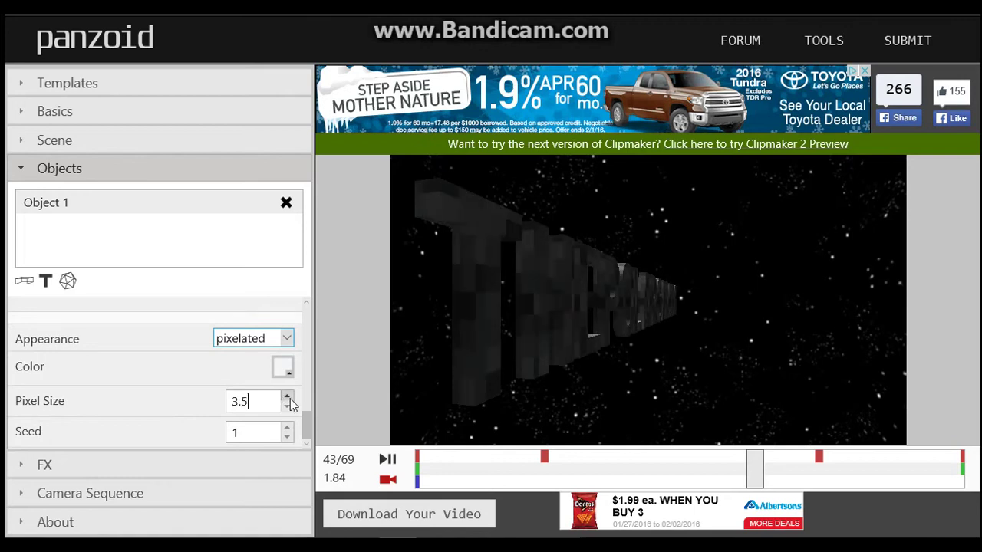
scroll(290, 402, "up", 3)
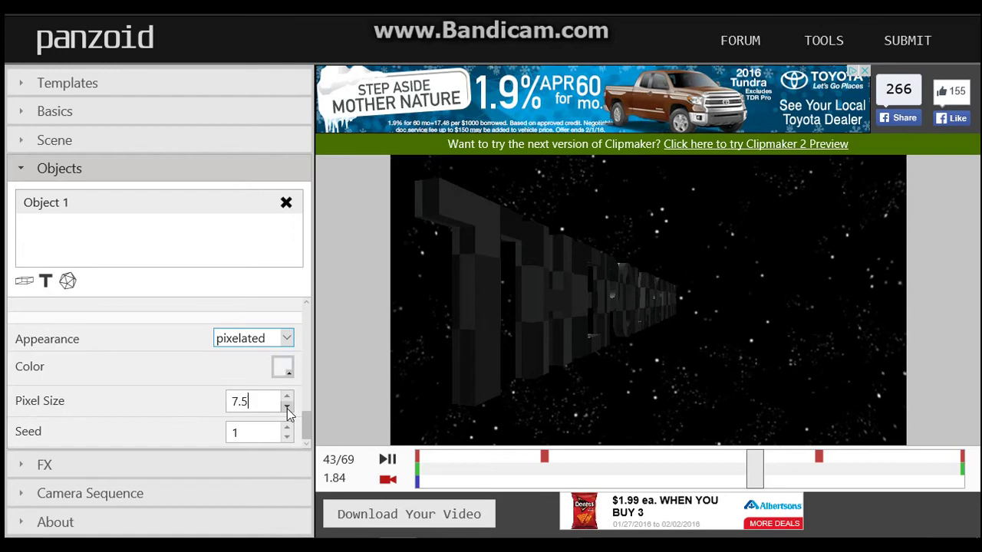
scroll(289, 412, "down", 9)
scroll(288, 412, "down", 7)
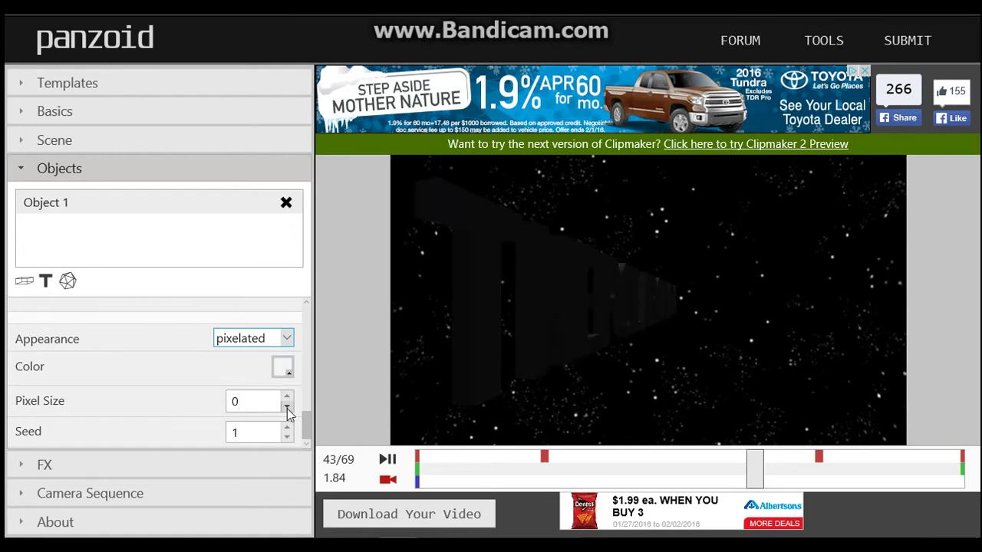
scroll(289, 407, "up", 1)
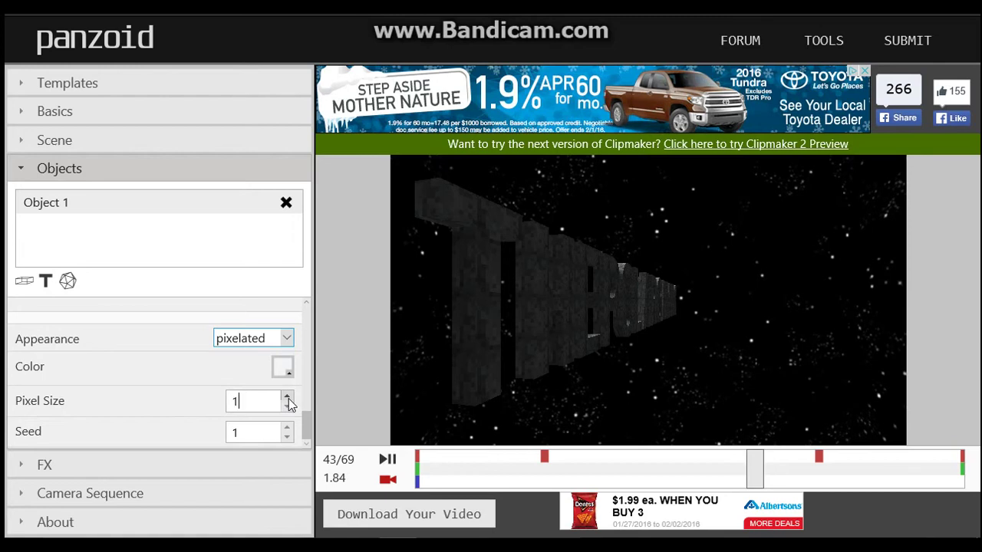
scroll(289, 431, "up", 7)
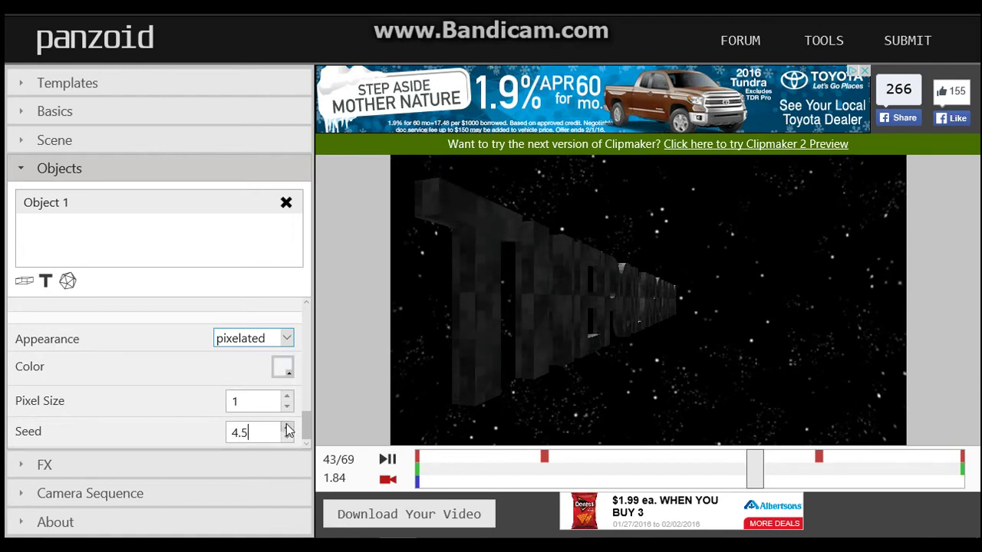
Step: Add an RGB Shift effect from the FX list and play the clip to preview it
left_click(99, 467)
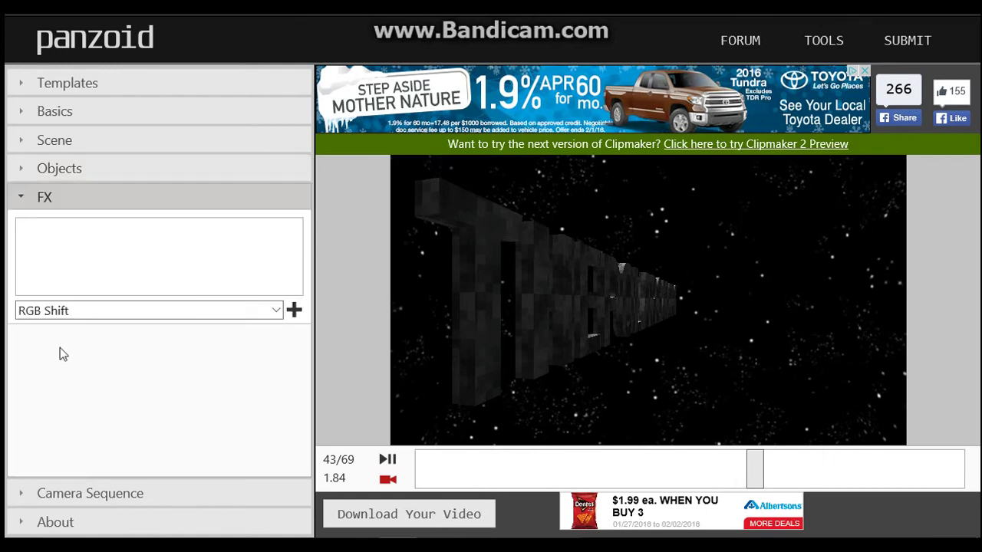
left_click(293, 310)
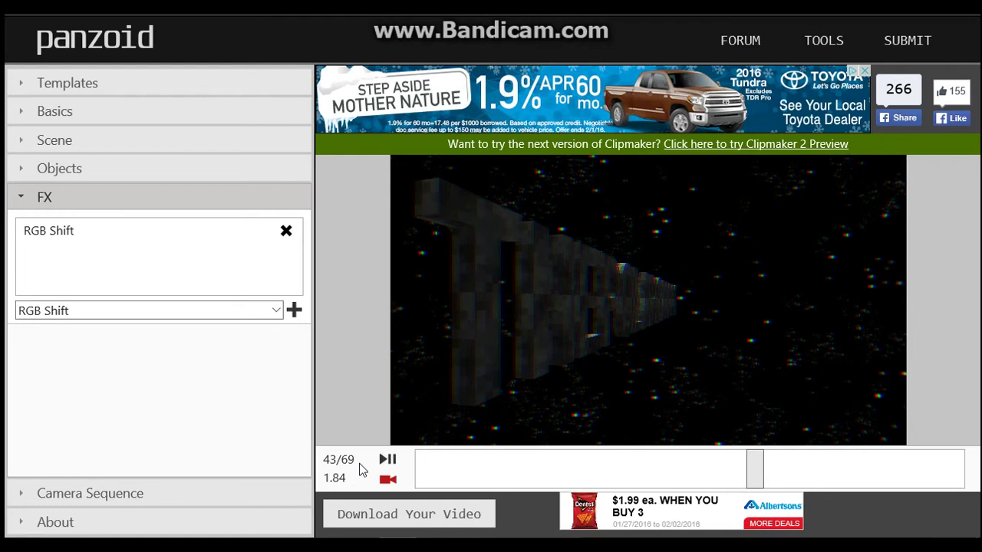
left_click(387, 459)
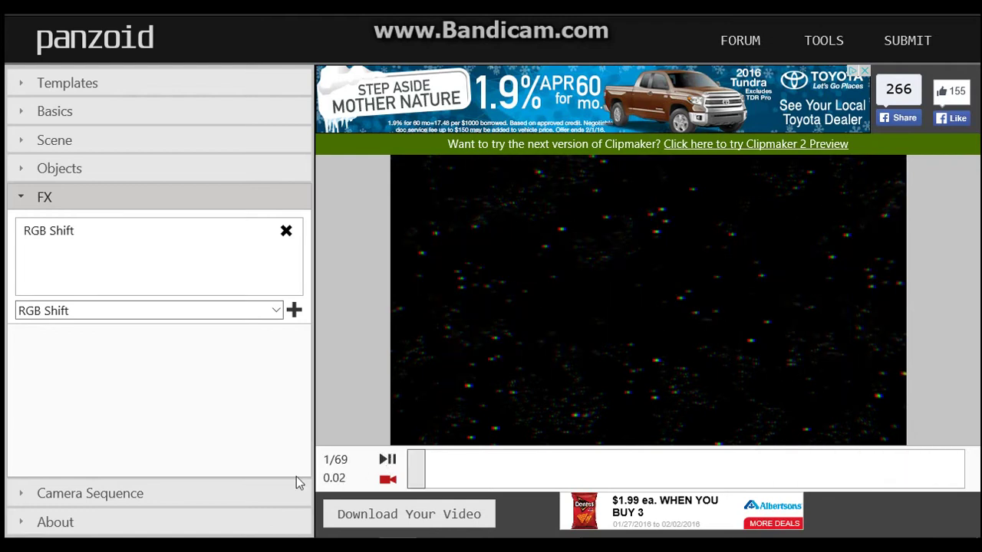
left_click(81, 498)
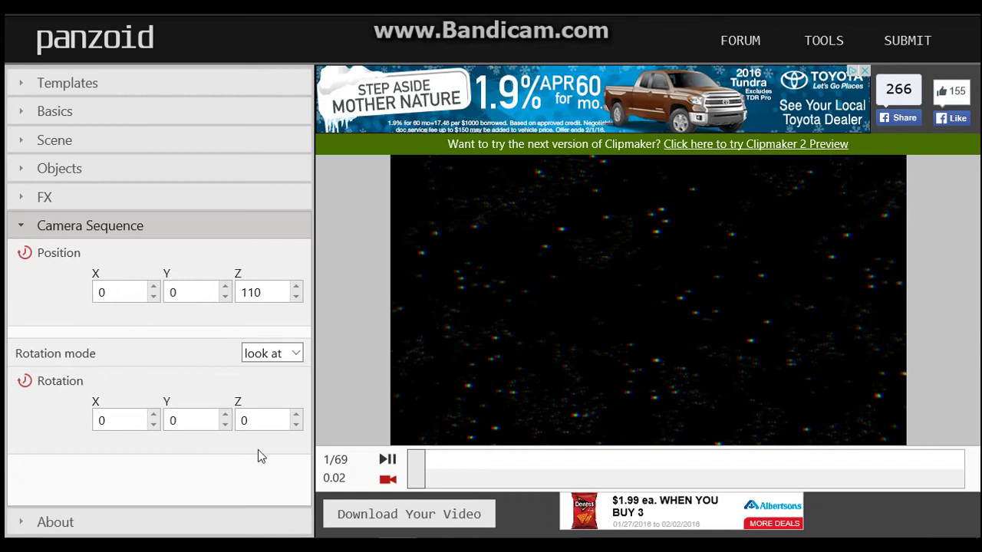
left_click(297, 355)
left_click(273, 354)
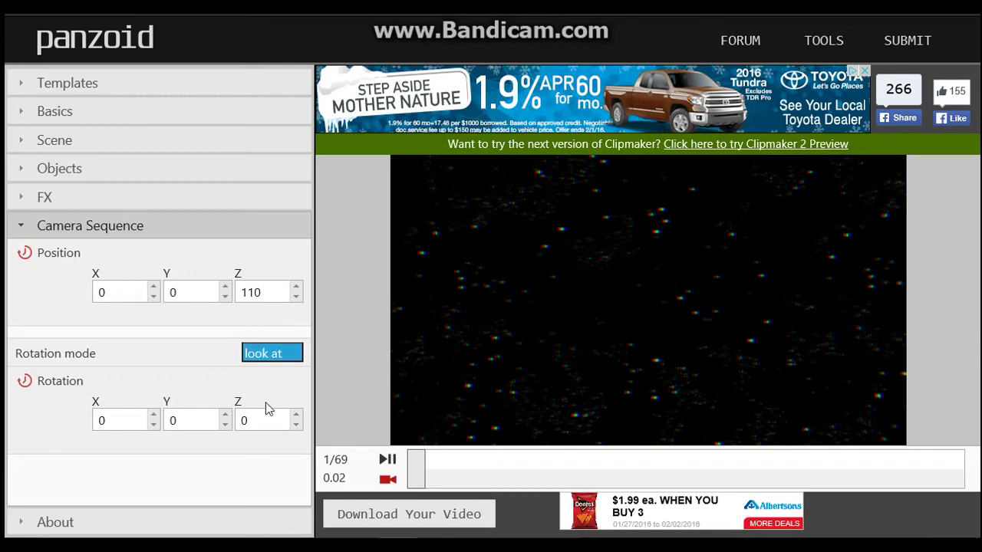
left_click(159, 460)
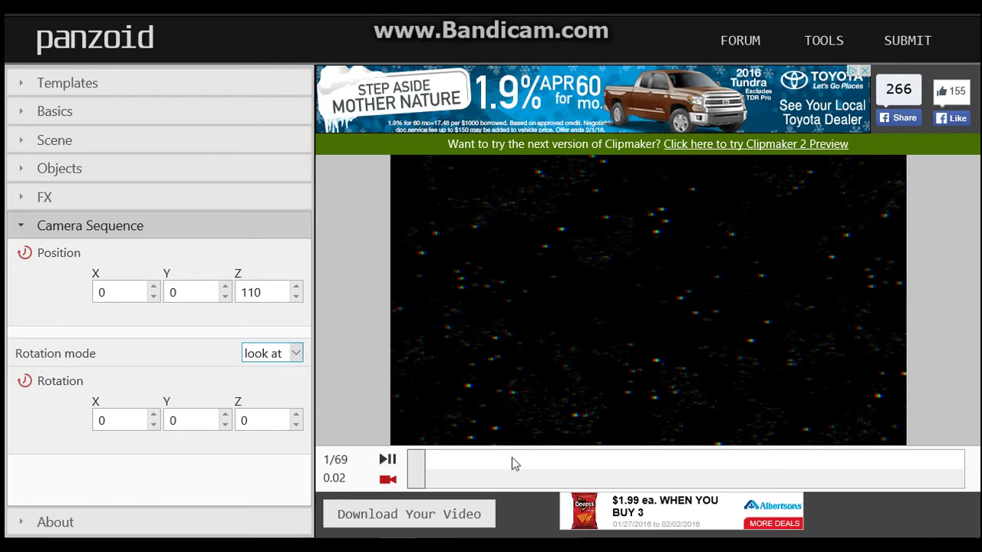
left_click_drag(517, 458, 537, 476)
left_click(257, 381)
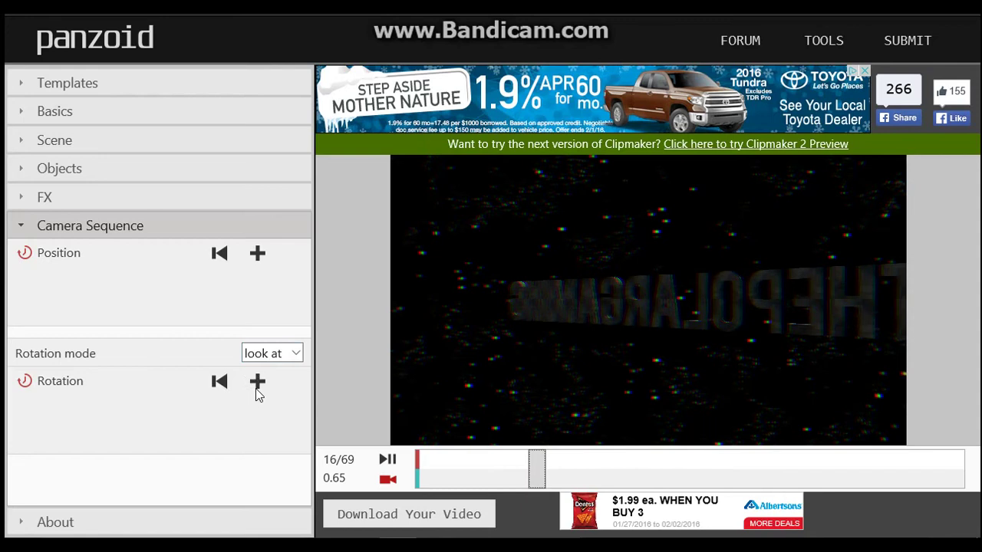
left_click(258, 383)
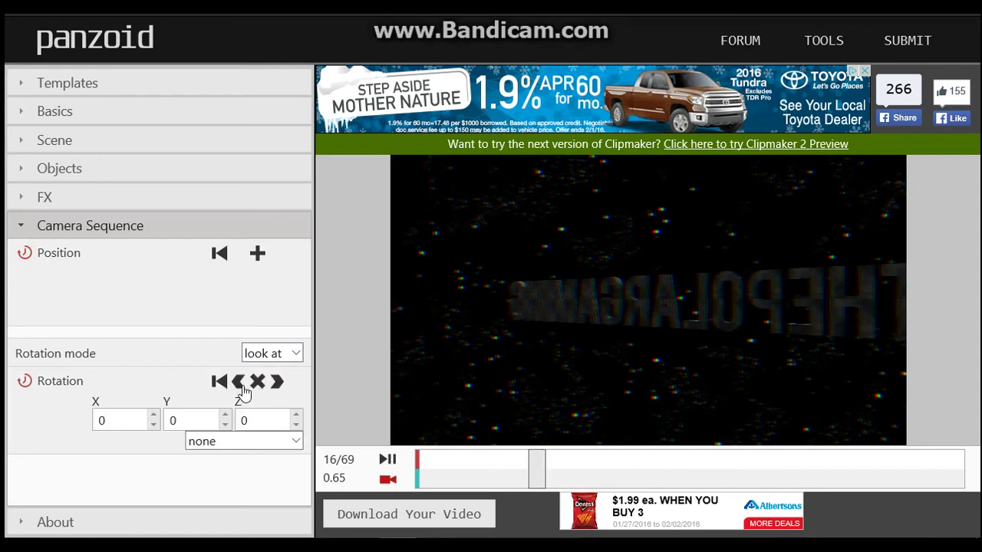
left_click(239, 384)
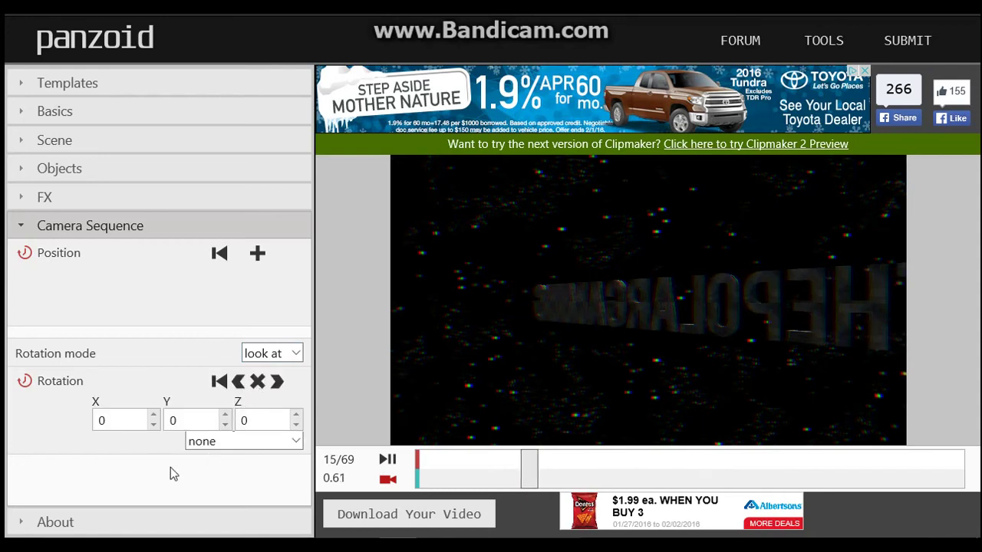
left_click(261, 386)
left_click(218, 382)
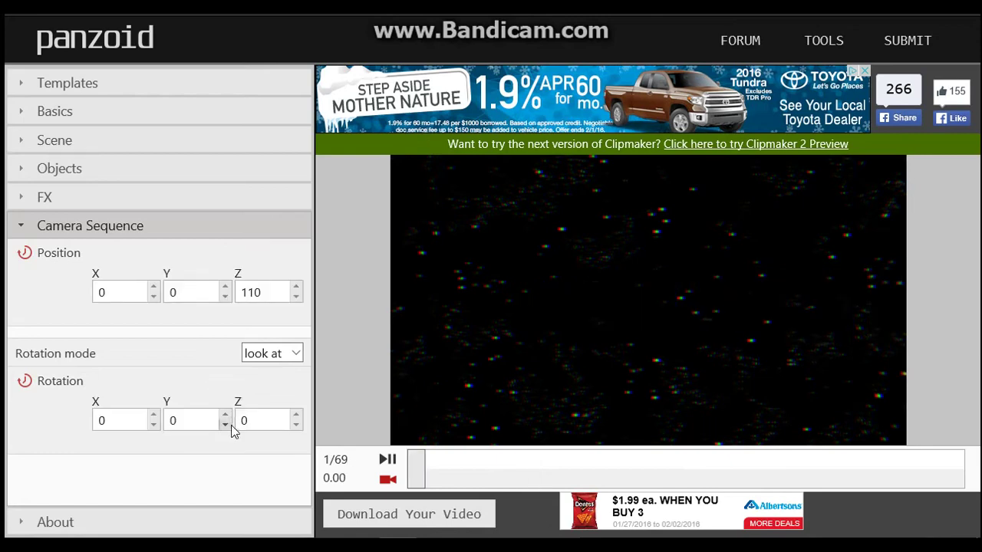
Step: Show the app's credits information
left_click(103, 523)
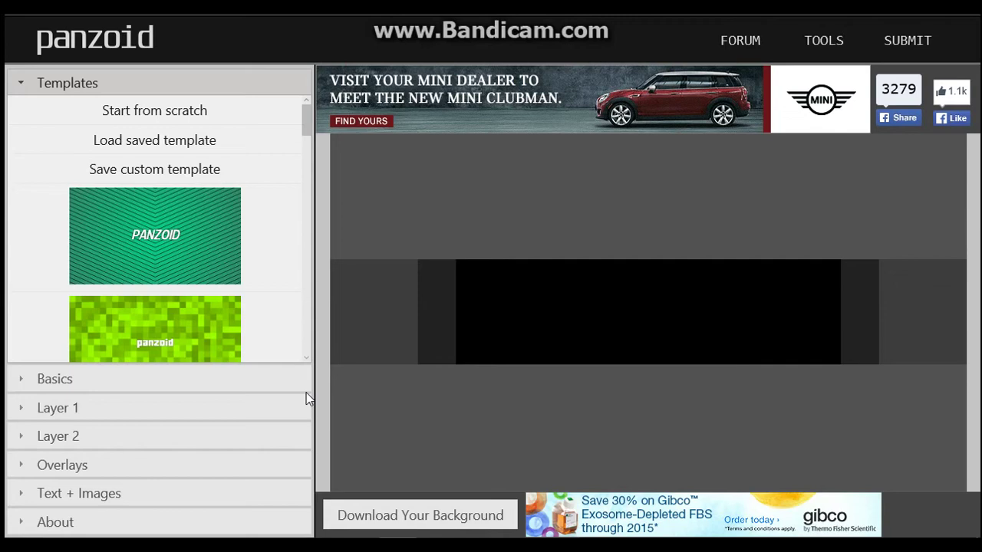
left_click_drag(310, 118, 332, 146)
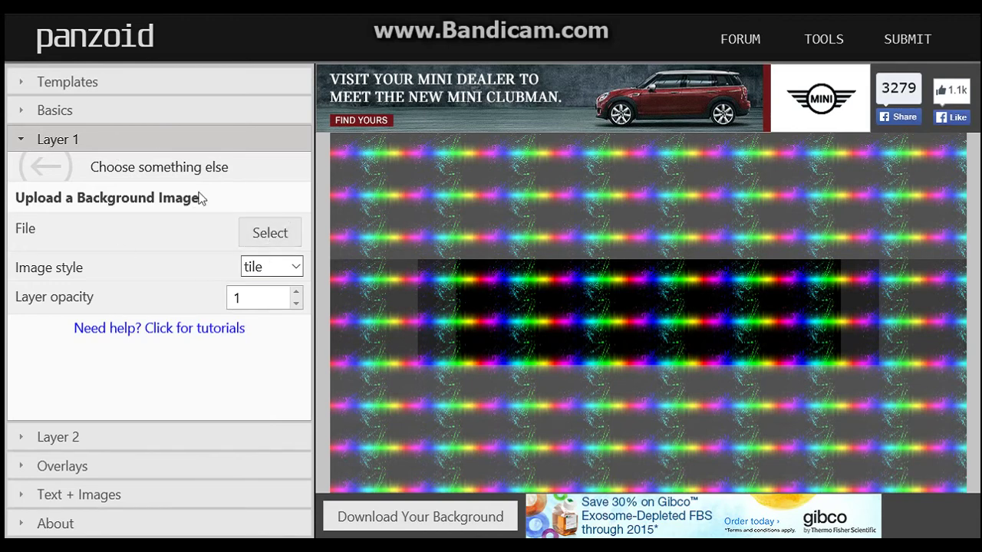
Step: Re-upload Layer 1's image and switch its image style from tile to fill, briefly trying custom
left_click(170, 180)
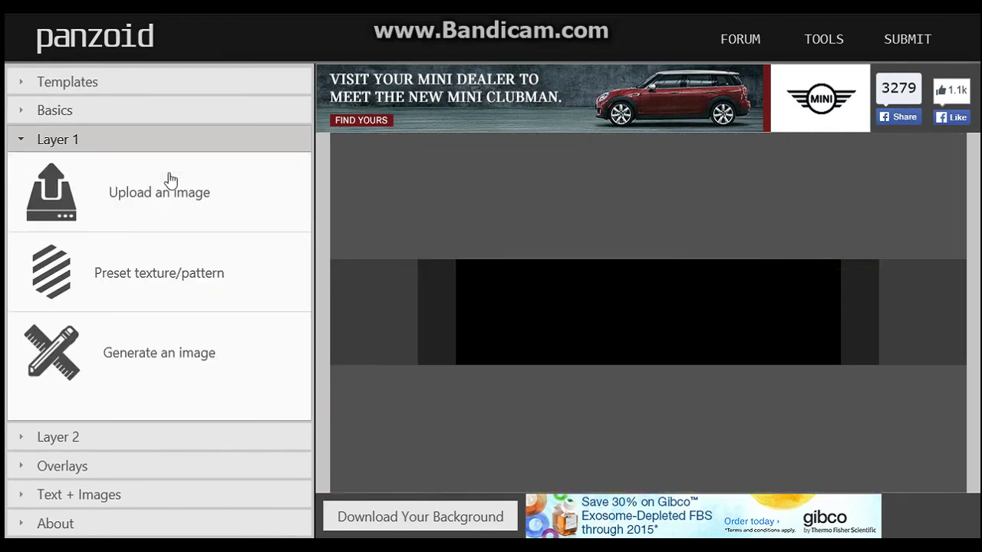
left_click(263, 188)
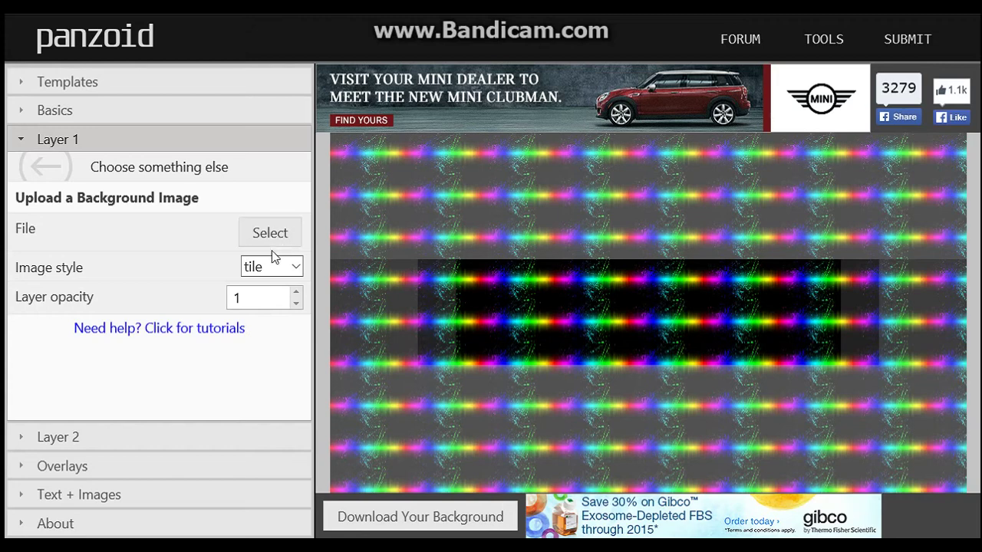
left_click(296, 268)
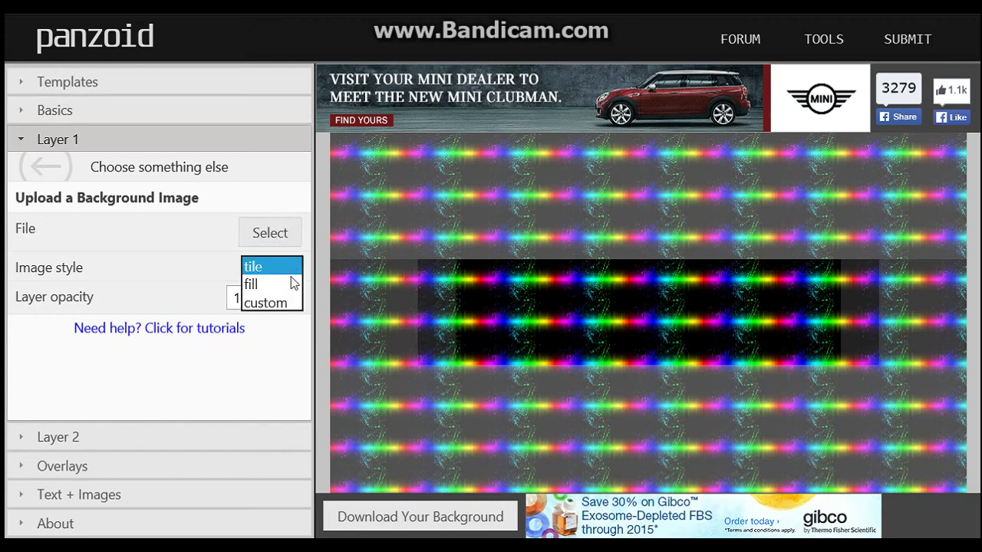
left_click(281, 285)
left_click(295, 267)
left_click(269, 286)
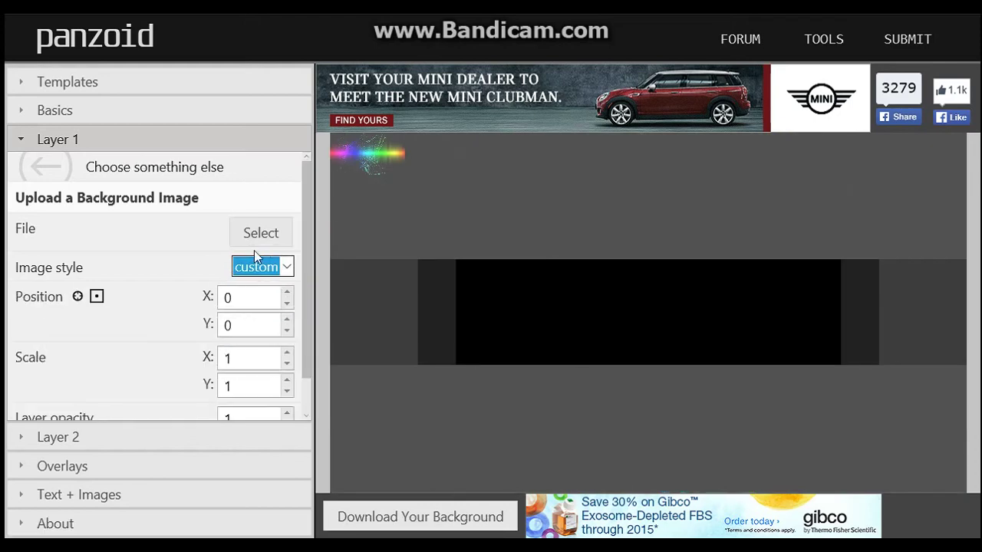
left_click(286, 266)
left_click(283, 247)
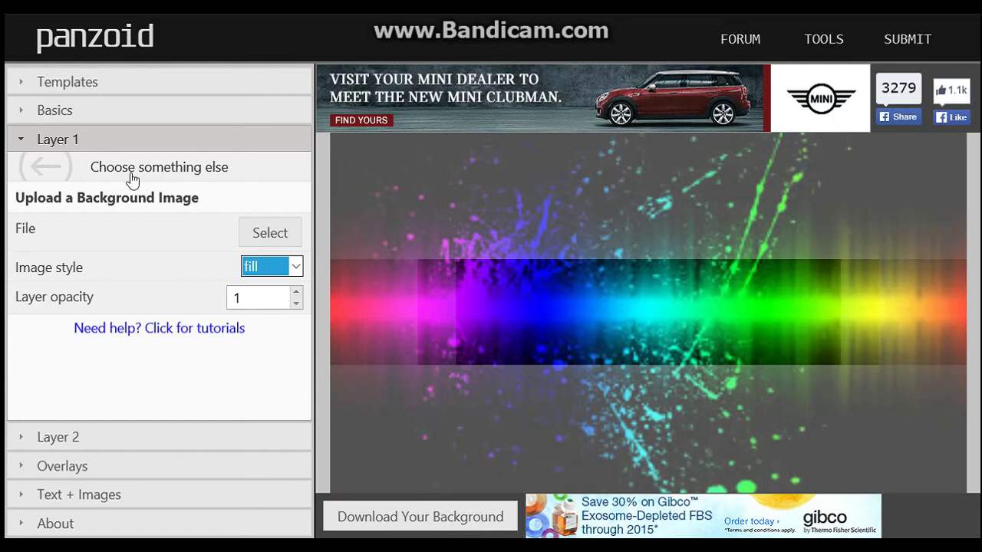
left_click(79, 113)
Step: Cycle through canvas types (Avatar, Thumbnail, Twitter, Facebook Cover, 720p) and settle on Video Frame (1080p)
left_click(228, 141)
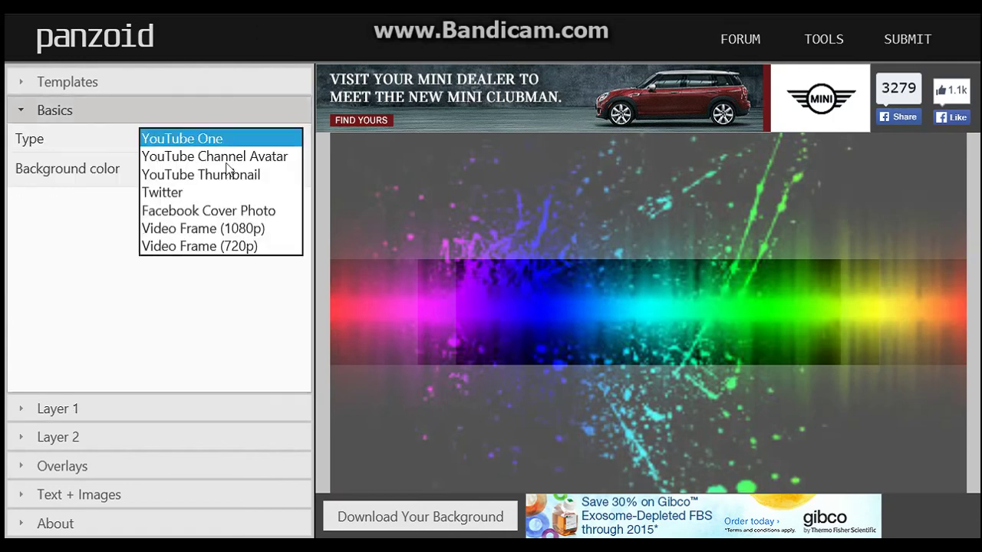
left_click(235, 157)
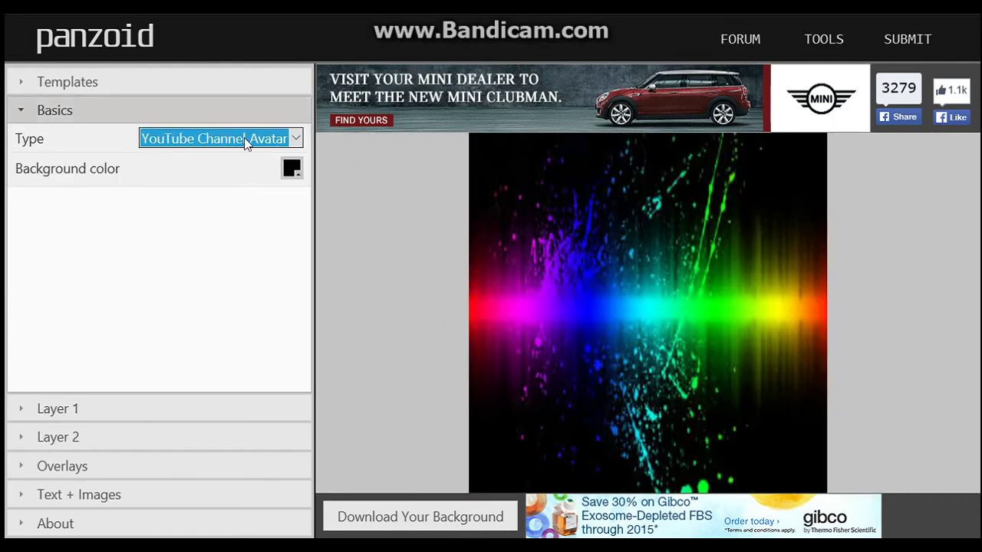
left_click(253, 146)
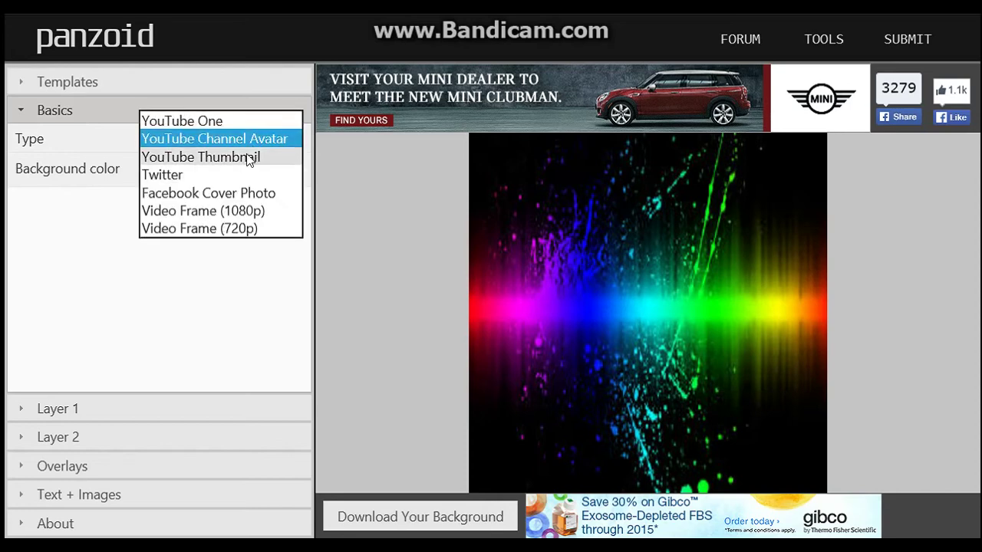
left_click(248, 159)
left_click(257, 145)
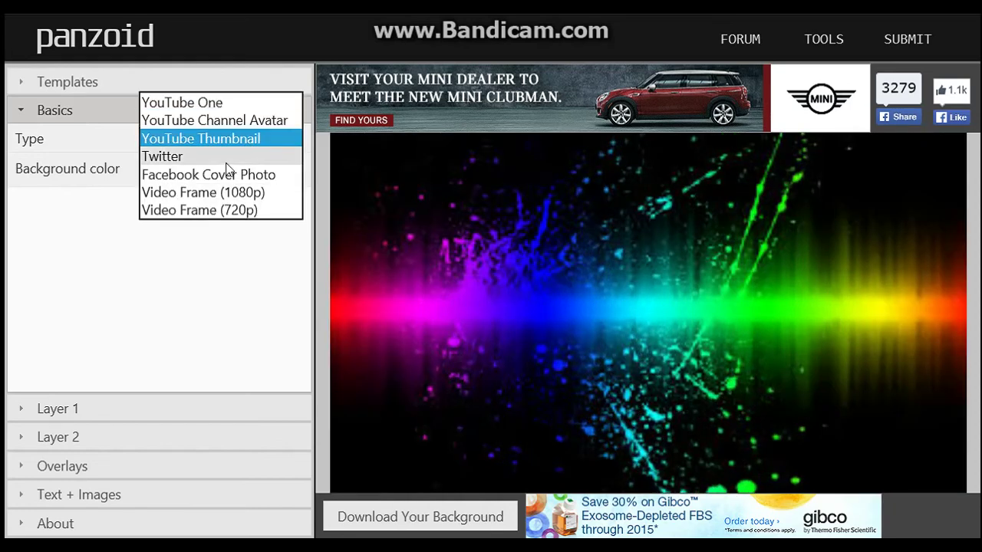
left_click(228, 159)
left_click(248, 138)
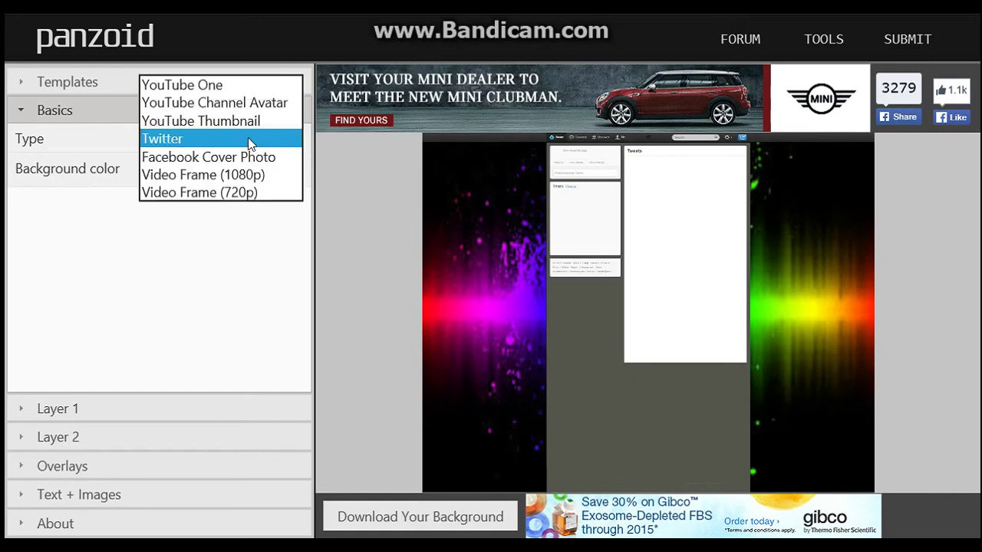
left_click(237, 157)
left_click(279, 139)
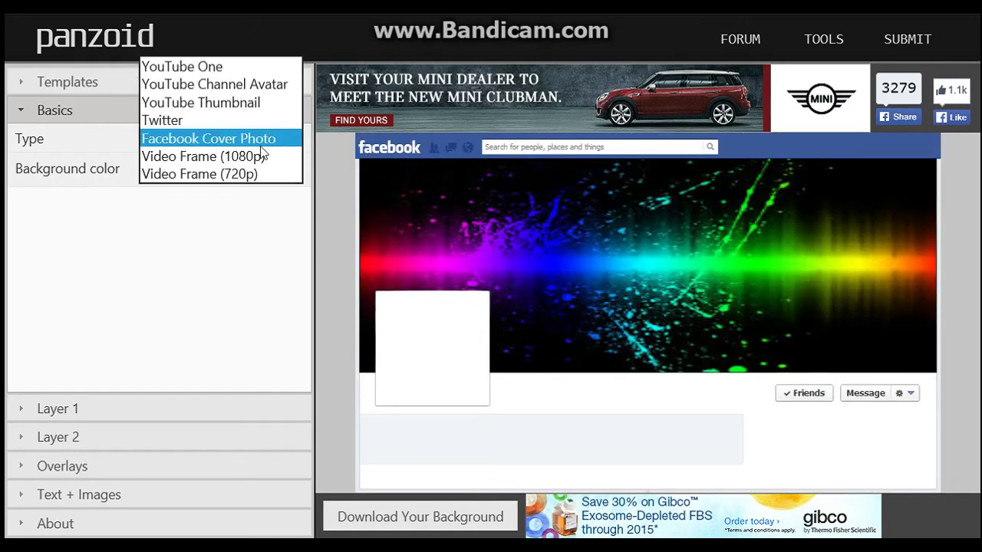
left_click(246, 156)
left_click(252, 143)
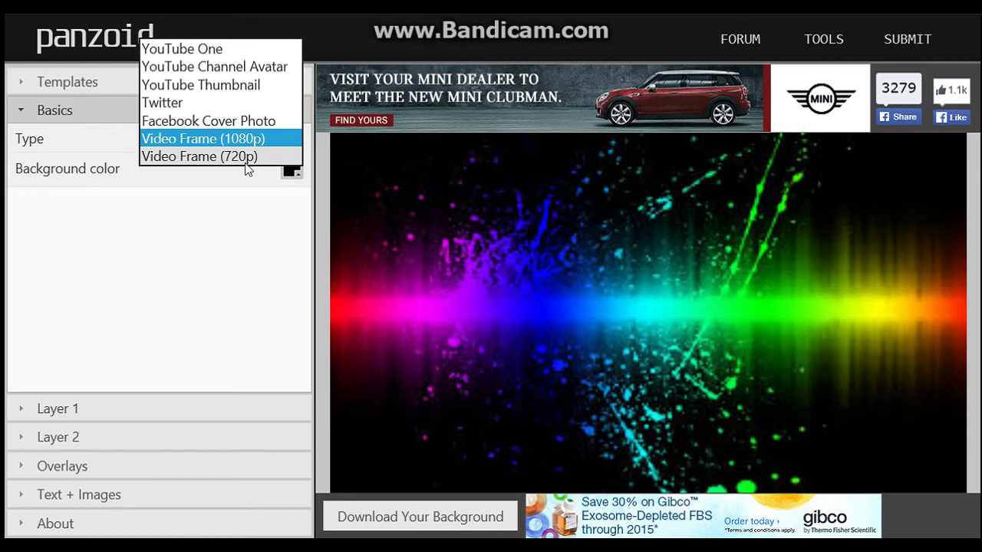
left_click(249, 157)
left_click(265, 136)
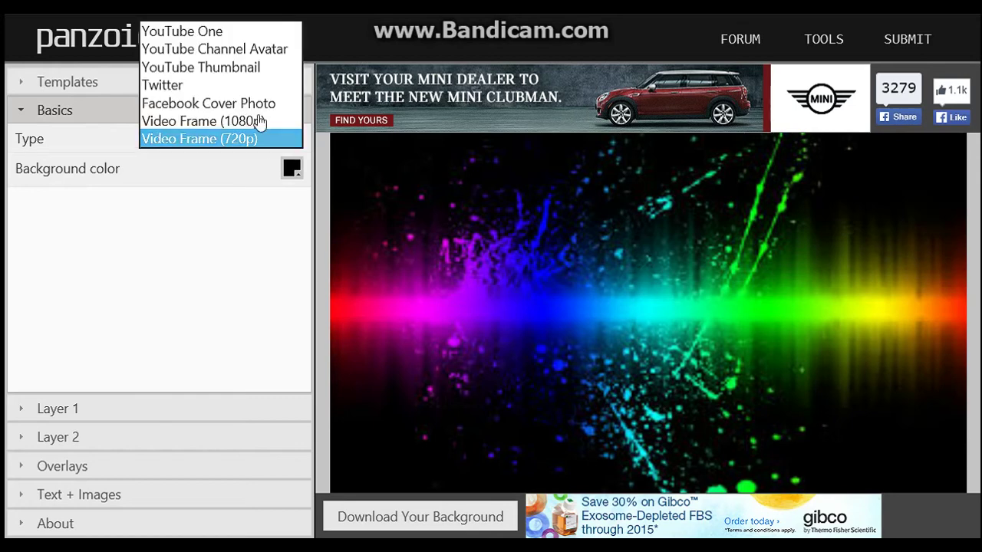
left_click(257, 120)
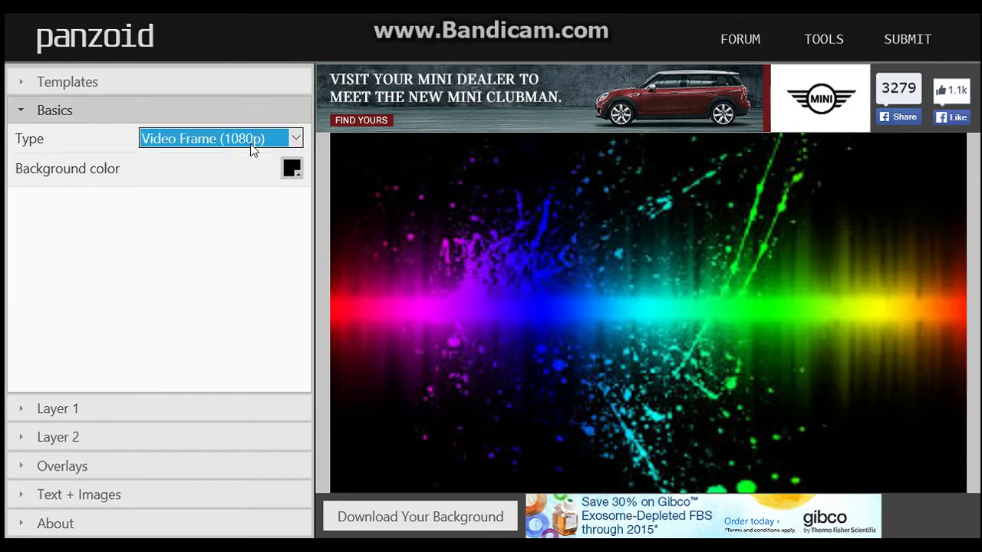
Step: Set the background type to YouTube Thumbnail and expand the Layer 1 image settings
left_click(251, 144)
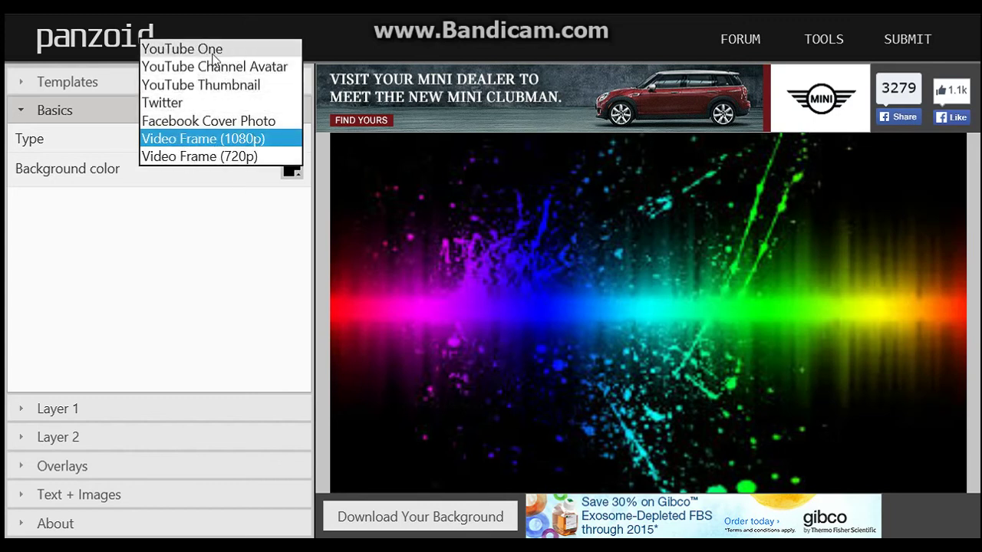
left_click(251, 84)
left_click(158, 408)
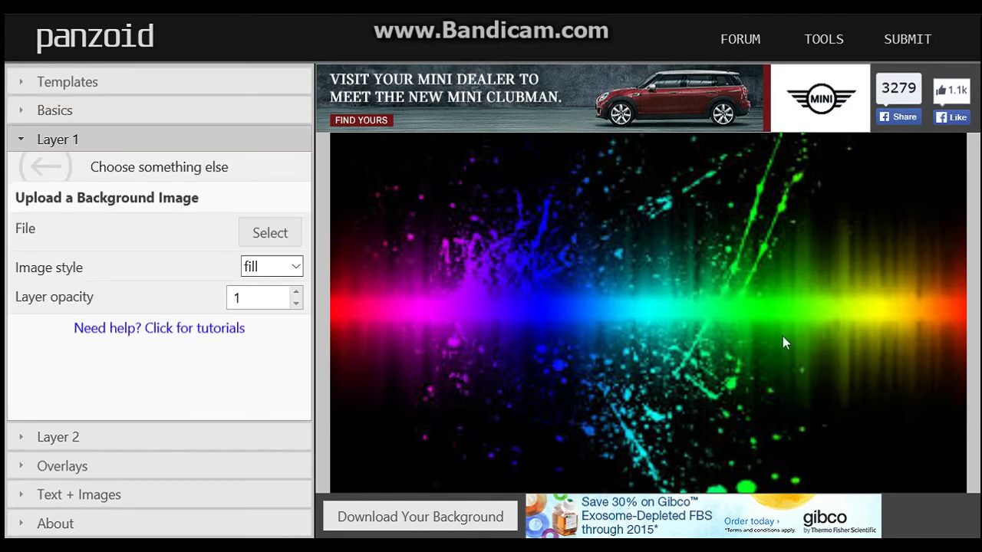
Step: Turn on the Overlays channel shadow (blur 20) and expand the Text + Images section
left_click(103, 495)
left_click(81, 195)
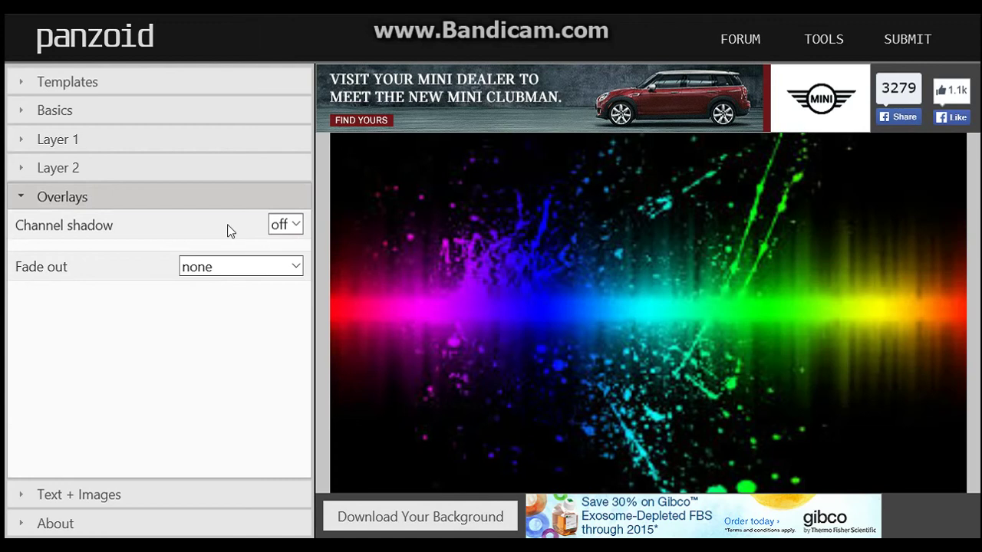
left_click(283, 230)
left_click(273, 250)
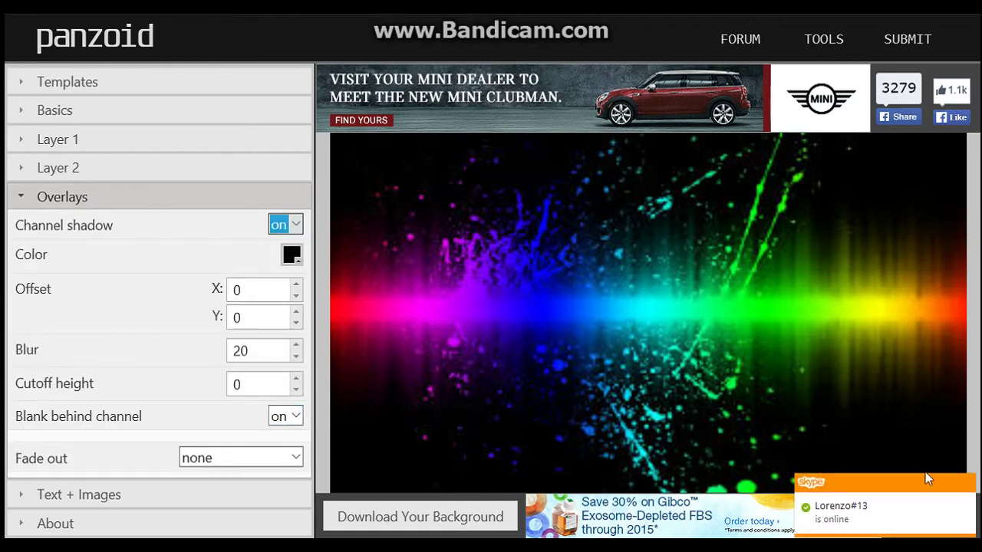
left_click(968, 485)
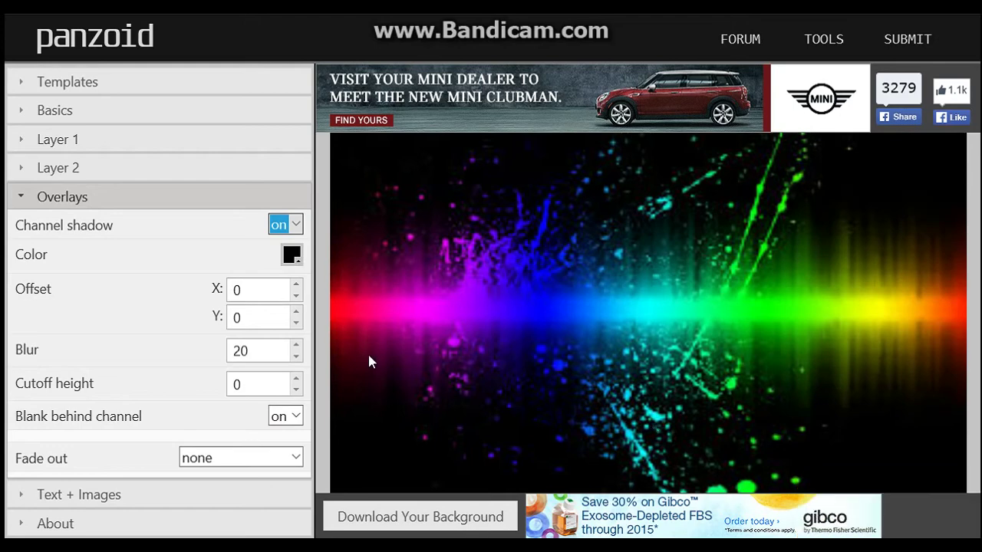
left_click(150, 495)
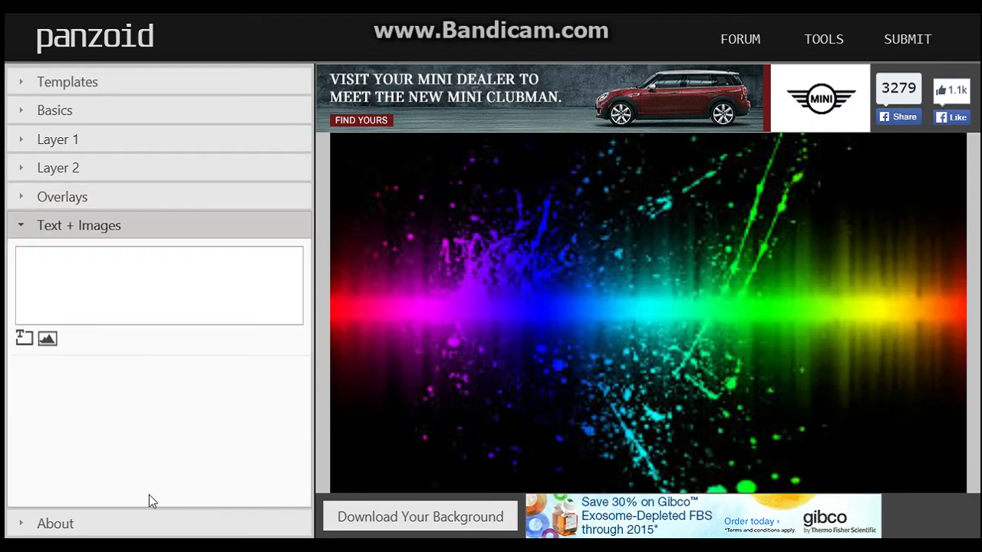
Step: Add a text sprite near the centre and give it the JandaManateeSolid font after trying Consolas and ComicBook
left_click(23, 337)
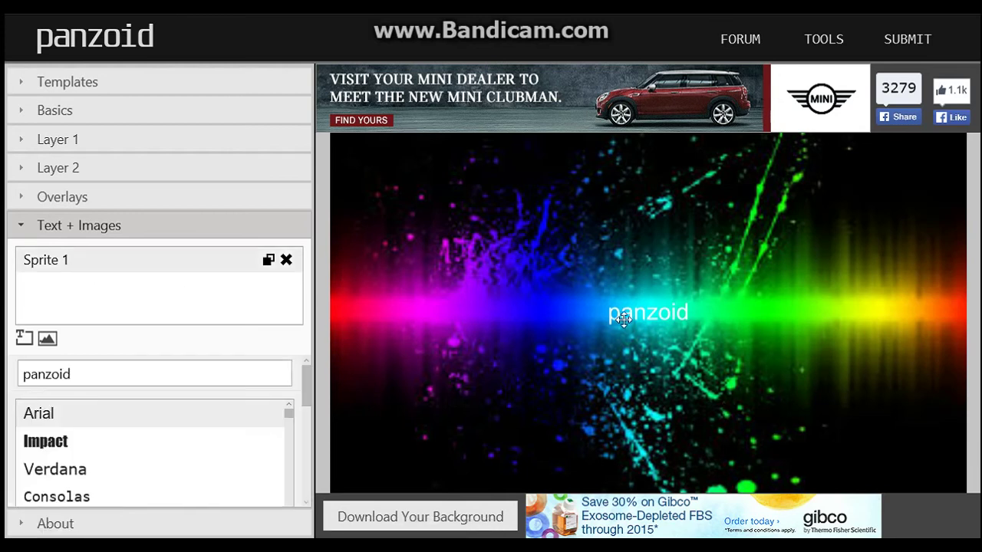
left_click_drag(621, 321, 629, 312)
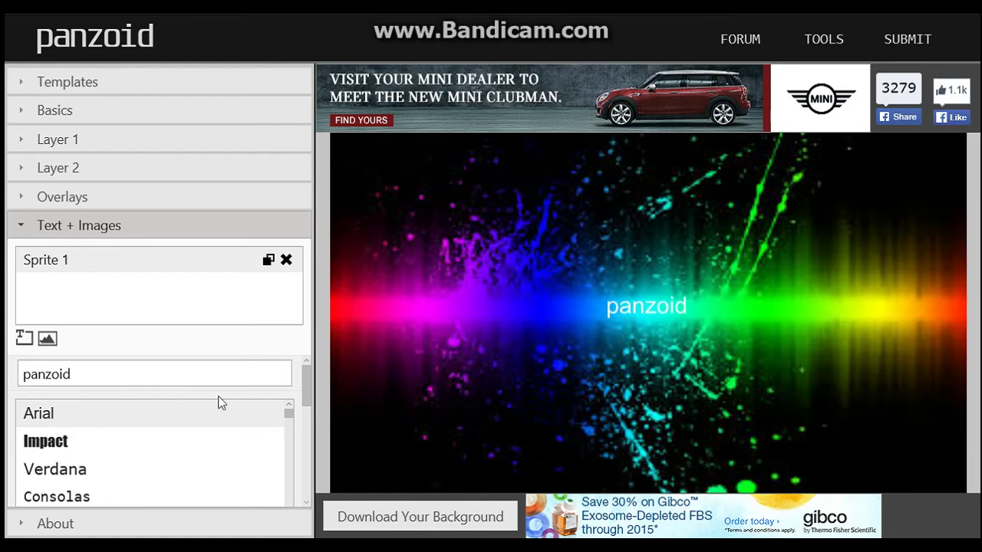
scroll(294, 427, "down", 1)
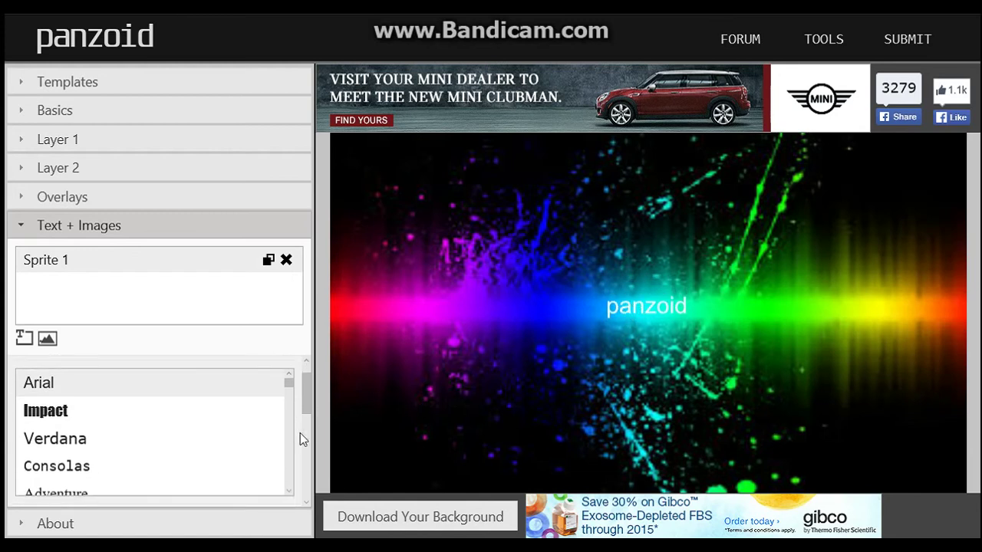
scroll(107, 396, "down", 4)
scroll(102, 412, "up", 2)
scroll(102, 410, "down", 1)
left_click(102, 409)
scroll(100, 410, "down", 3)
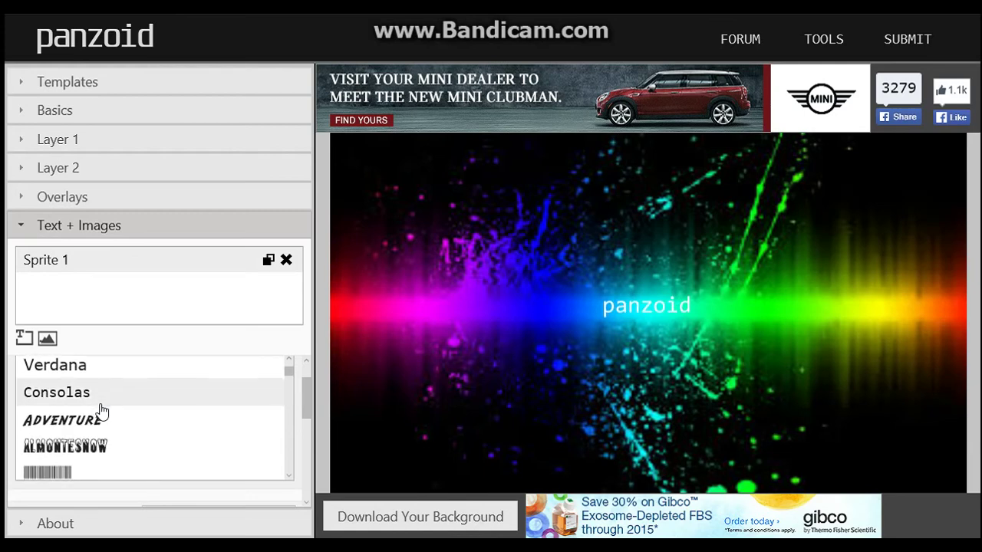
scroll(80, 434, "down", 5)
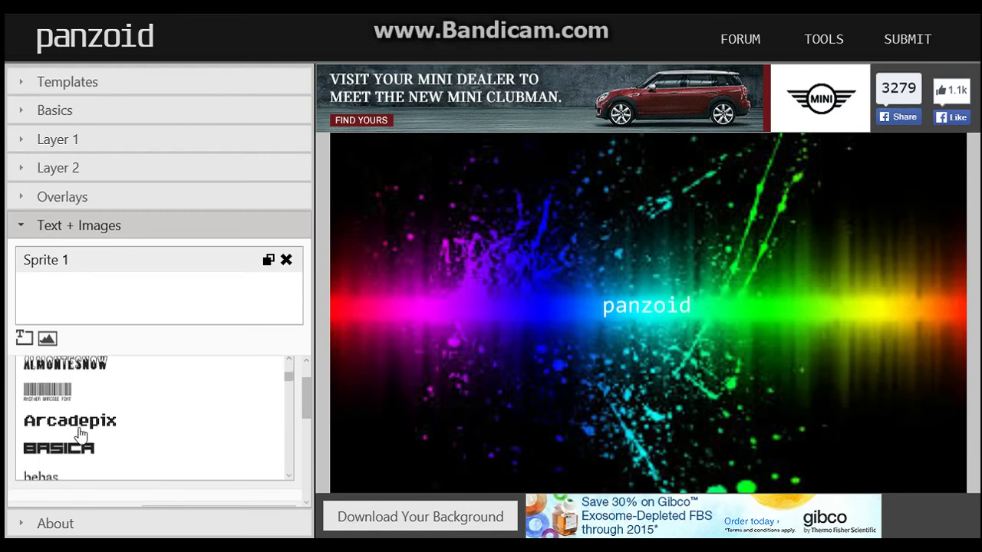
scroll(80, 434, "down", 2)
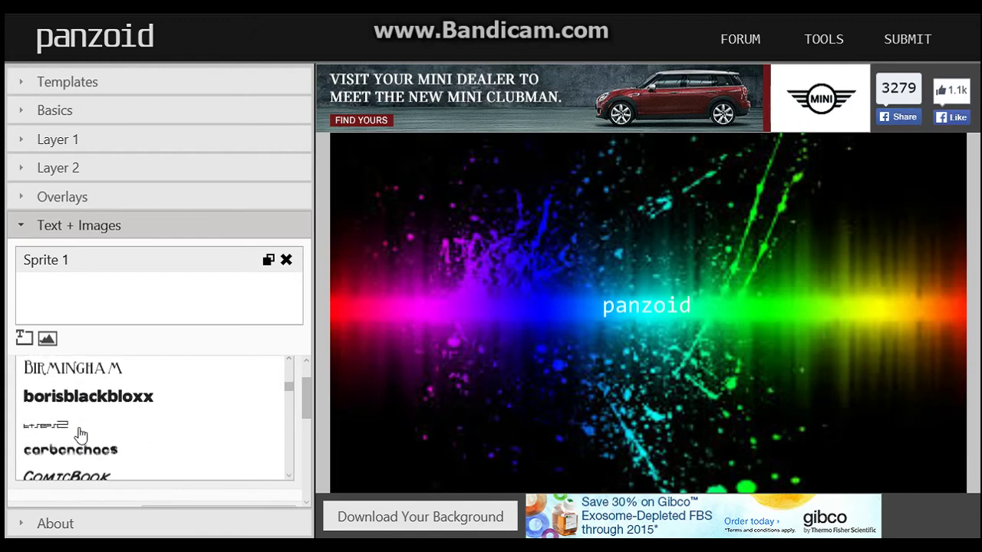
left_click(64, 454)
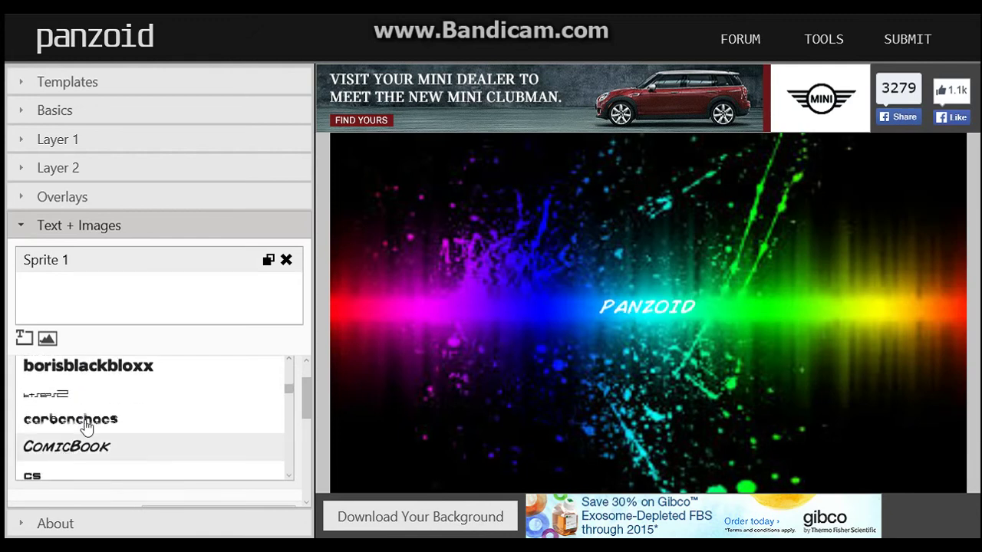
scroll(86, 423, "down", 4)
scroll(87, 424, "down", 8)
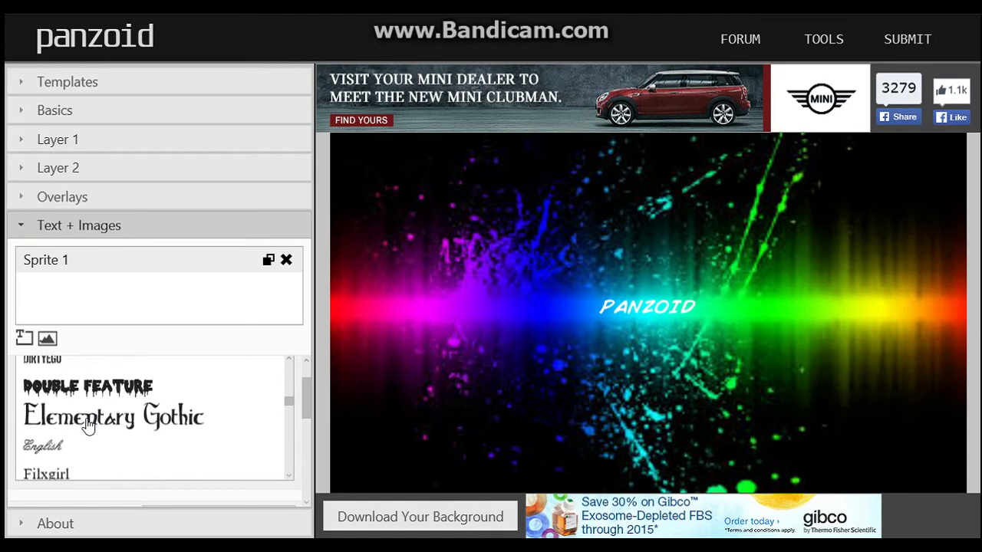
scroll(87, 425, "down", 7)
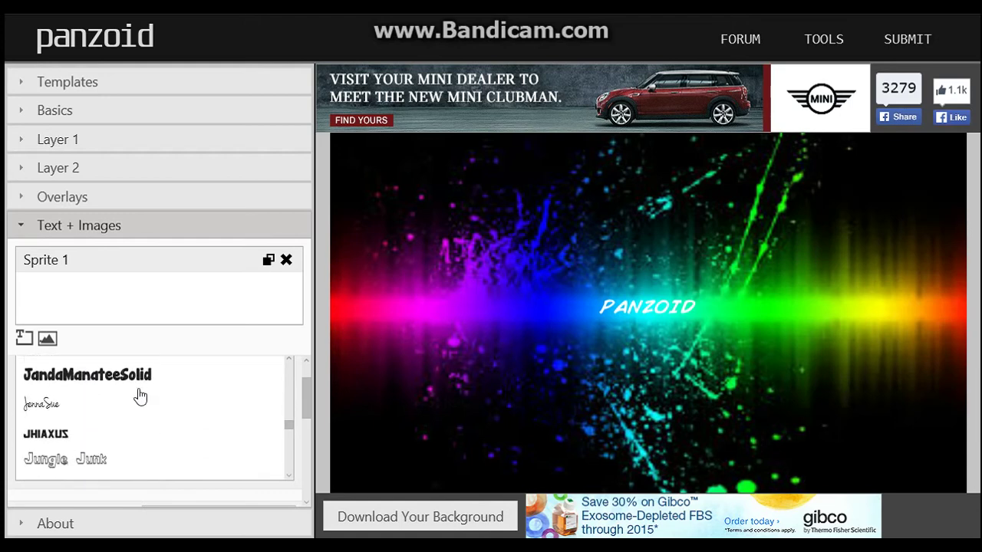
left_click(132, 382)
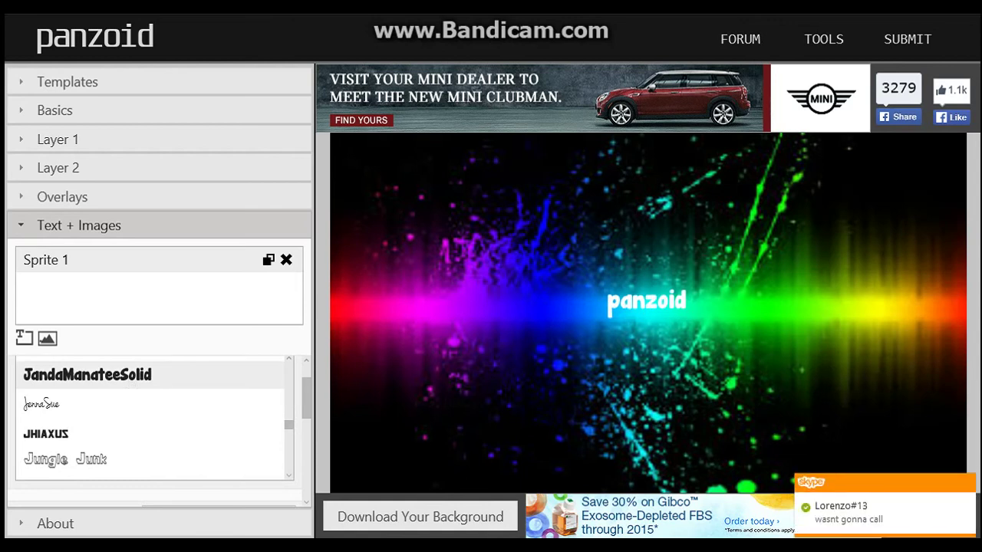
left_click(968, 482)
Step: Replace the sprite's text with 'Tutorial On How To Use Panzoid', capitalising How, To and Use
scroll(308, 389, "up", 1)
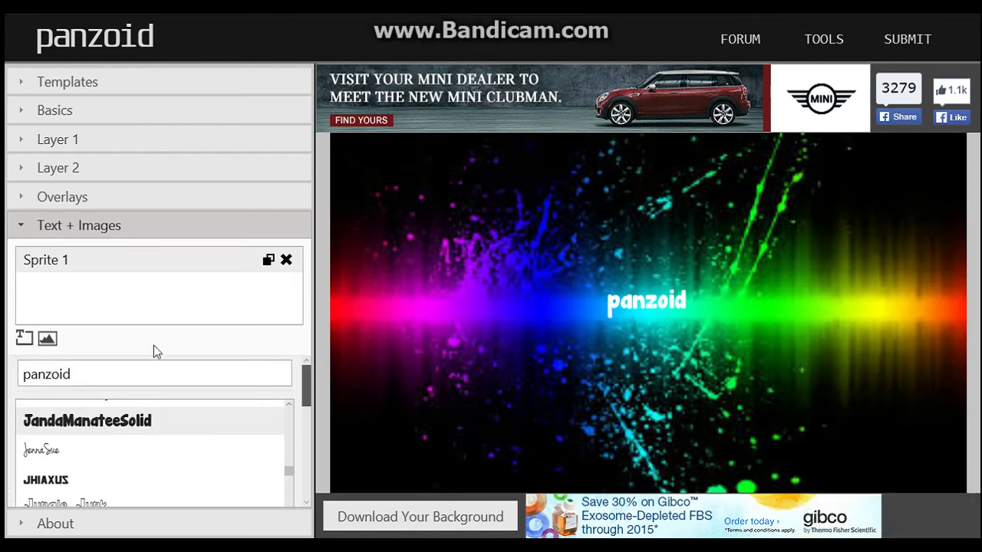
left_click_drag(70, 373, 6, 332)
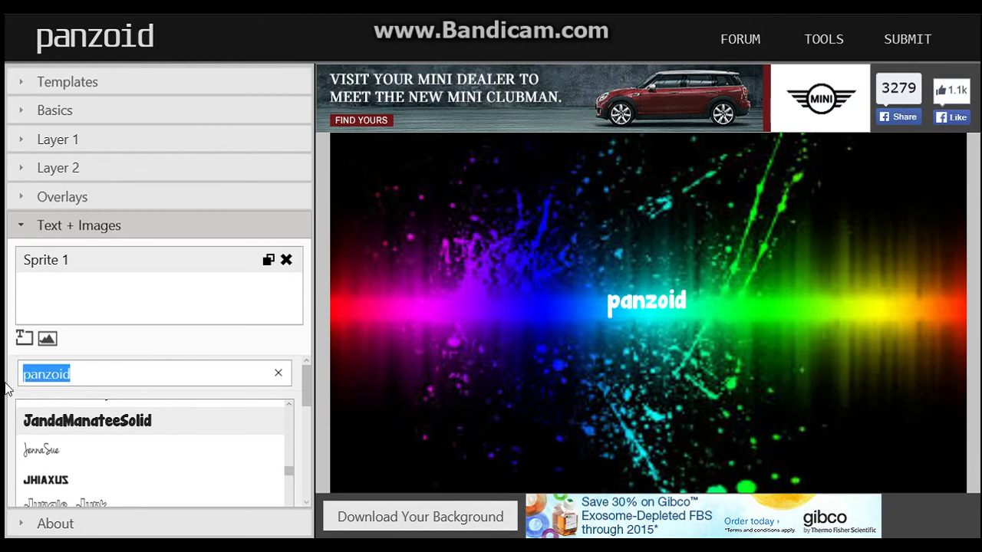
key("BackSpace")
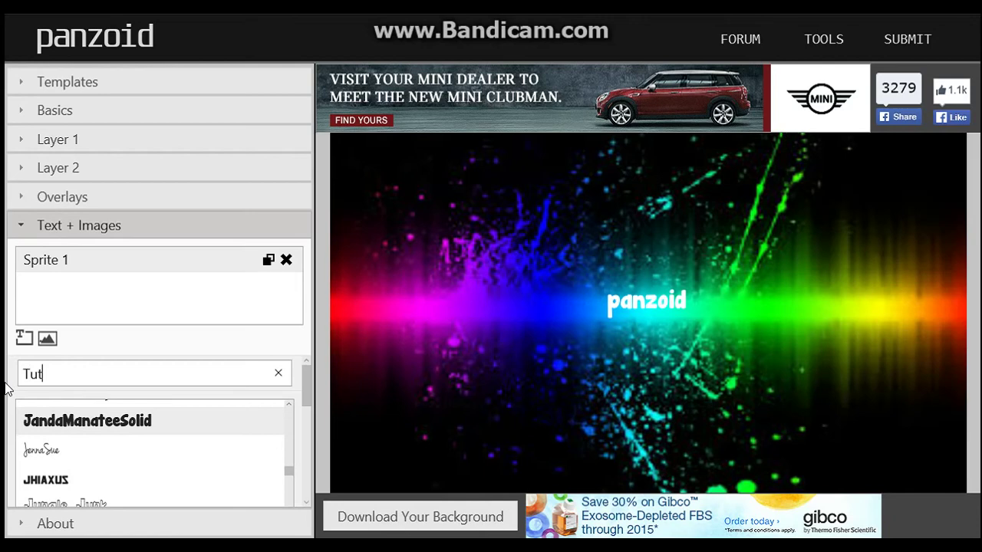
type("Tutorial on how to use")
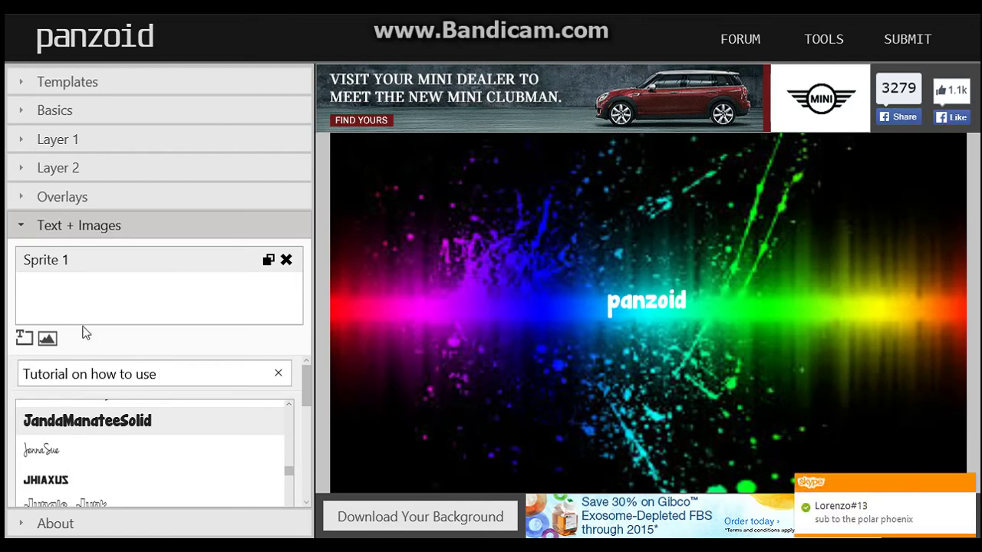
left_click(967, 484)
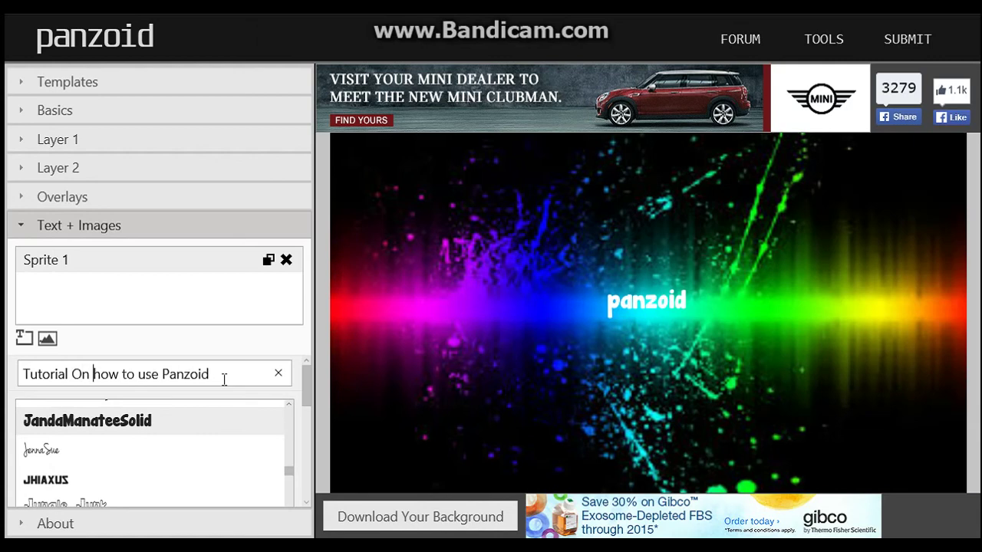
key("BackSpace")
type("H")
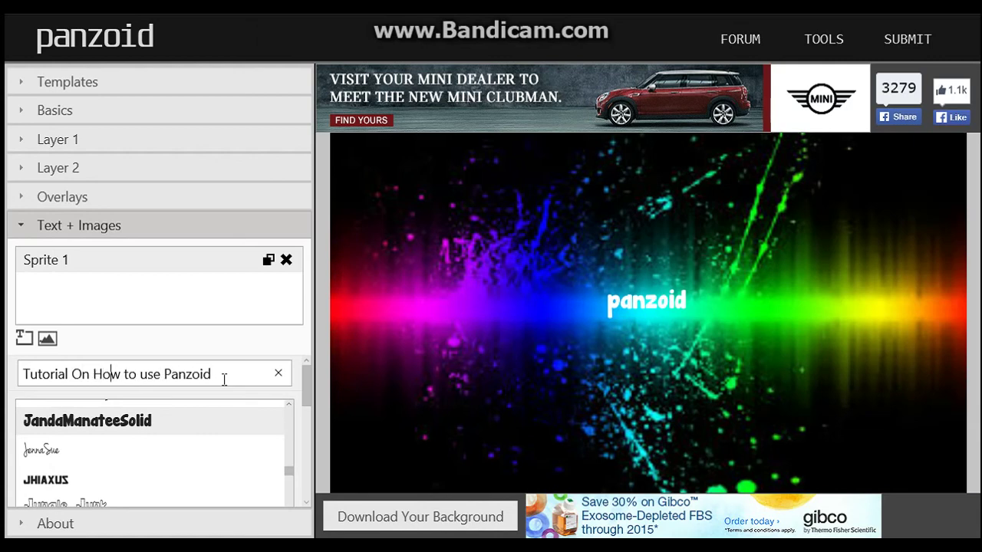
key("BackSpace")
type("T")
key("Right")
key("Right")
key("Right")
key("BackSpace")
type("U")
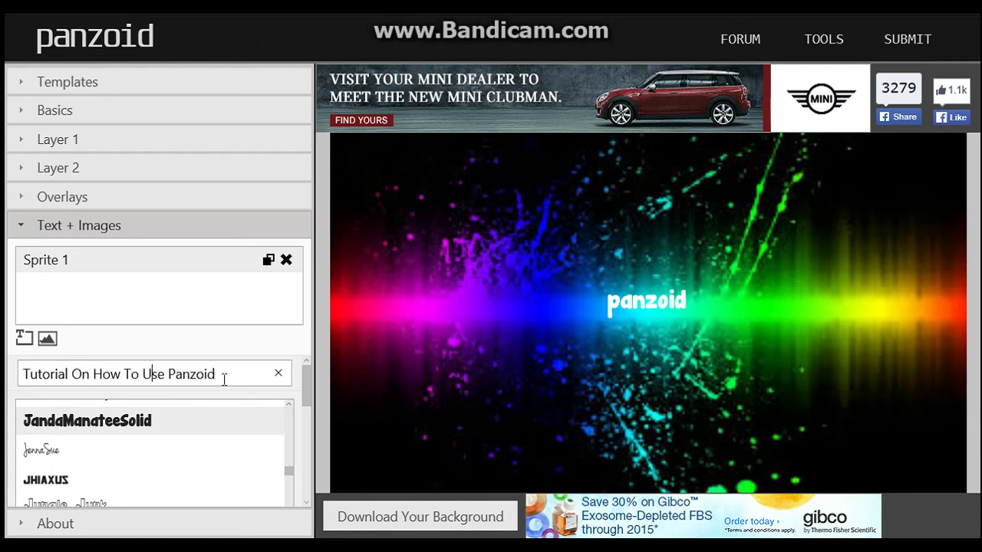
left_click(269, 399)
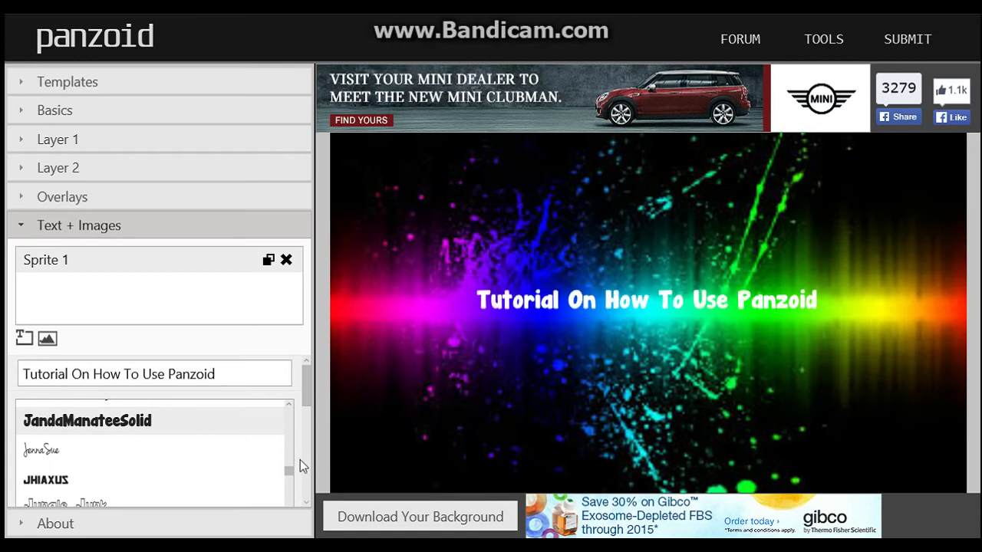
scroll(298, 460, "down", 1)
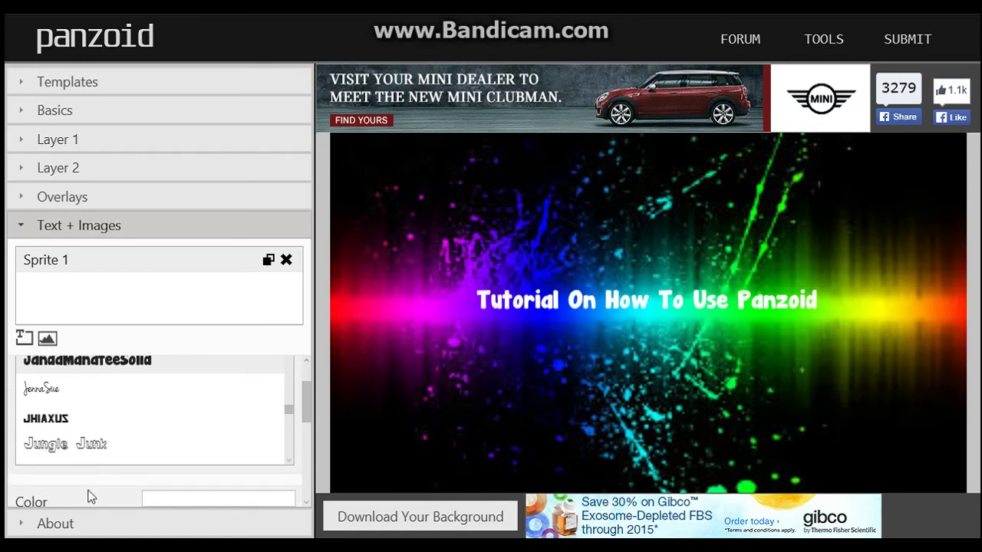
Step: Try the JHIAXUS font on the title, then switch to a bolder font
scroll(88, 498, "down", 1)
left_click(112, 415)
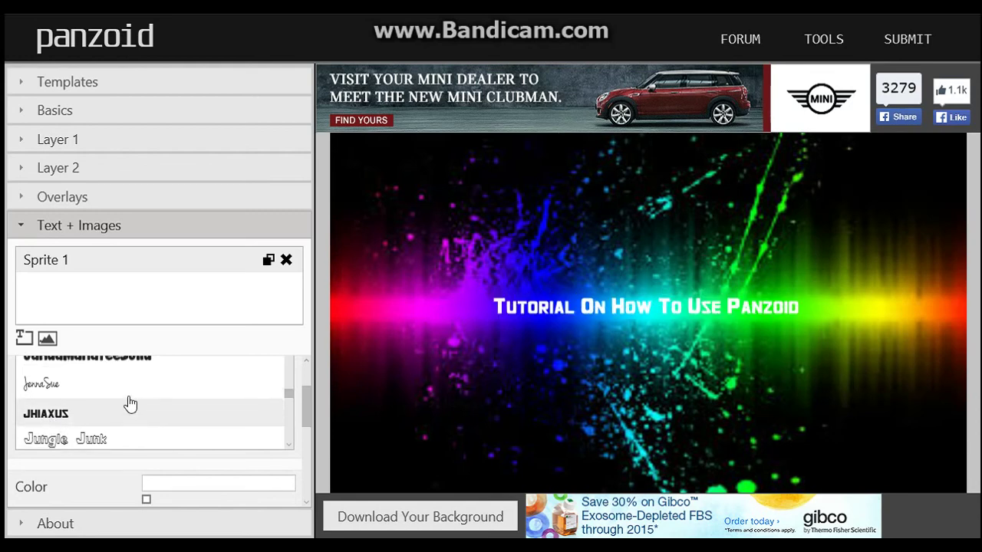
left_click(138, 365)
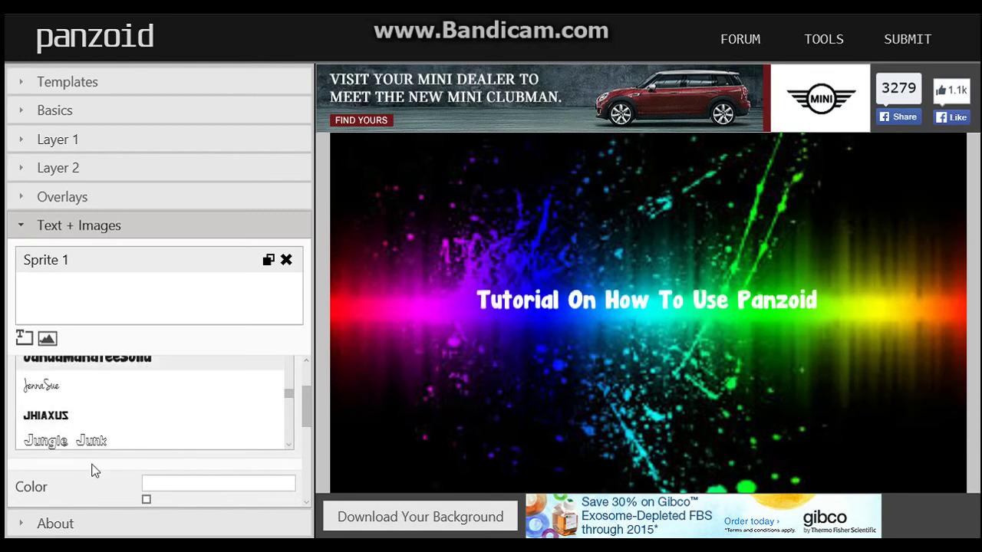
scroll(93, 470, "down", 3)
scroll(164, 446, "down", 2)
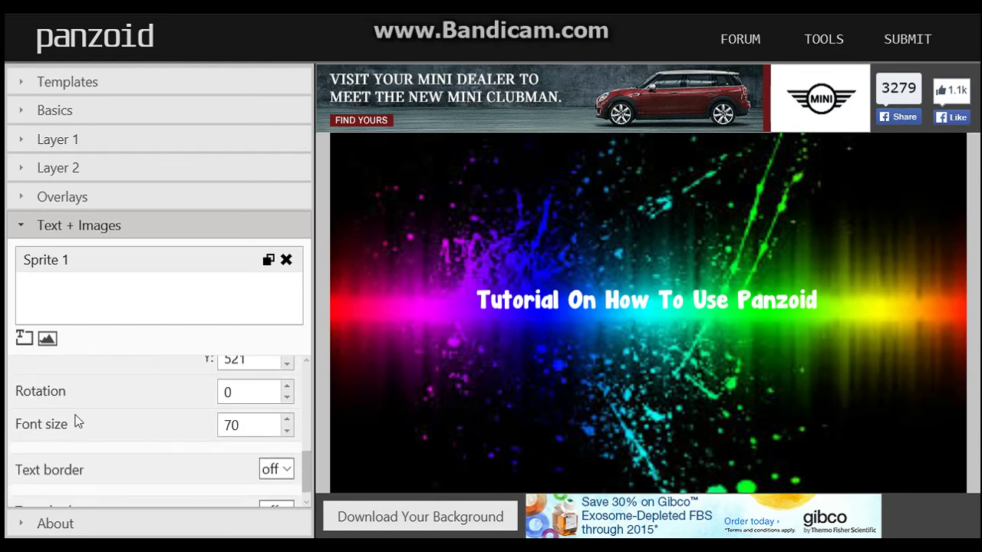
Step: Replace the font size 70 with trial values such as 100, 150 and 100000
left_click_drag(244, 426, 158, 433)
type("100")
key("BackSpace")
key("BackSpace")
key("BackSpace")
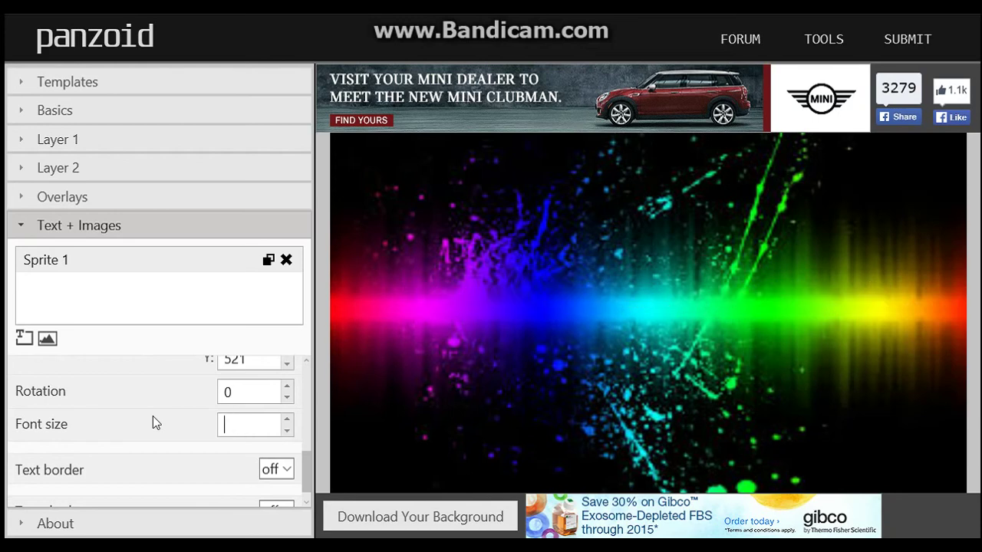
type("150")
key("BackSpace")
key("BackSpace")
key("BackSpace")
type("100000")
key("BackSpace")
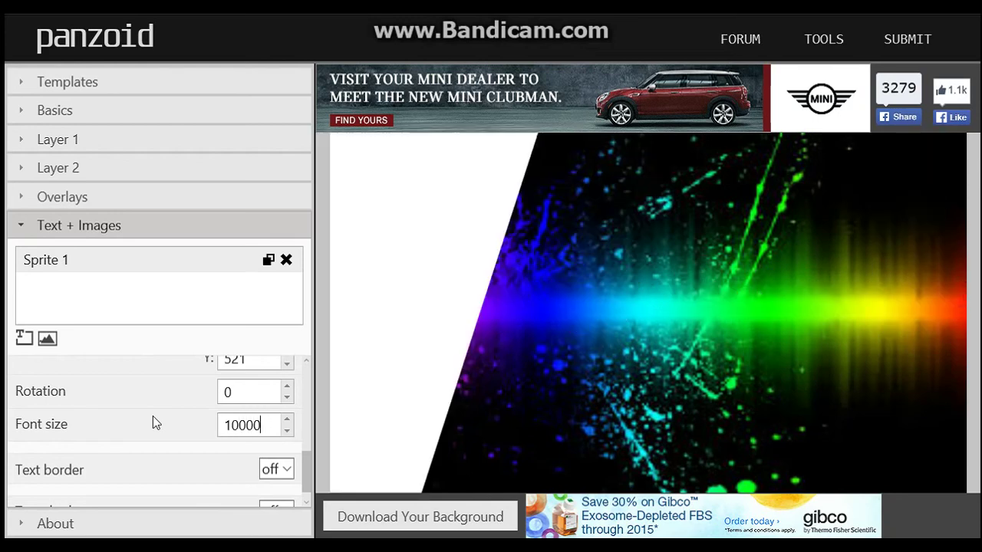
key("BackSpace")
key("BackSpace")
key("BackSpace")
key("BackSpace")
key("BackSpace")
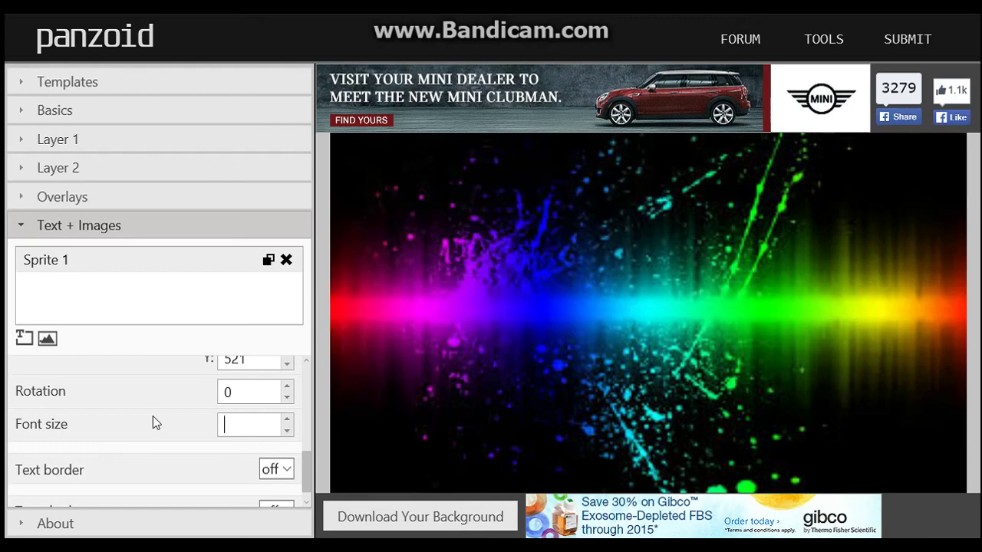
type("150")
Step: Fine-tune the font size from 110 until it reads 127
key("BackSpace")
key("BackSpace")
key("BackSpace")
type("110")
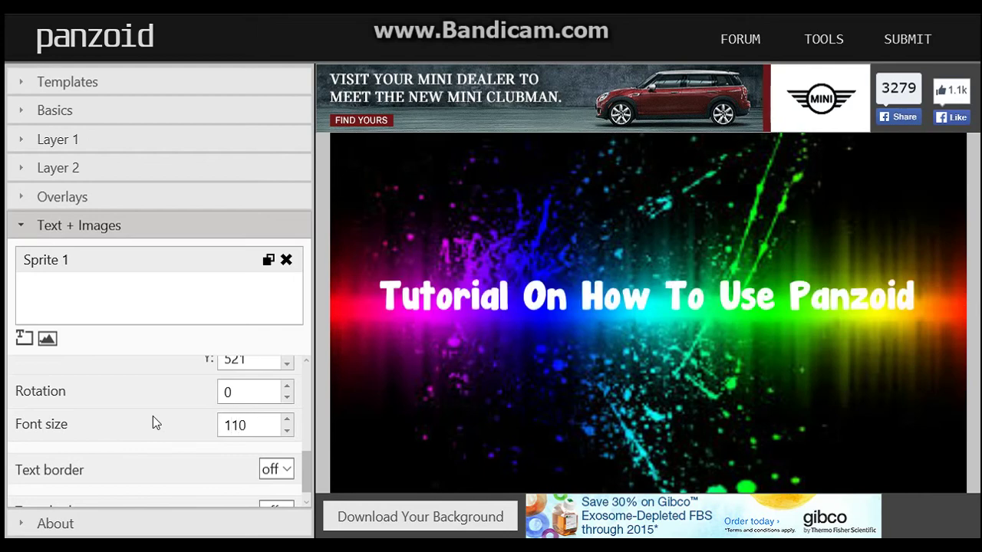
key("BackSpace")
type("5")
key("BackSpace")
type("6")
key("Up")
key("Up")
key("Up")
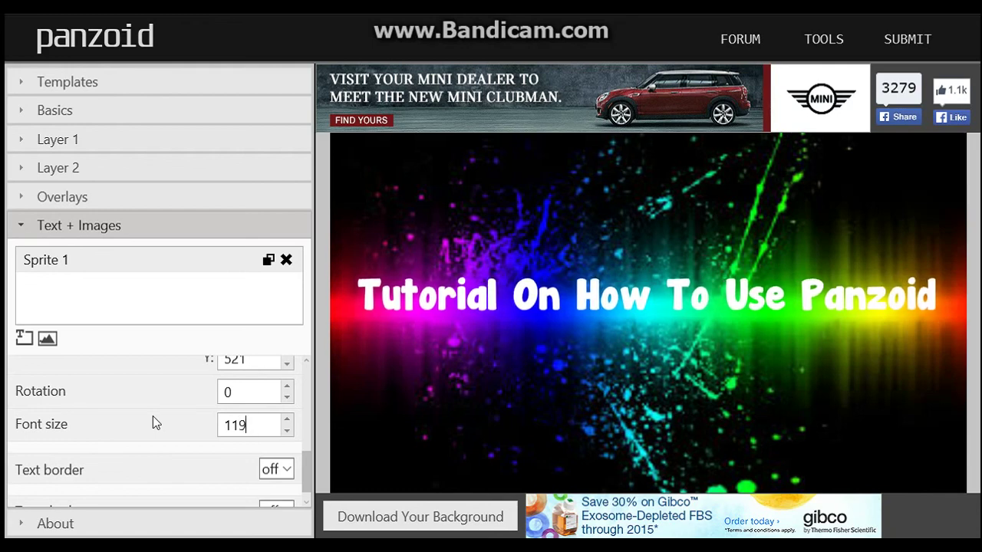
key("BackSpace")
type("2")
key("BackSpace")
key("BackSpace")
type("20")
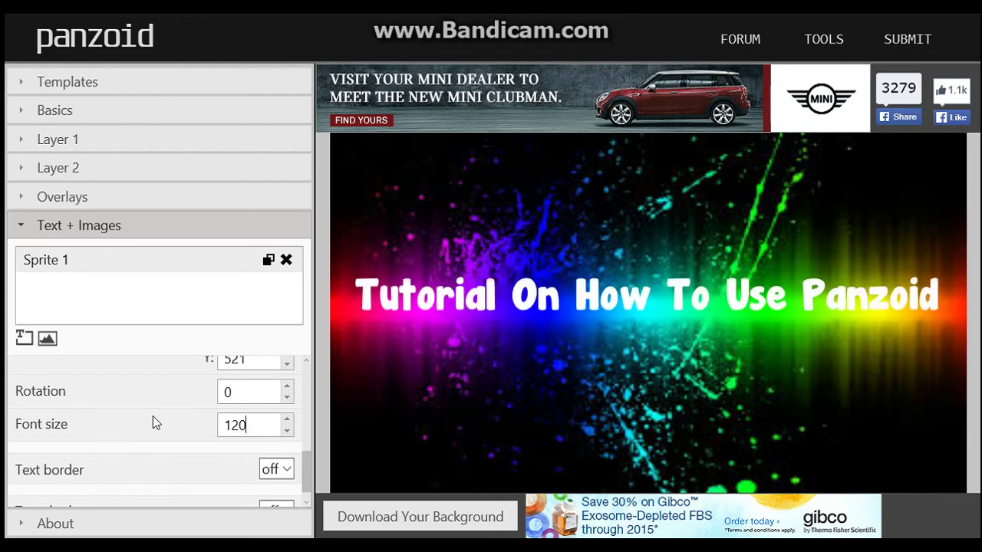
key("BackSpace")
type("5")
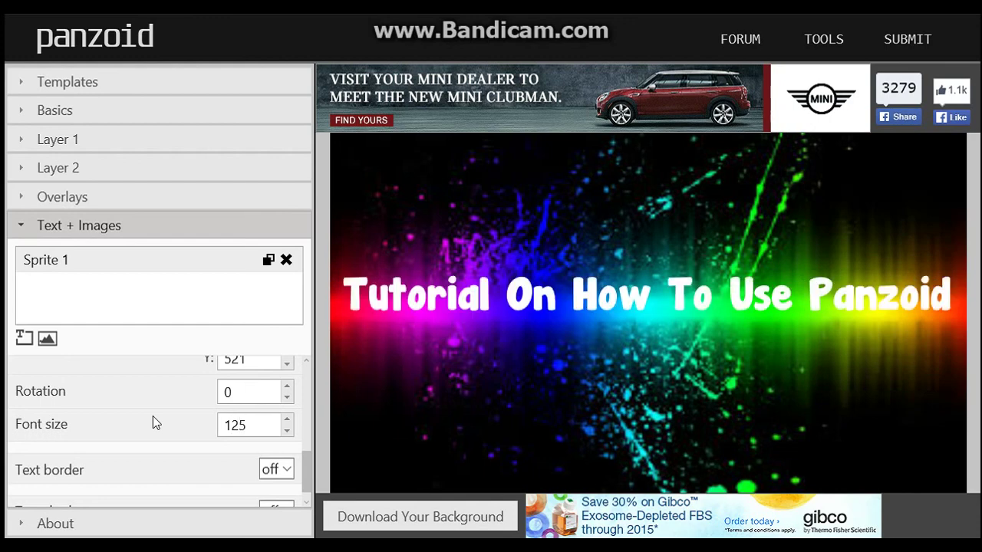
key("BackSpace")
key("BackSpace")
type("27")
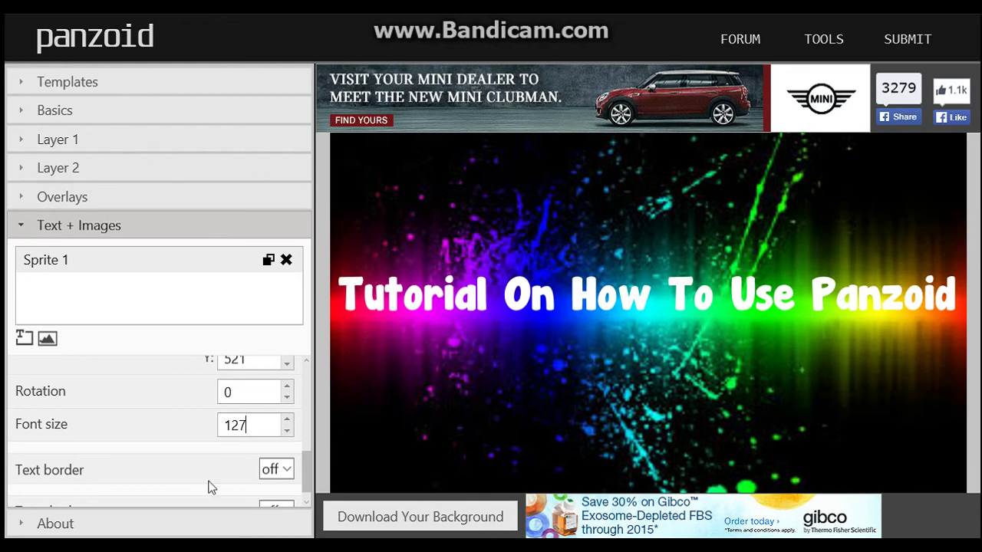
Step: Change the title text colour from white to black (000000)
scroll(172, 468, "down", 1)
scroll(249, 475, "up", 2)
scroll(276, 468, "down", 1)
scroll(132, 421, "up", 4)
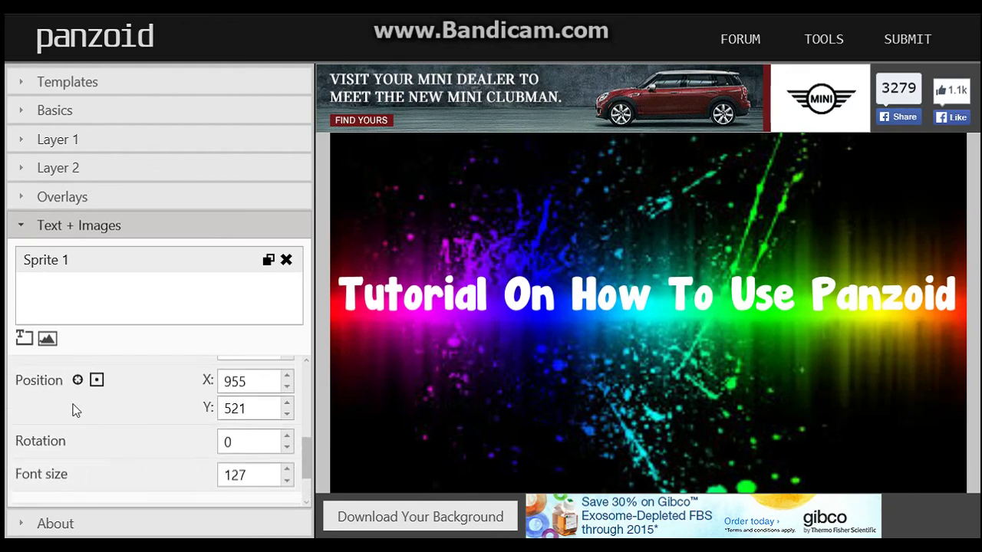
scroll(115, 431, "up", 1)
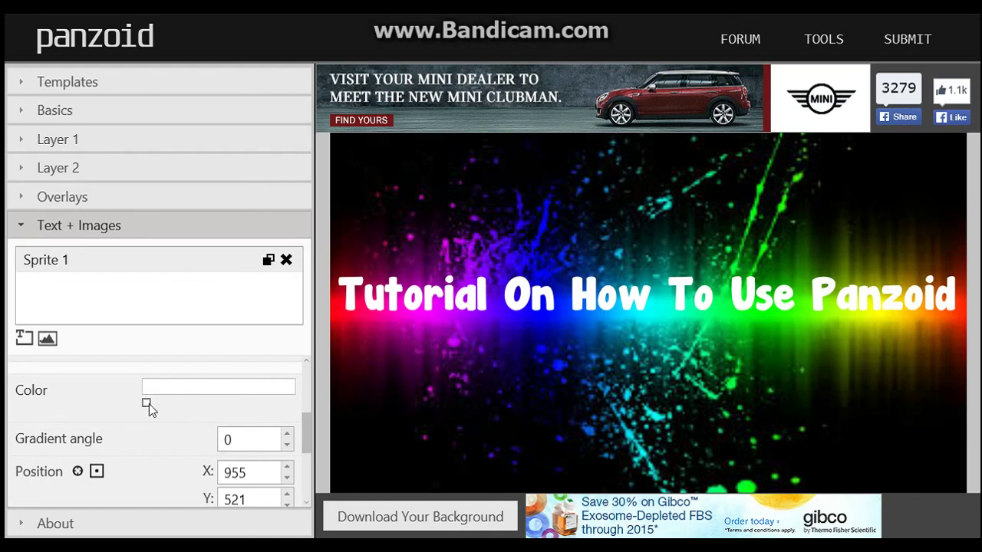
left_click(147, 403)
left_click_drag(283, 151, 105, 362)
left_click(484, 383)
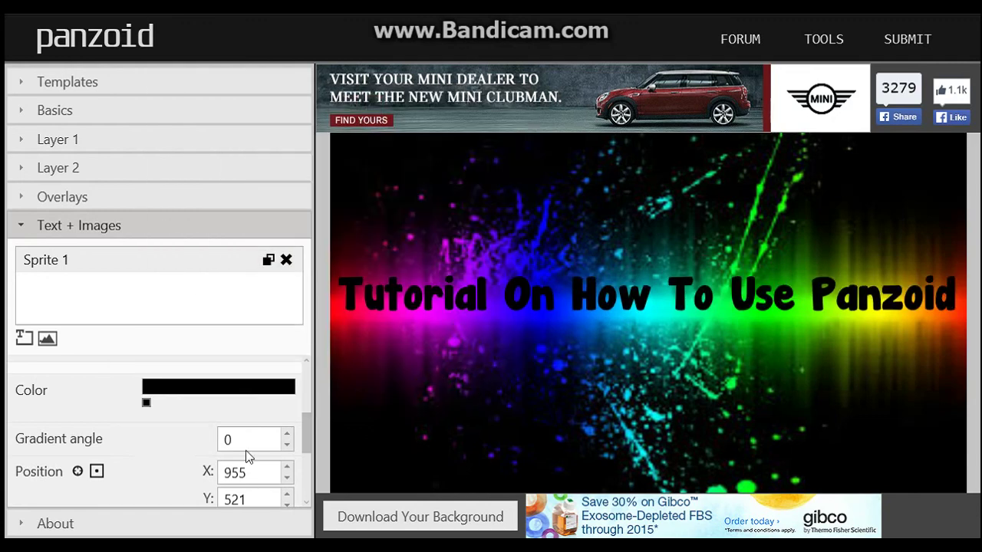
scroll(230, 459, "down", 3)
Step: Turn the text border on and raise its thickness to 4
left_click(275, 452)
left_click(273, 470)
left_click(277, 451)
left_click(274, 468)
scroll(146, 437, "down", 1)
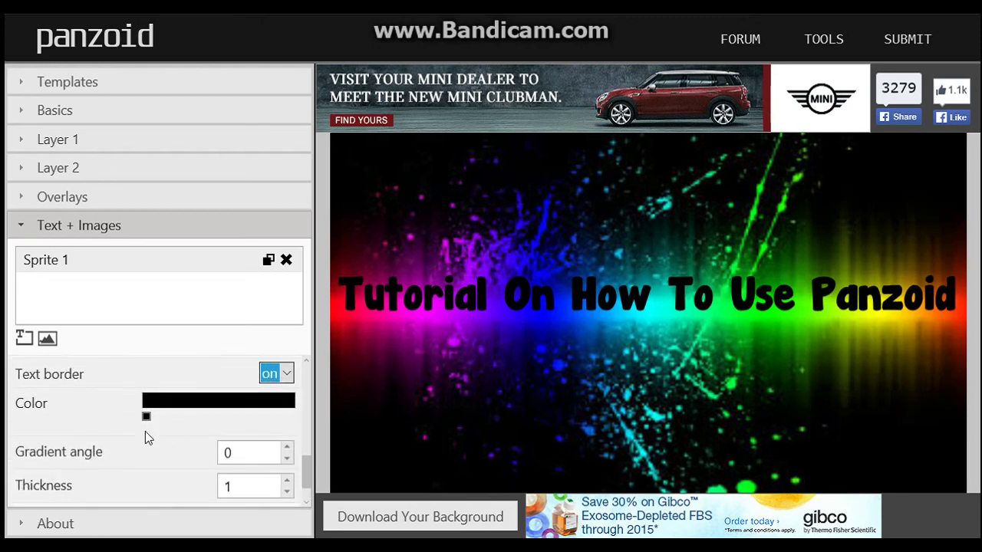
scroll(301, 475, "down", 1)
left_click(288, 466)
left_click(288, 467)
left_click(288, 466)
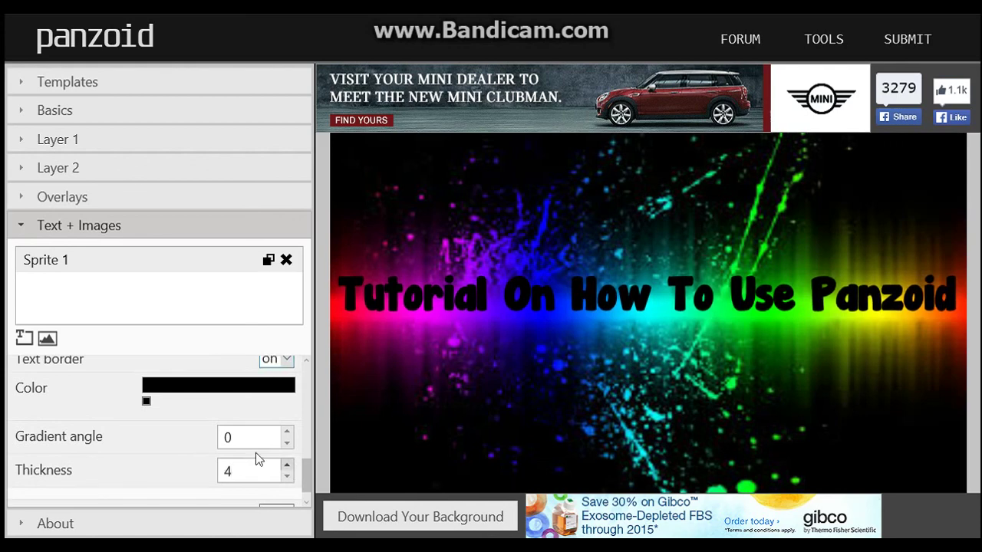
Step: Set the border colour to cyan through the colour picker
left_click(147, 403)
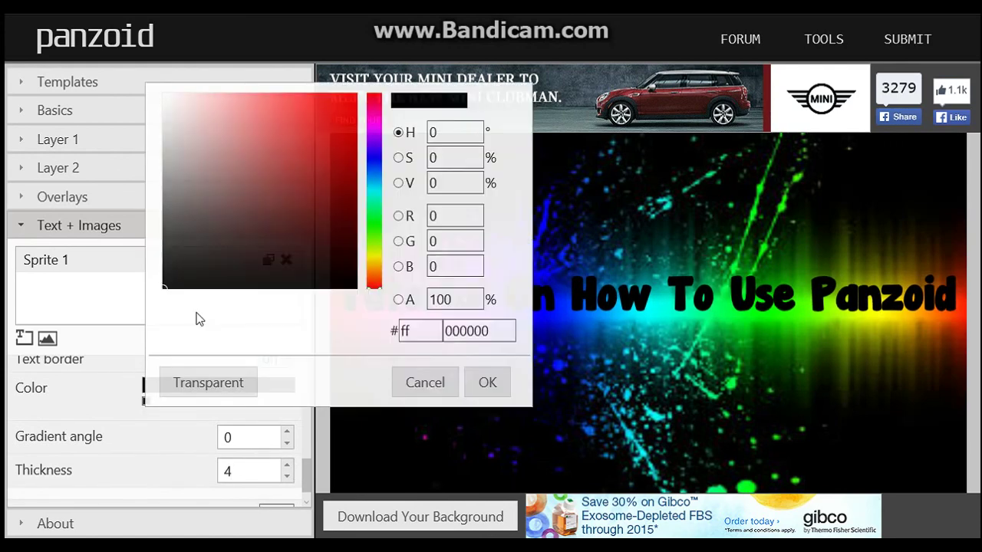
left_click(487, 382)
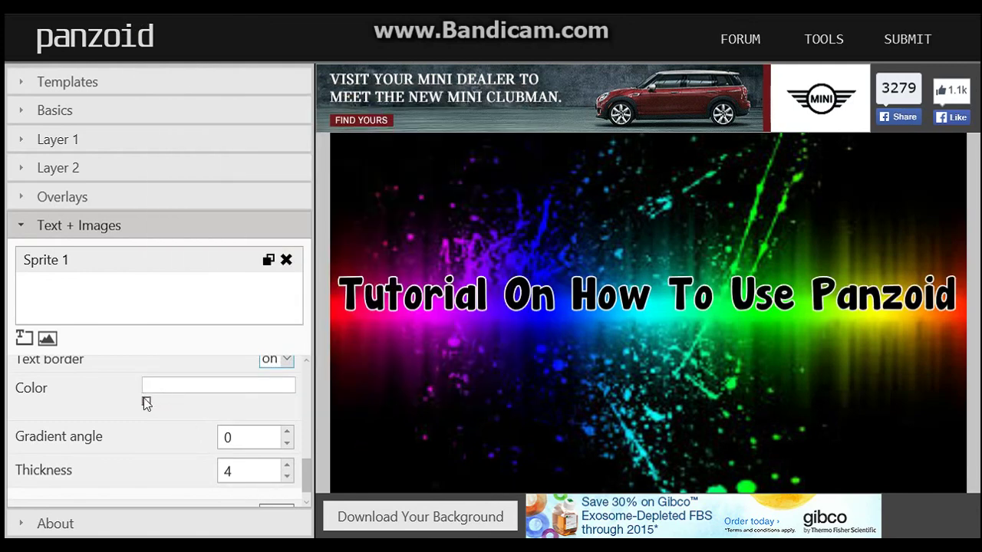
mouse_move(147, 401)
left_click(157, 429)
left_click_drag(374, 189, 374, 193)
left_click_drag(333, 107, 495, 390)
left_click(488, 383)
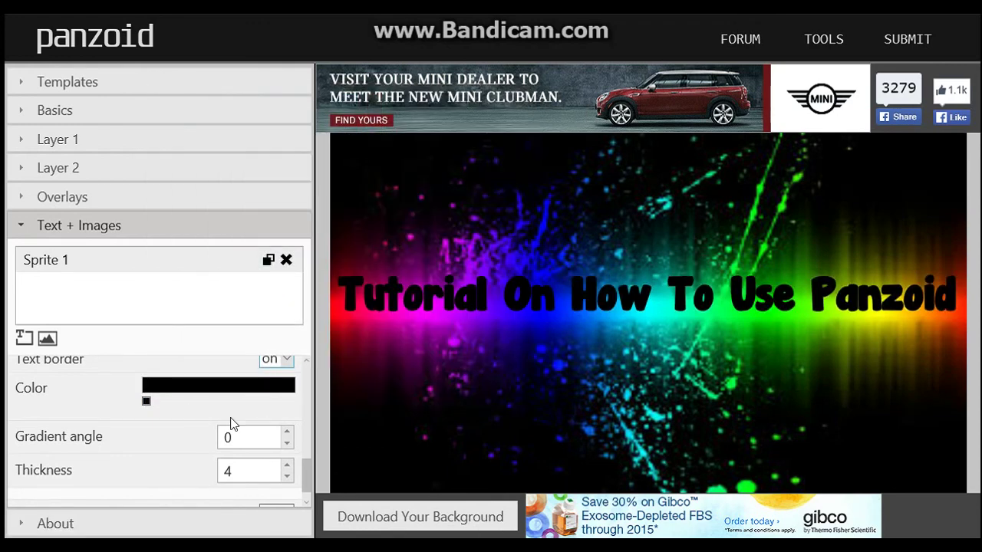
mouse_move(147, 403)
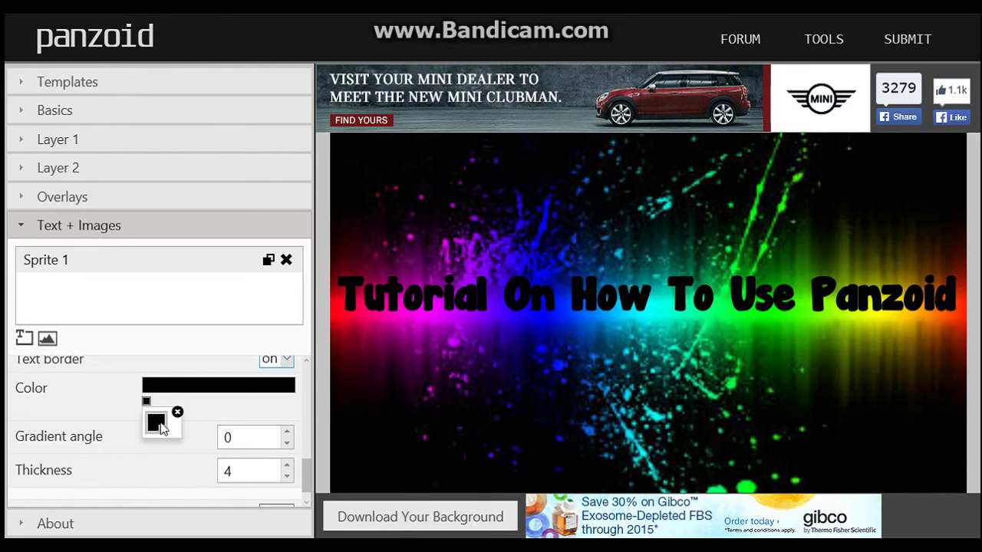
left_click(157, 429)
mouse_move(336, 103)
left_mouse_down()
mouse_move(367, 91)
mouse_move(360, 110)
mouse_move(353, 90)
left_mouse_up()
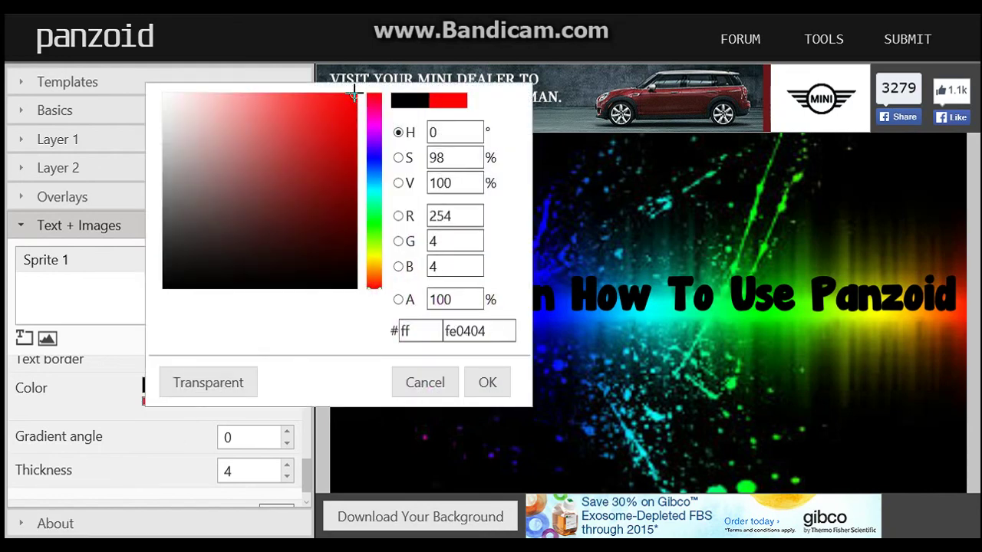
left_click(378, 191)
left_click(475, 381)
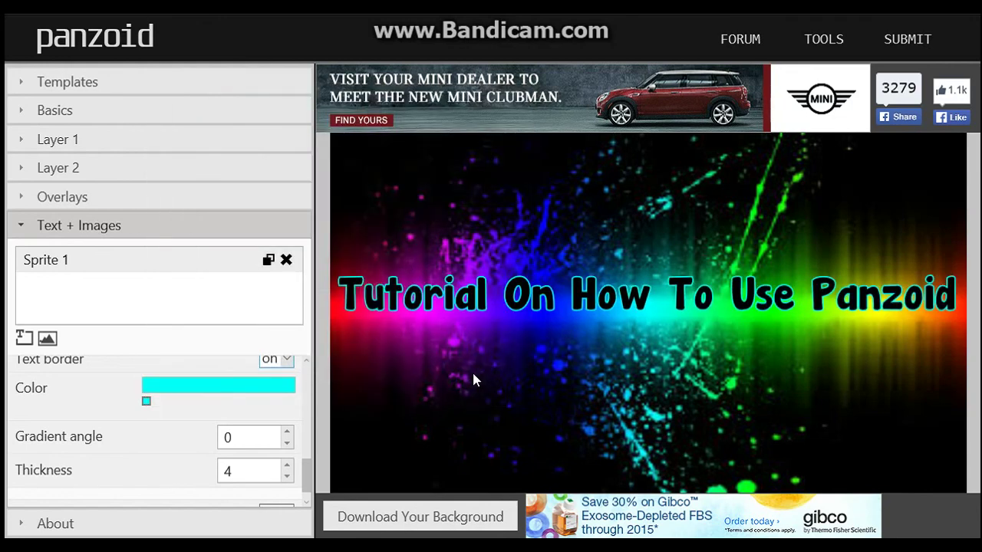
scroll(173, 453, "down", 1)
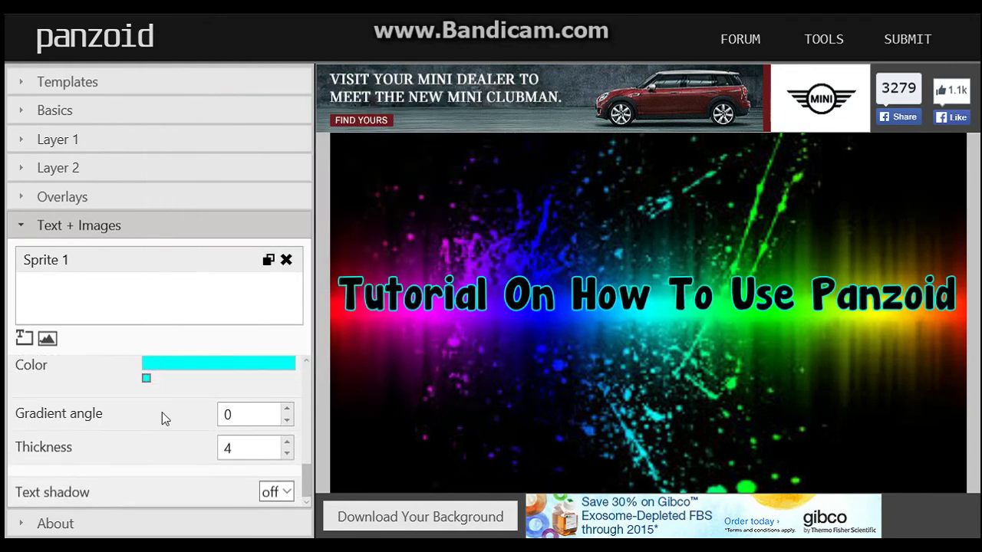
Step: Turn the text shadow on and raise its blur to 14
left_click(275, 493)
key("Down")
key("Return")
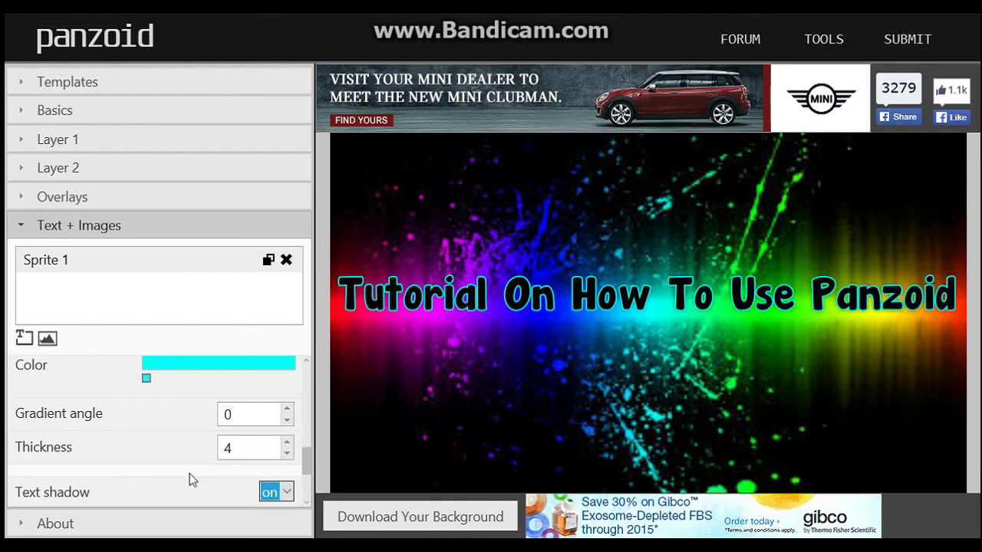
scroll(230, 469, "down", 3)
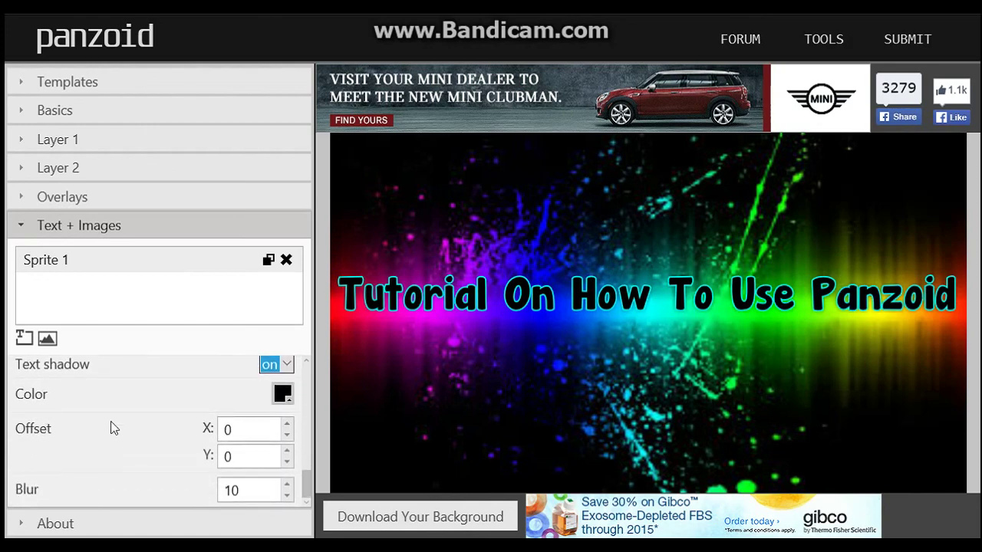
left_click(287, 485)
left_click(287, 485)
left_click(287, 485)
left_click(287, 485)
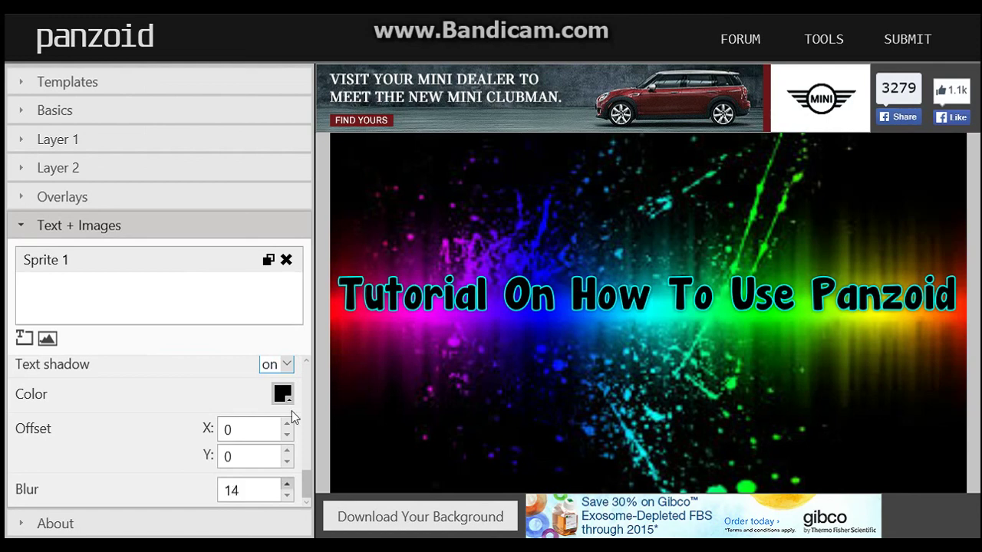
Step: Make the shadow bright red (fe0303) and increase its blur to 75
left_click(283, 394)
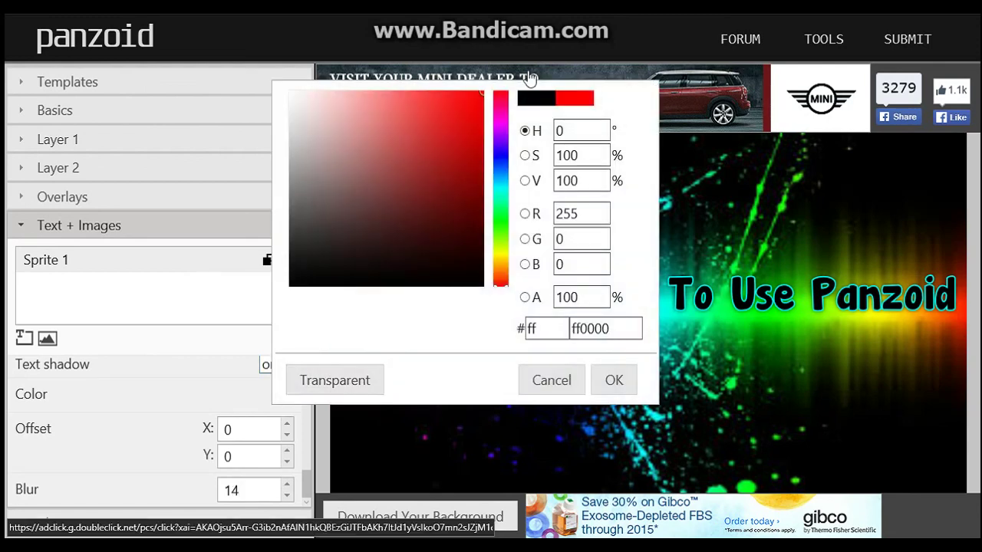
left_click(481, 91)
left_click(485, 90)
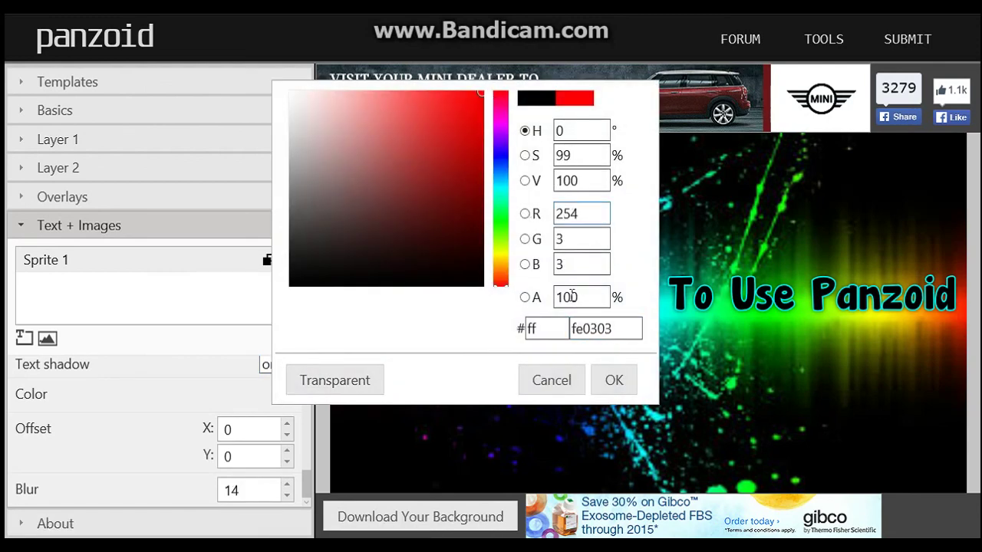
left_click(619, 378)
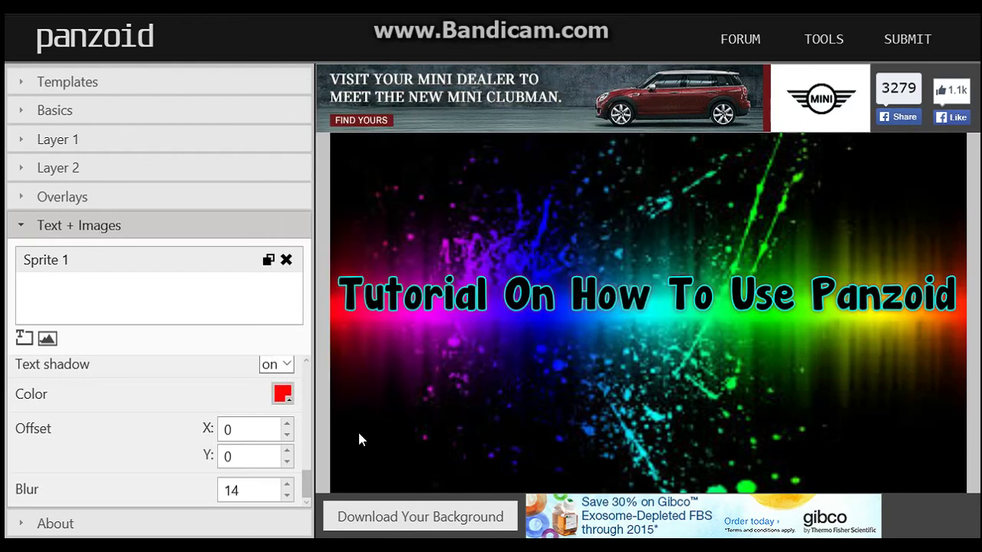
left_click(289, 481)
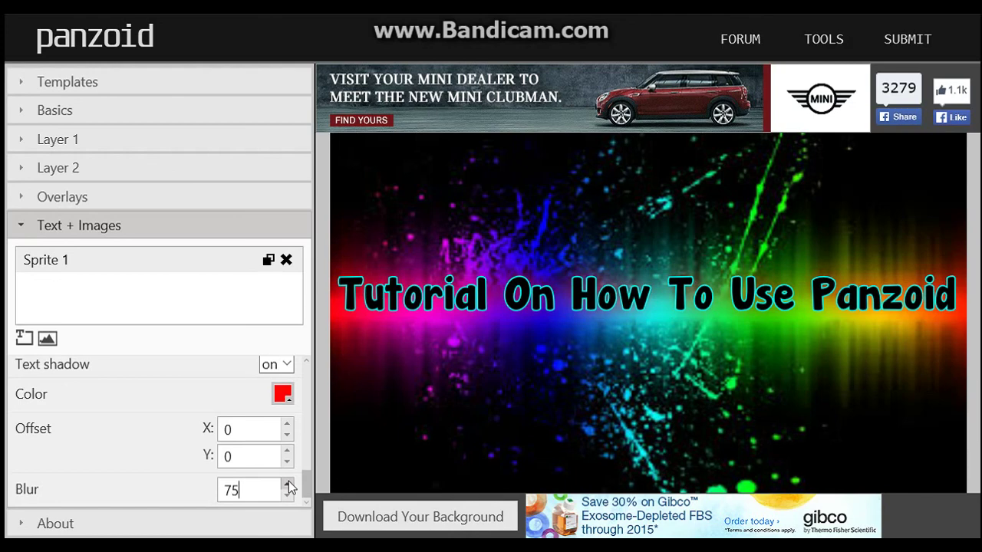